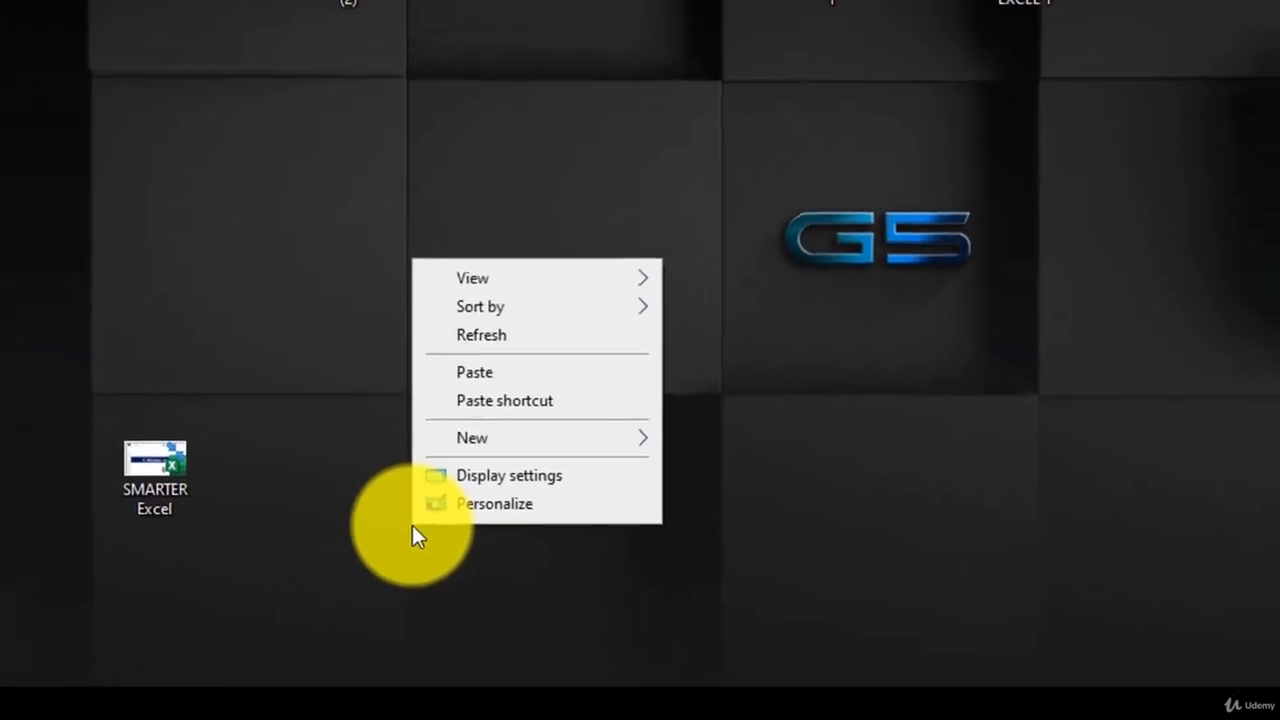
# Create 'New Microsoft Excel Worksheet (2)' on the desktop and open it in Excel
pyautogui.moveTo(660, 481)
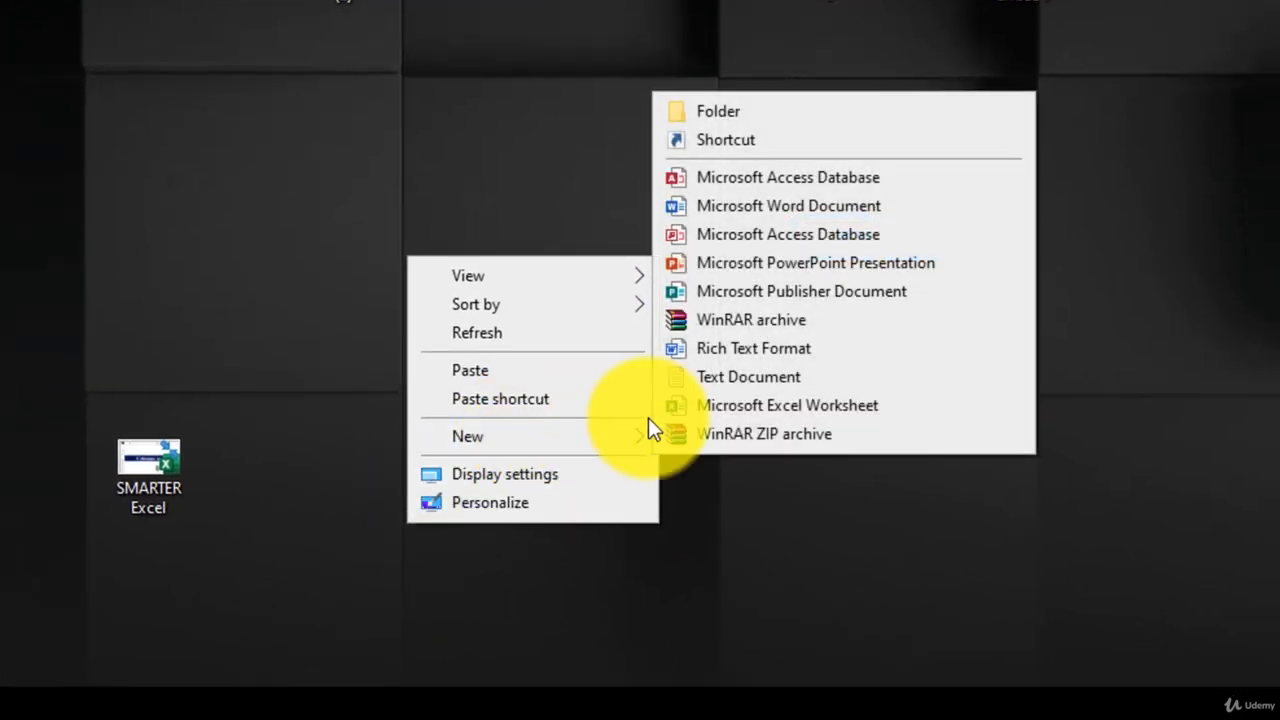
pyautogui.click(699, 409)
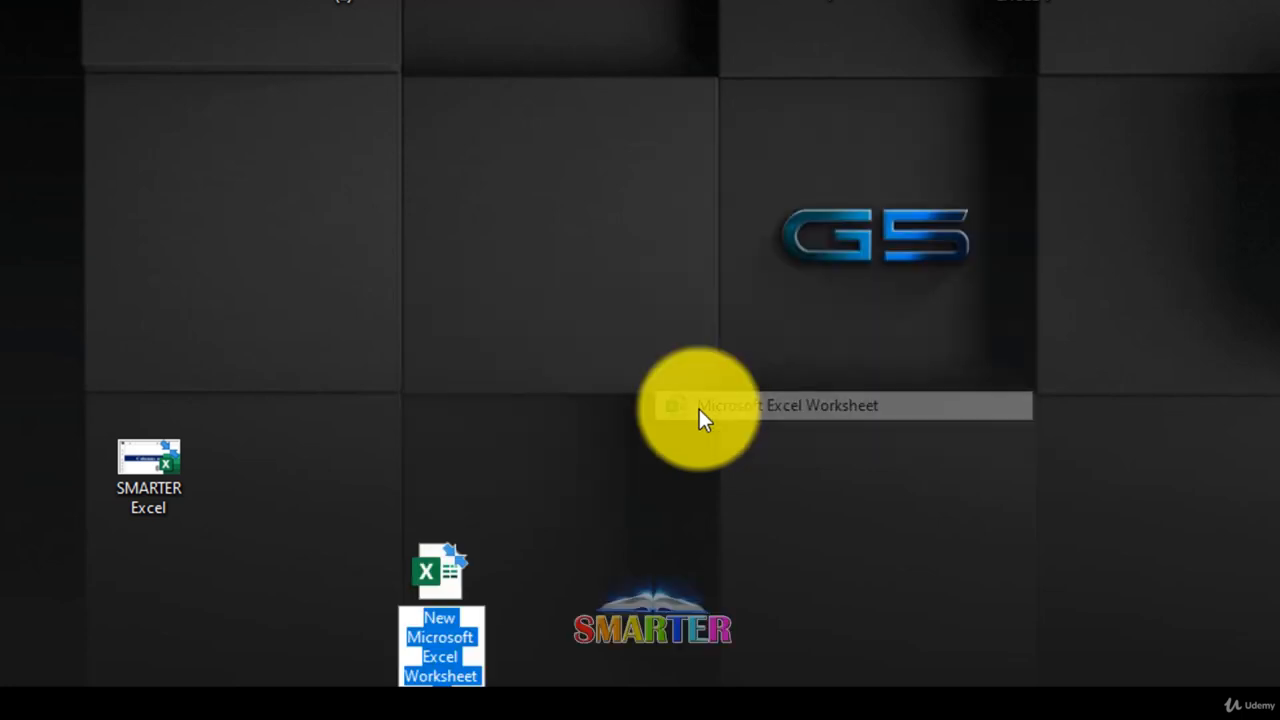
pyautogui.moveTo(440, 570); pyautogui.dragTo(486, 417)
pyautogui.click(458, 490)
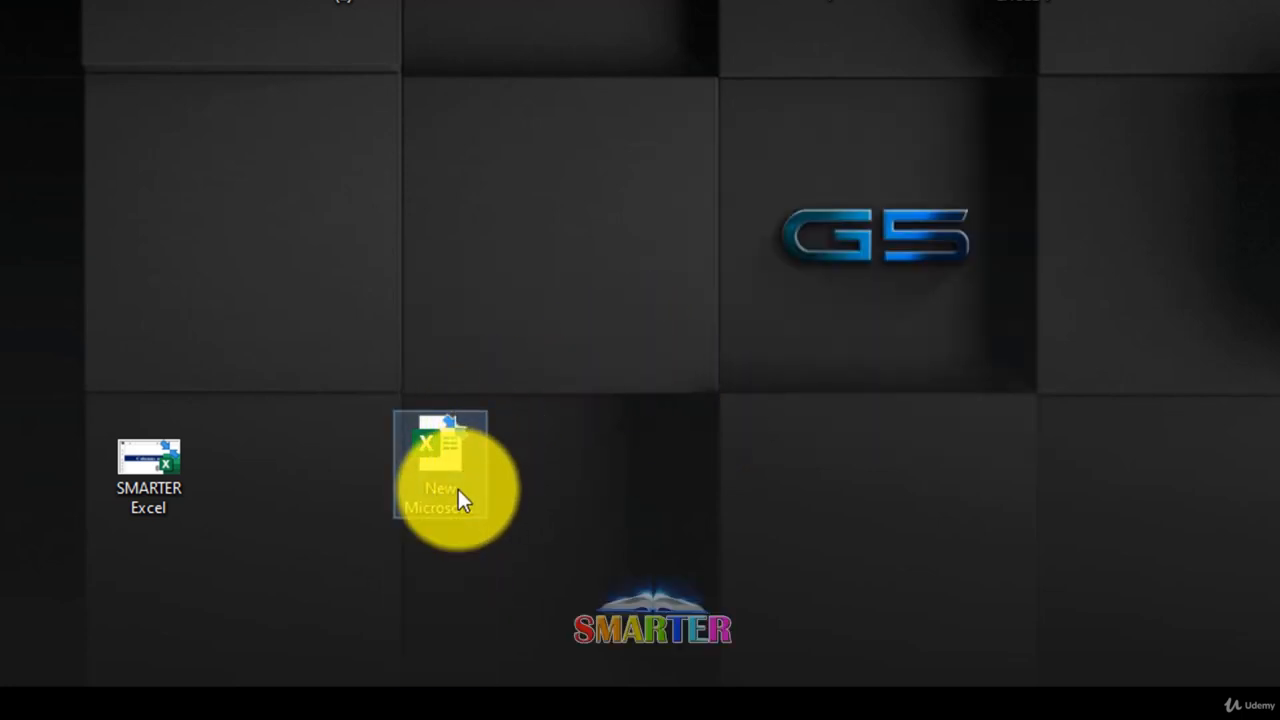
pyautogui.doubleClick(458, 489)
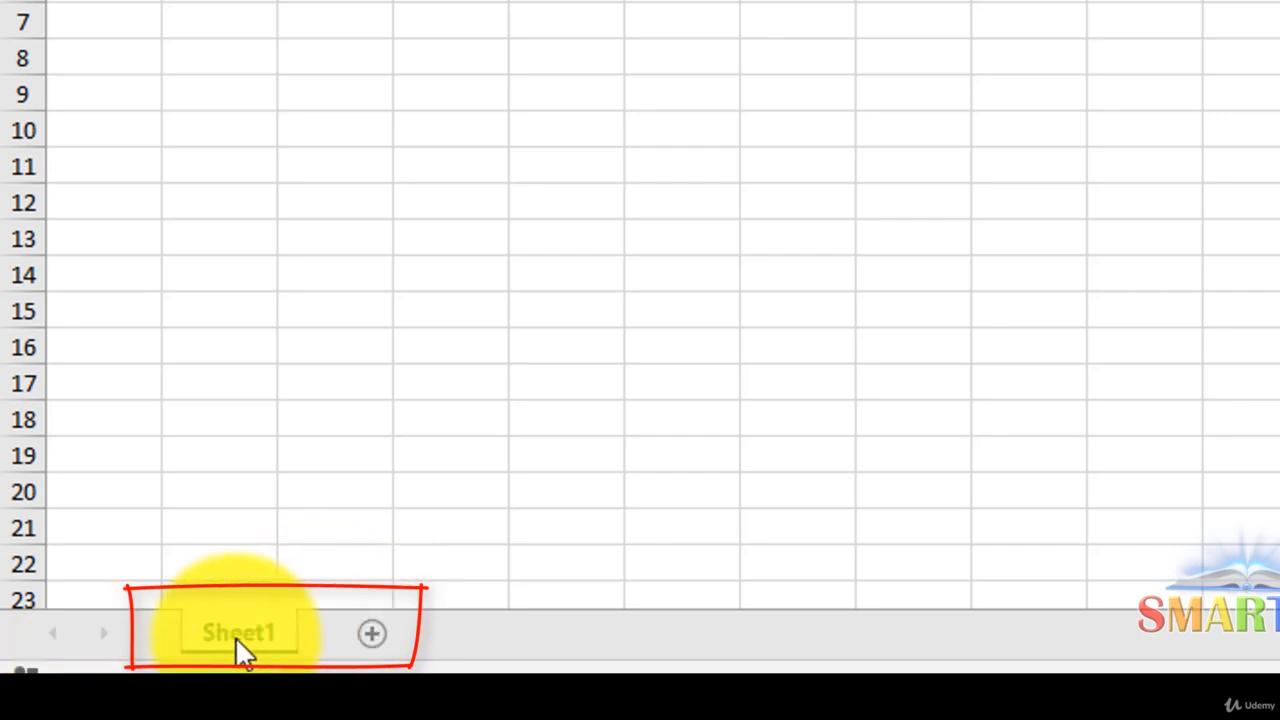
# Replace the Sheet1 tab name with the person's first name using Rename
pyautogui.rightClick(237, 648)
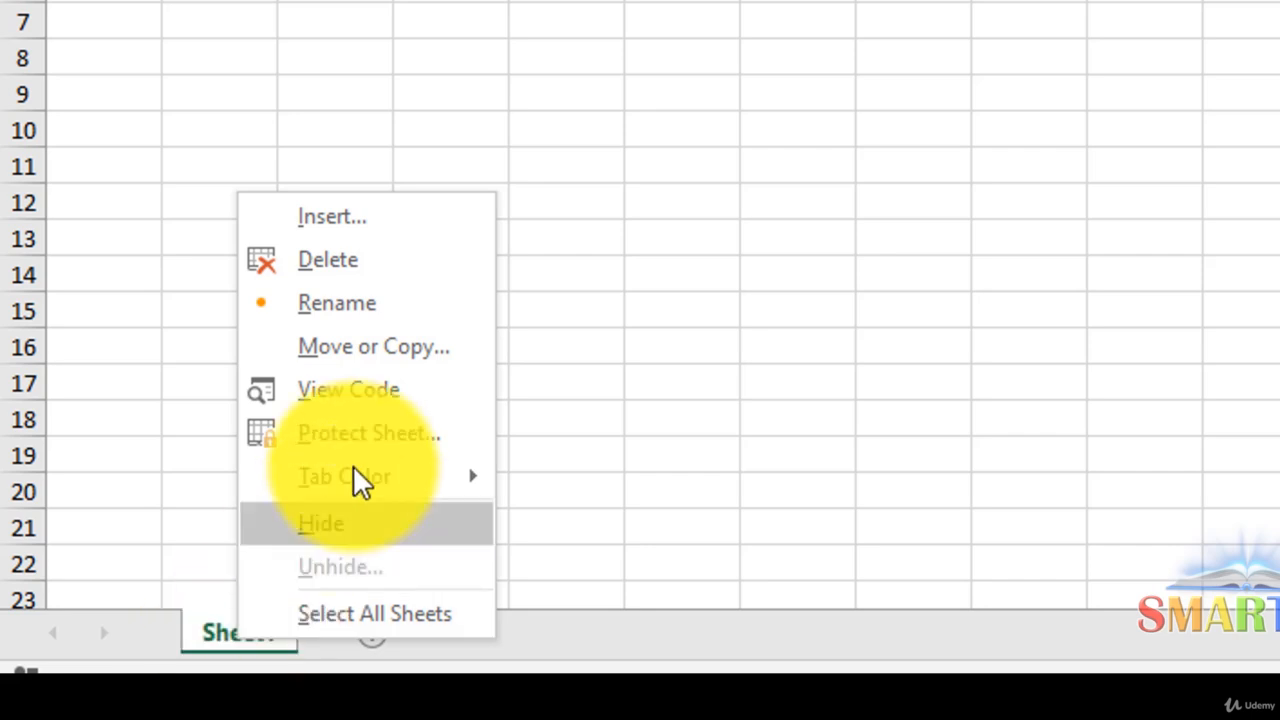
pyautogui.click(389, 303)
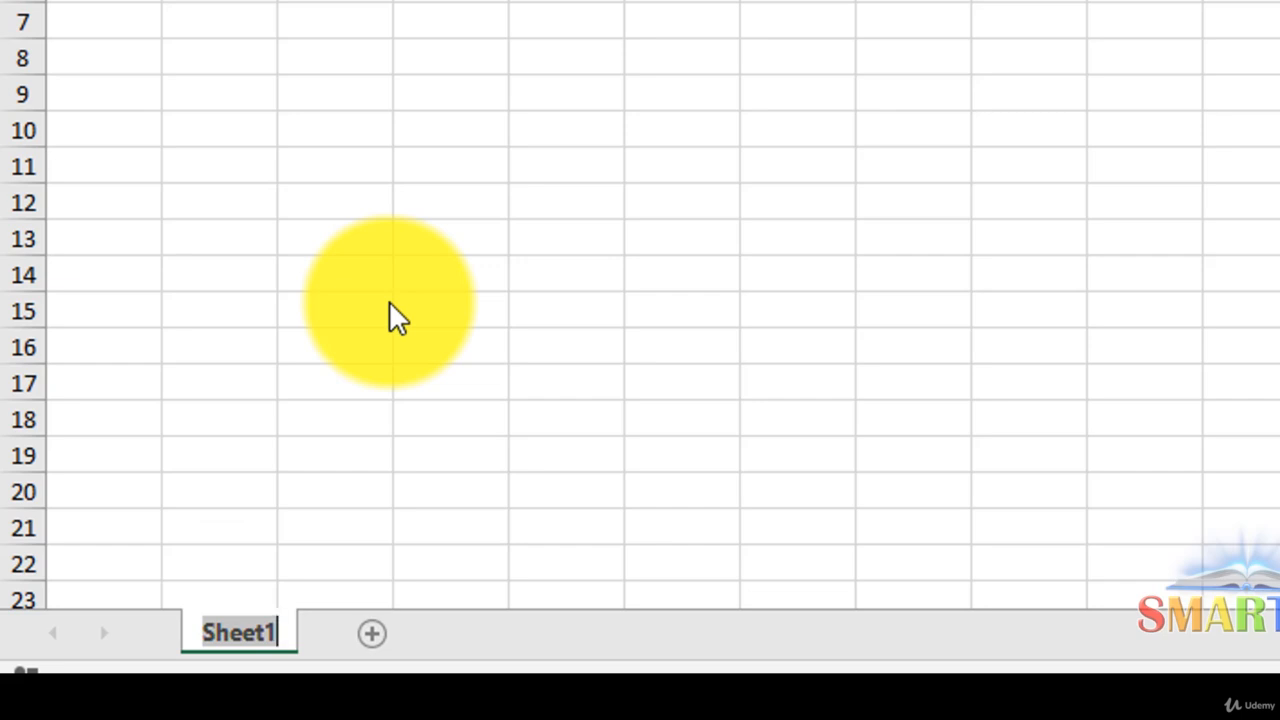
pyautogui.press('BackSpace')
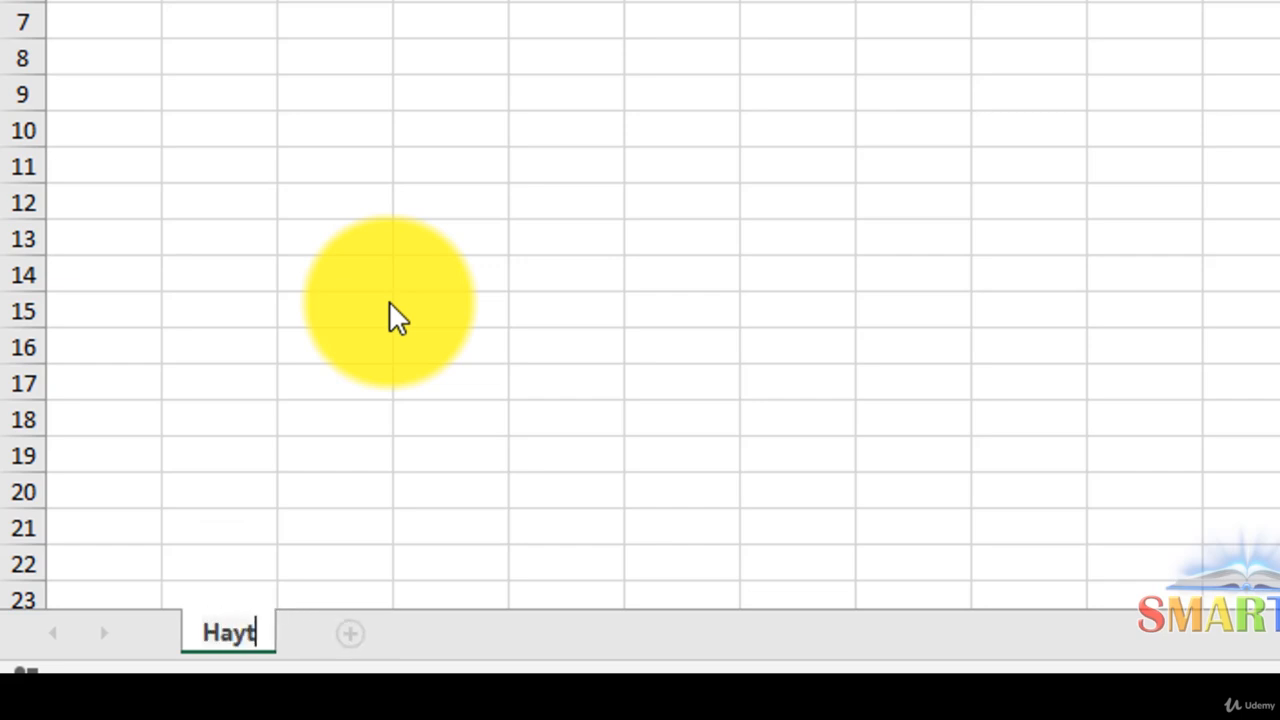
pyautogui.press('Return')
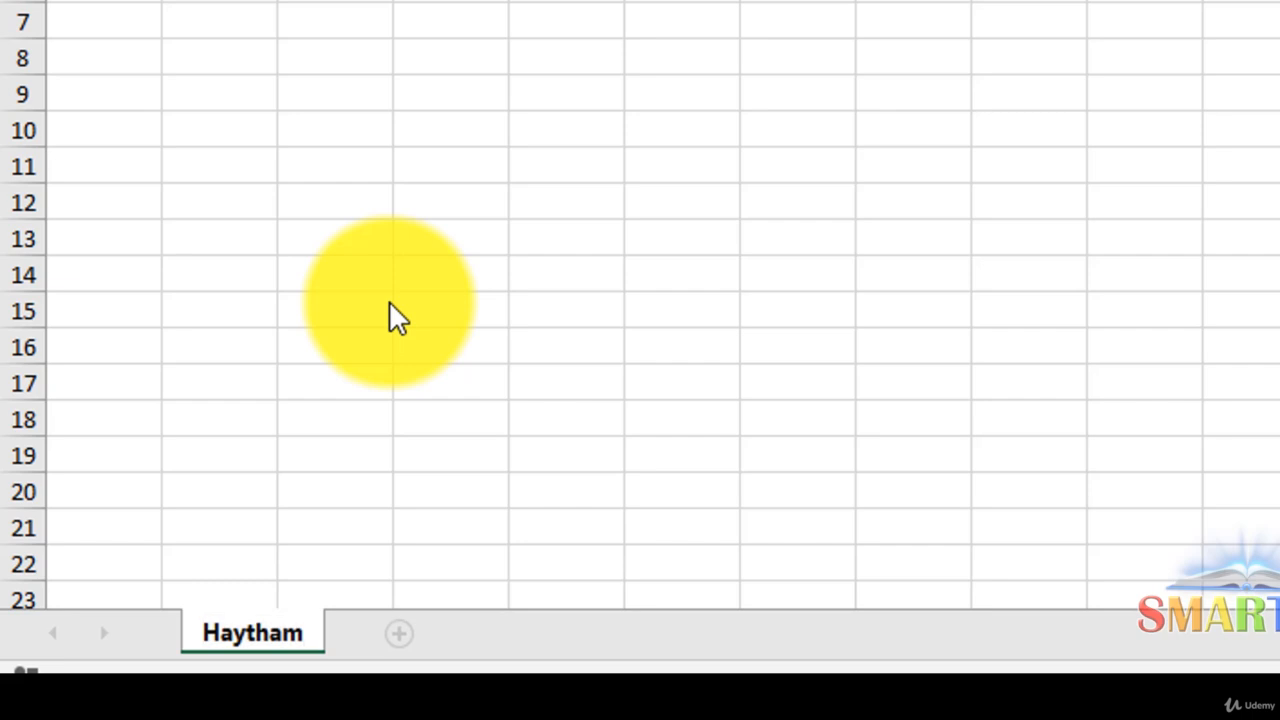
# Insert a new blank worksheet and move it after the first-name sheet
pyautogui.rightClick(296, 655)
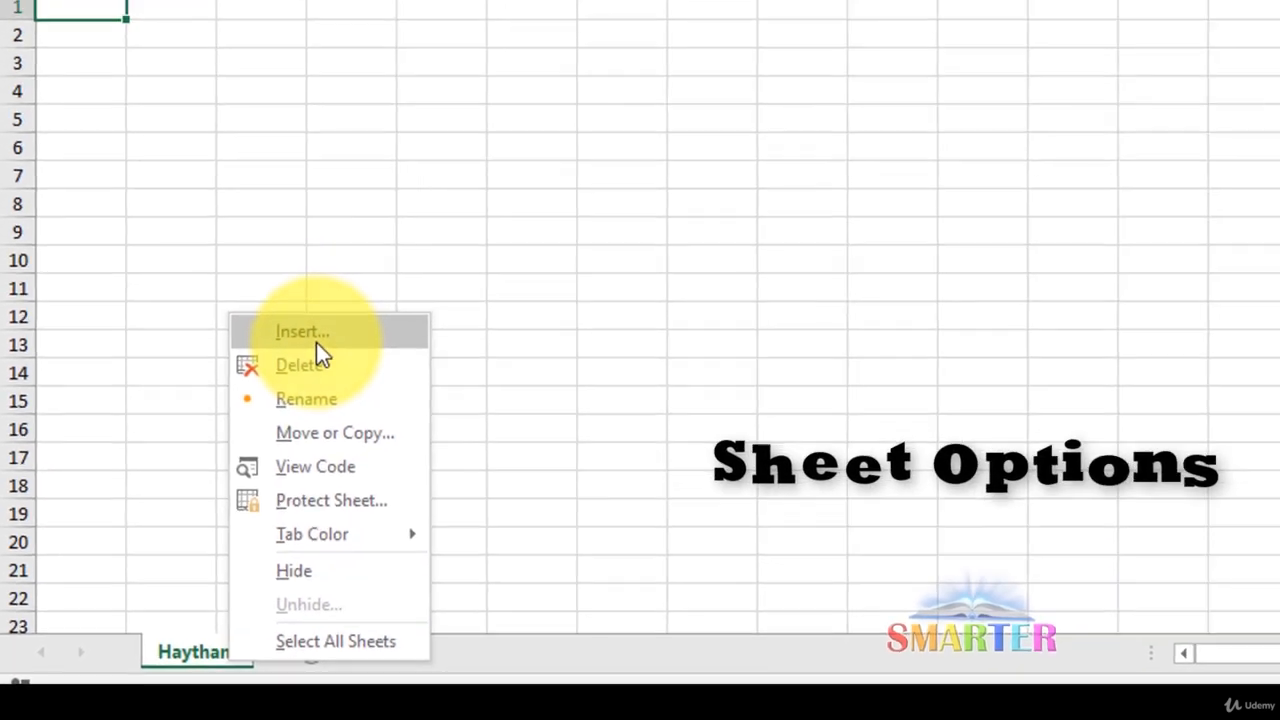
pyautogui.click(405, 226)
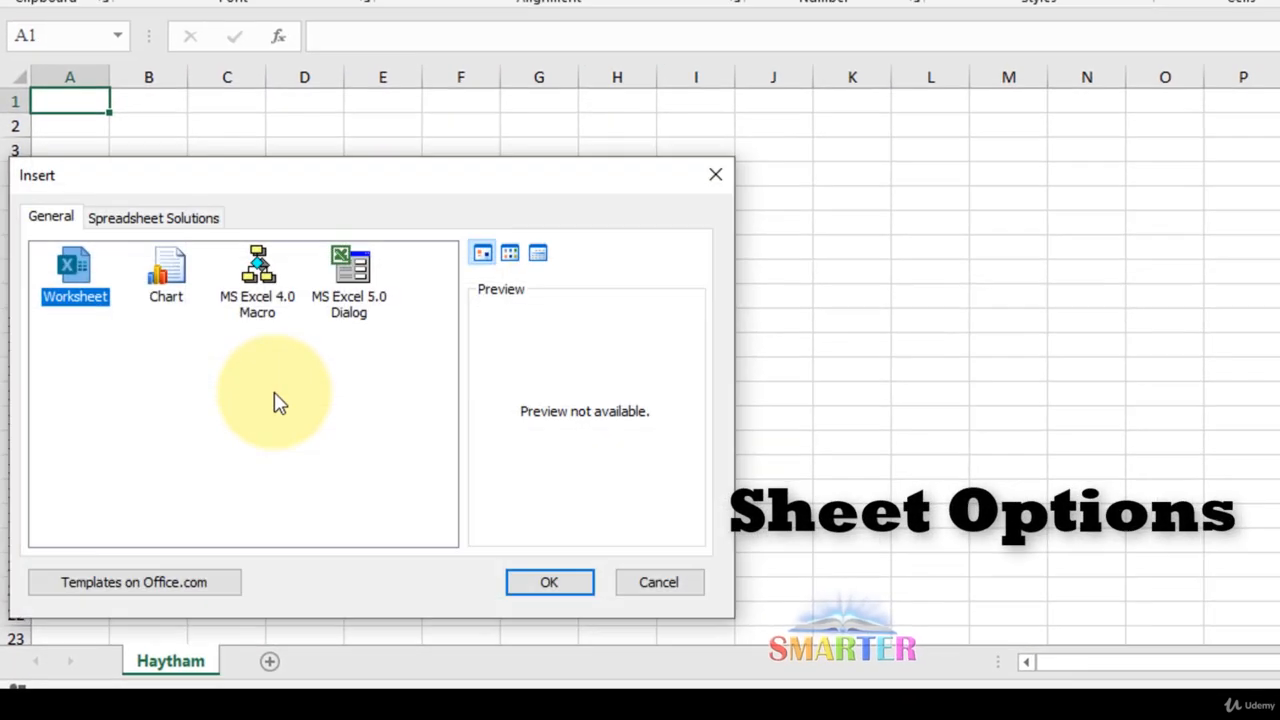
pyautogui.moveTo(218, 197); pyautogui.dragTo(520, 147)
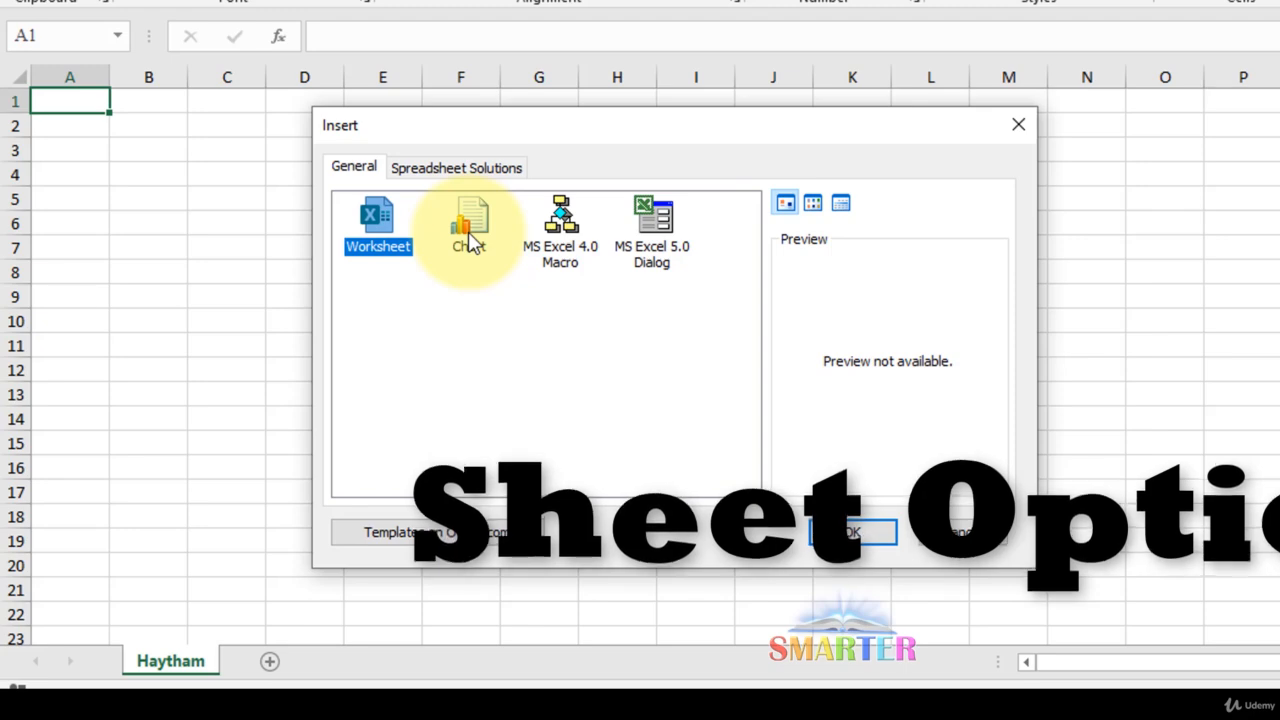
pyautogui.click(858, 532)
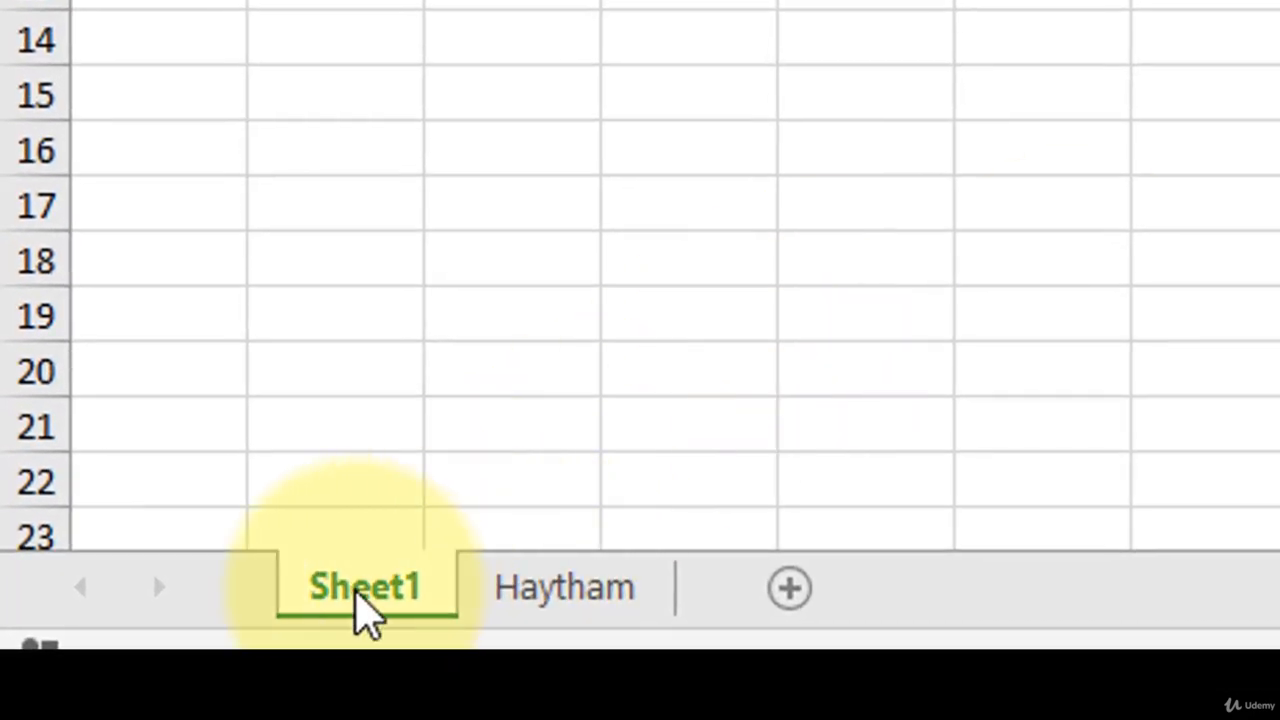
pyautogui.moveTo(362, 612); pyautogui.dragTo(757, 537)
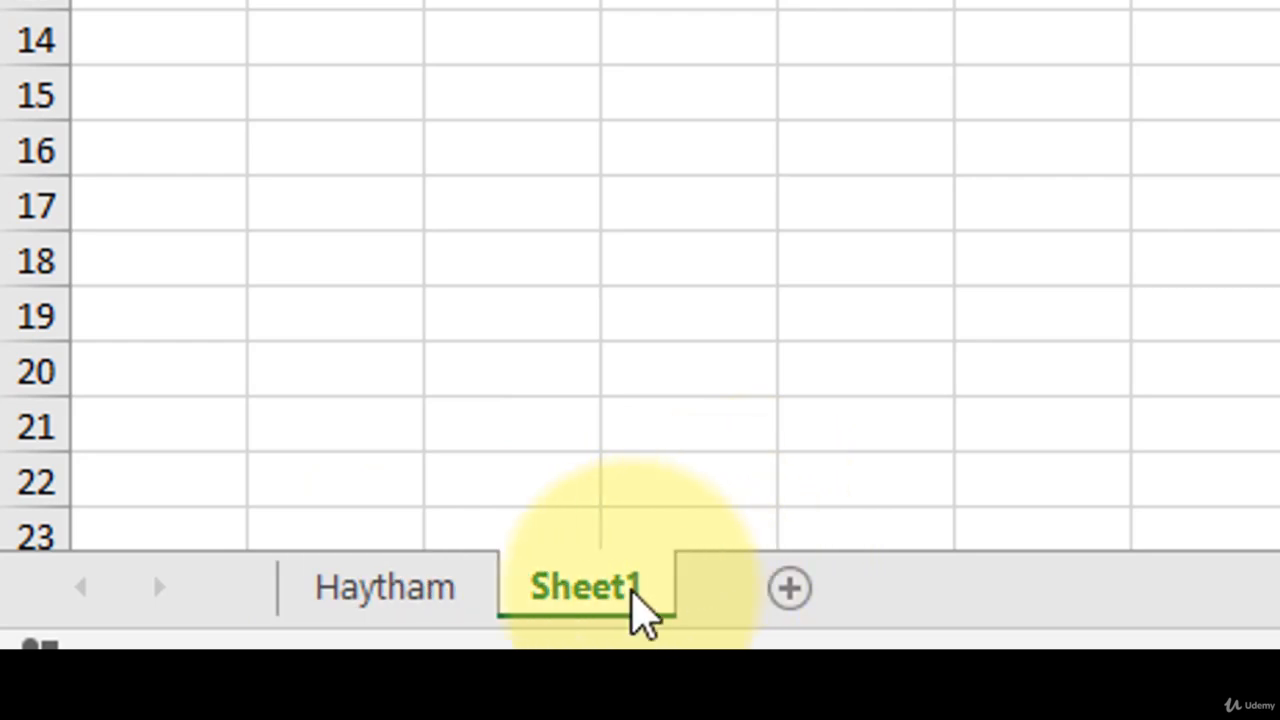
# Rename the new Sheet1 to the person's surname, then return to the first-name sheet
pyautogui.rightClick(640, 612)
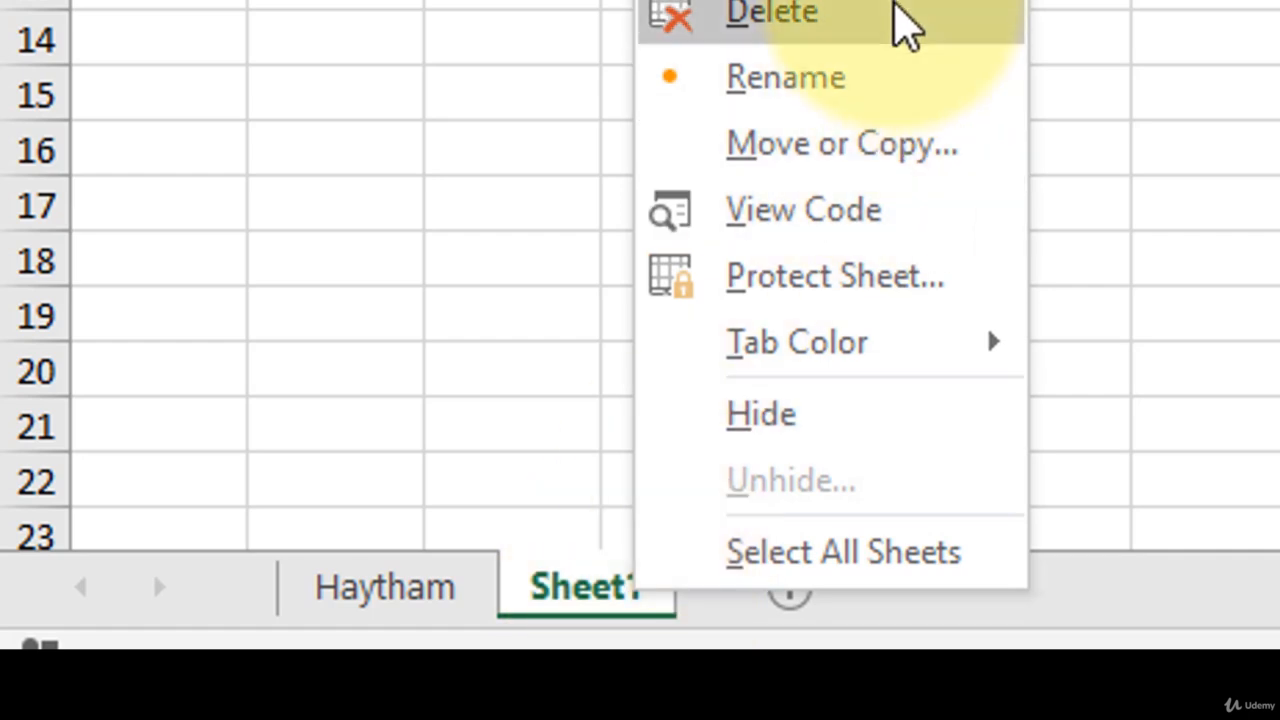
pyautogui.click(885, 80)
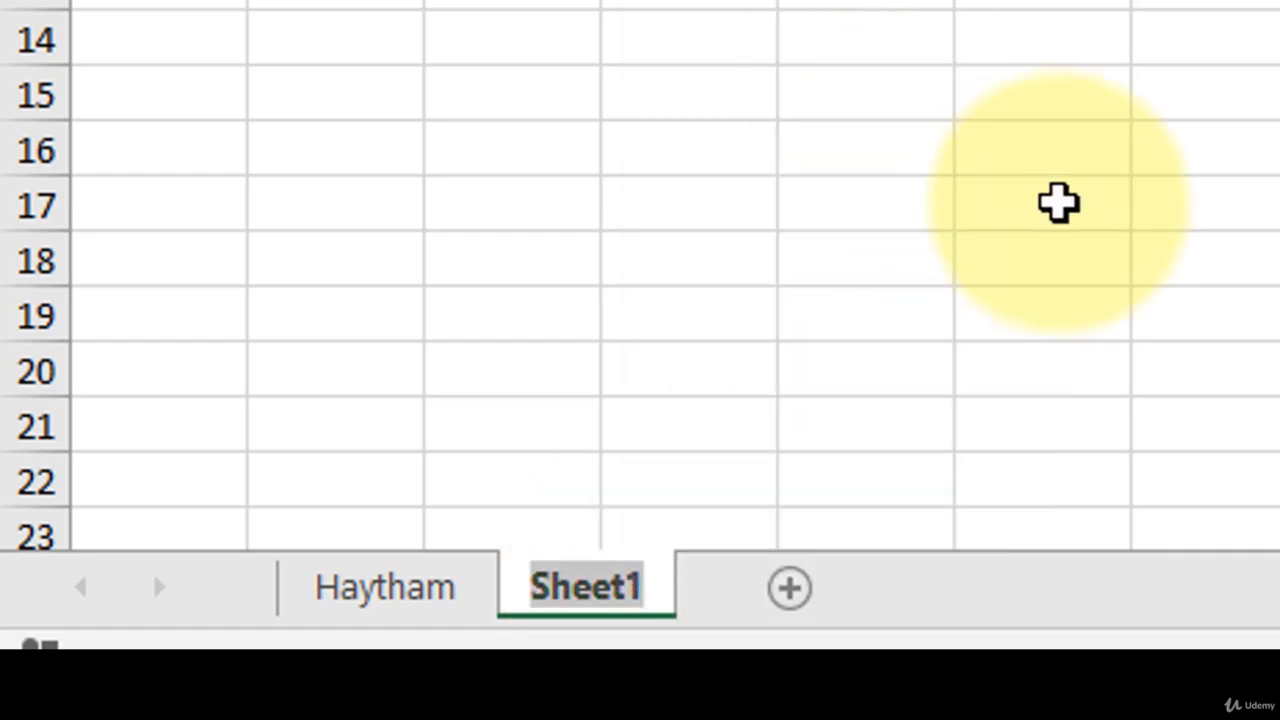
pyautogui.press('BackSpace')
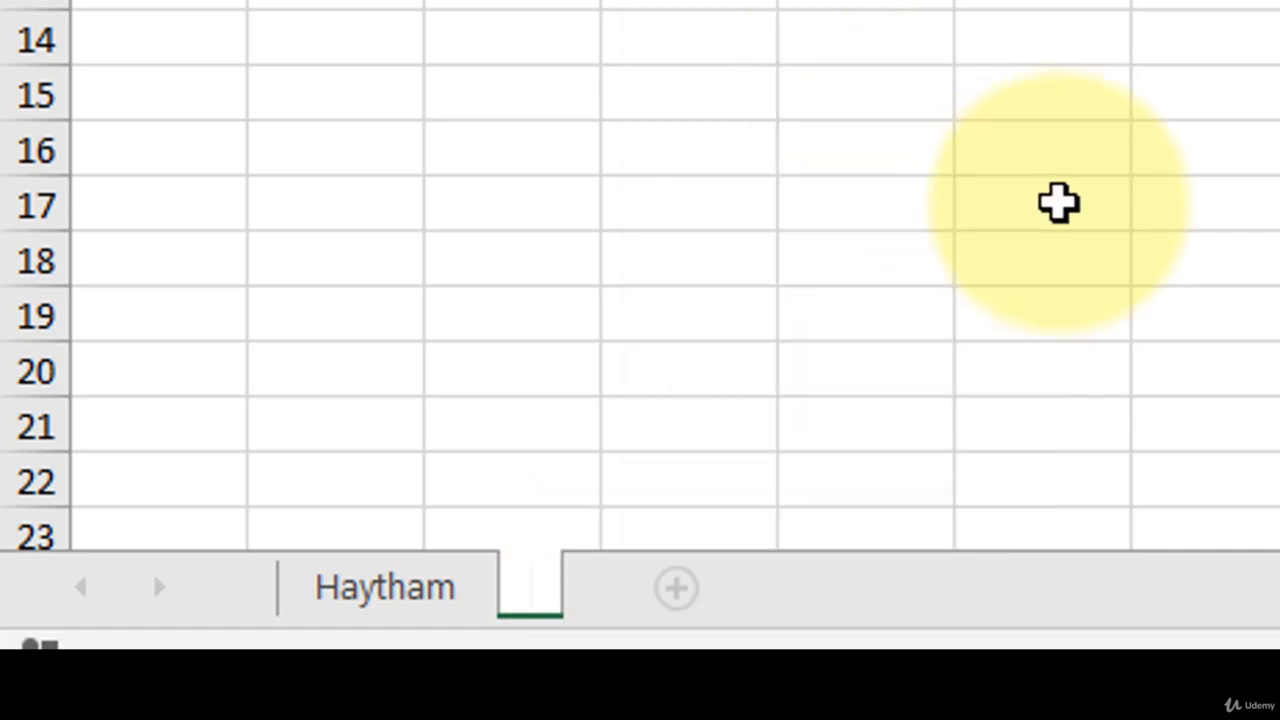
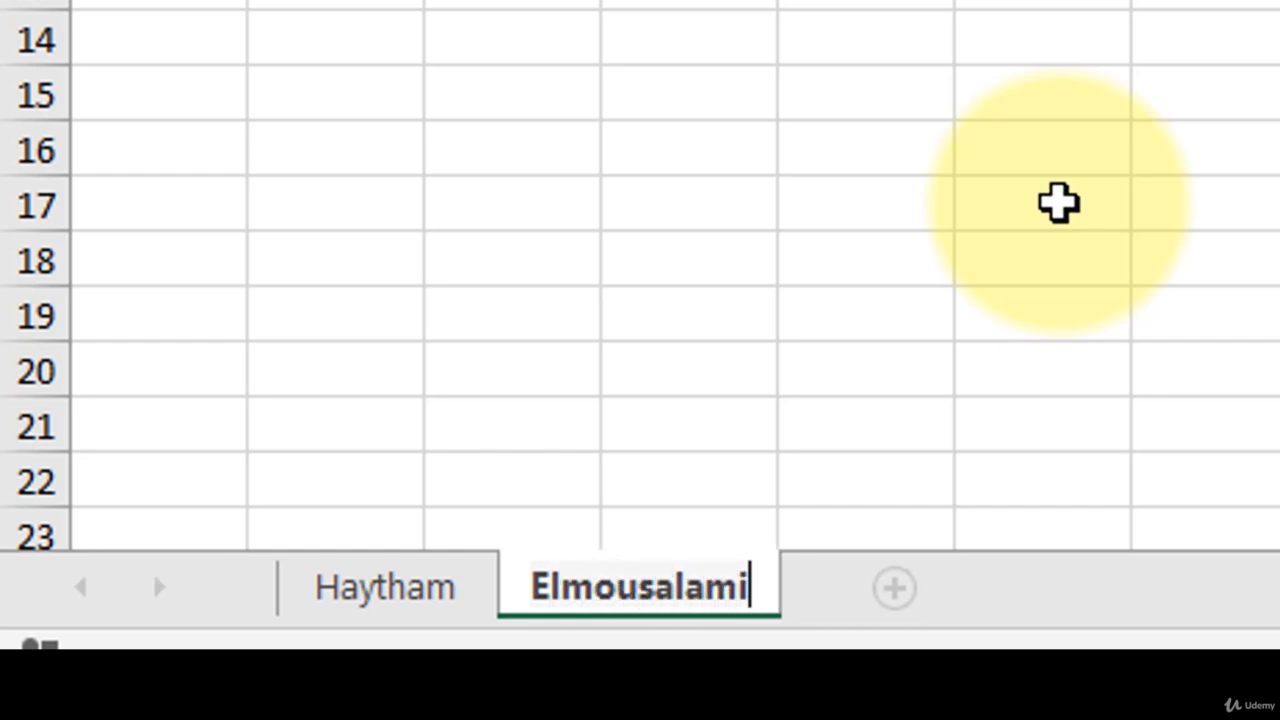
pyautogui.press('Return')
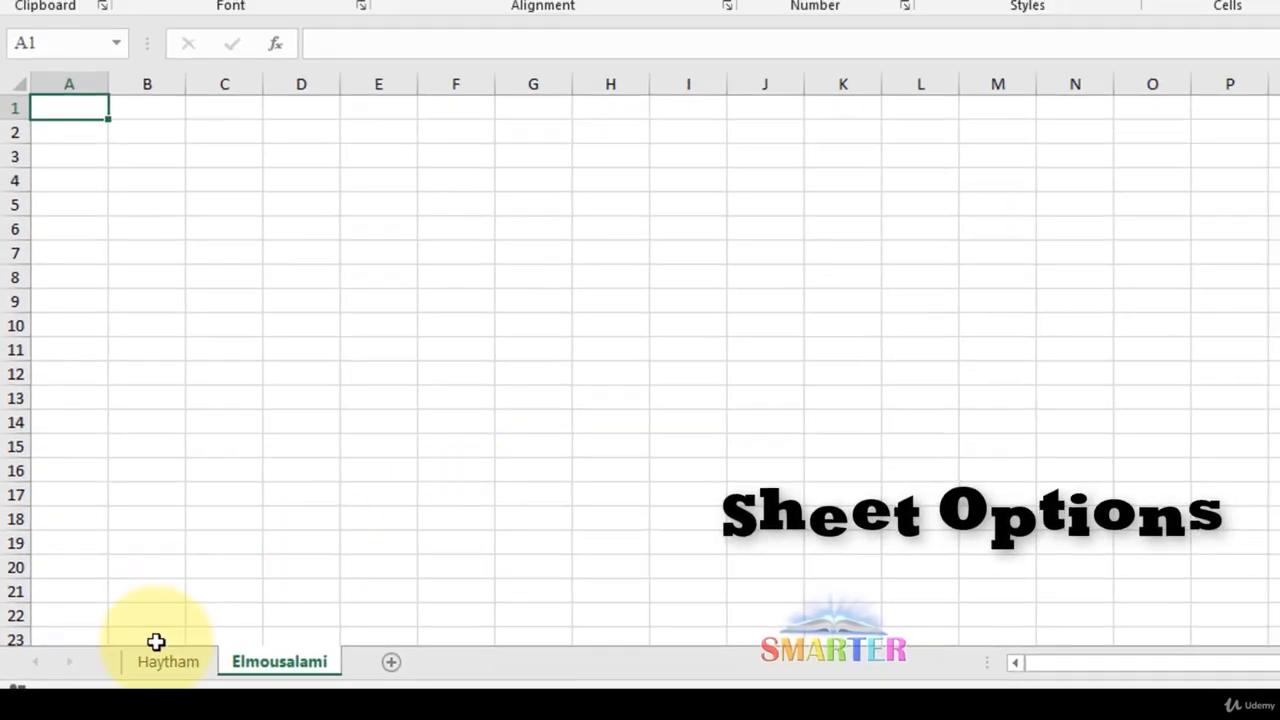
pyautogui.click(326, 607)
# Insert a blank chart sheet, Chart1, before the first-name sheet
pyautogui.rightClick(169, 665)
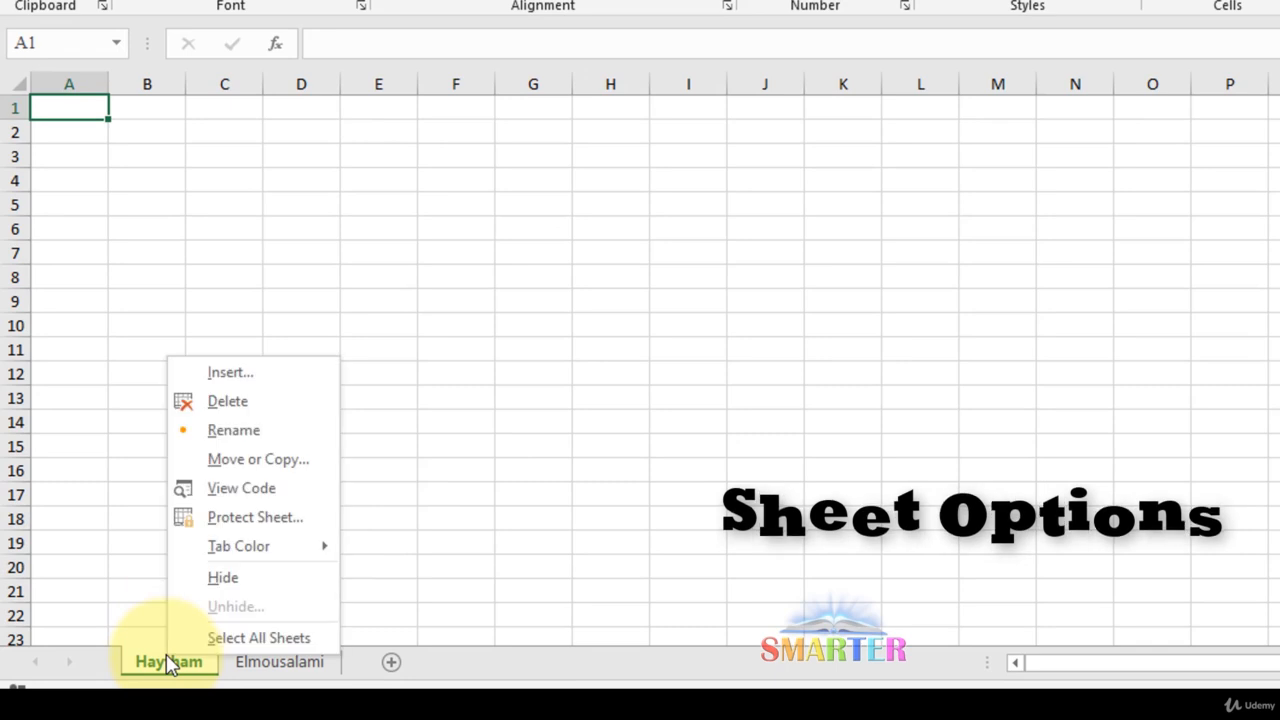
pyautogui.click(256, 383)
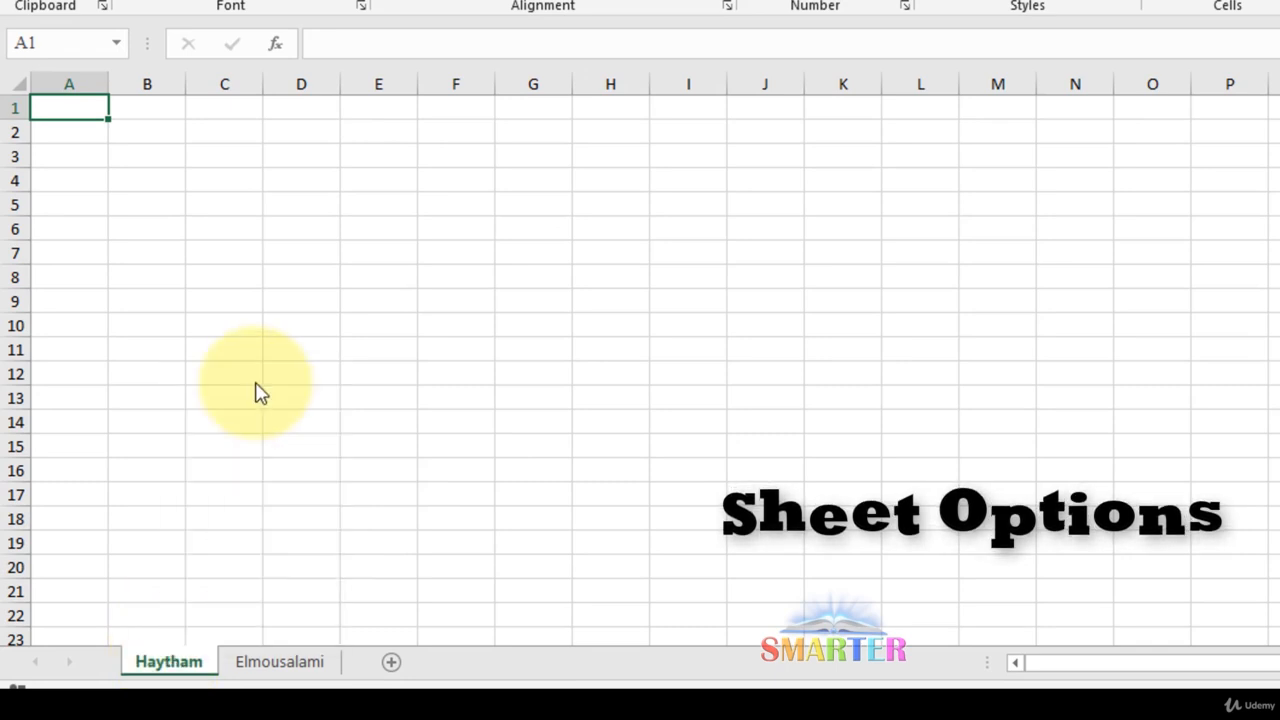
pyautogui.click(176, 285)
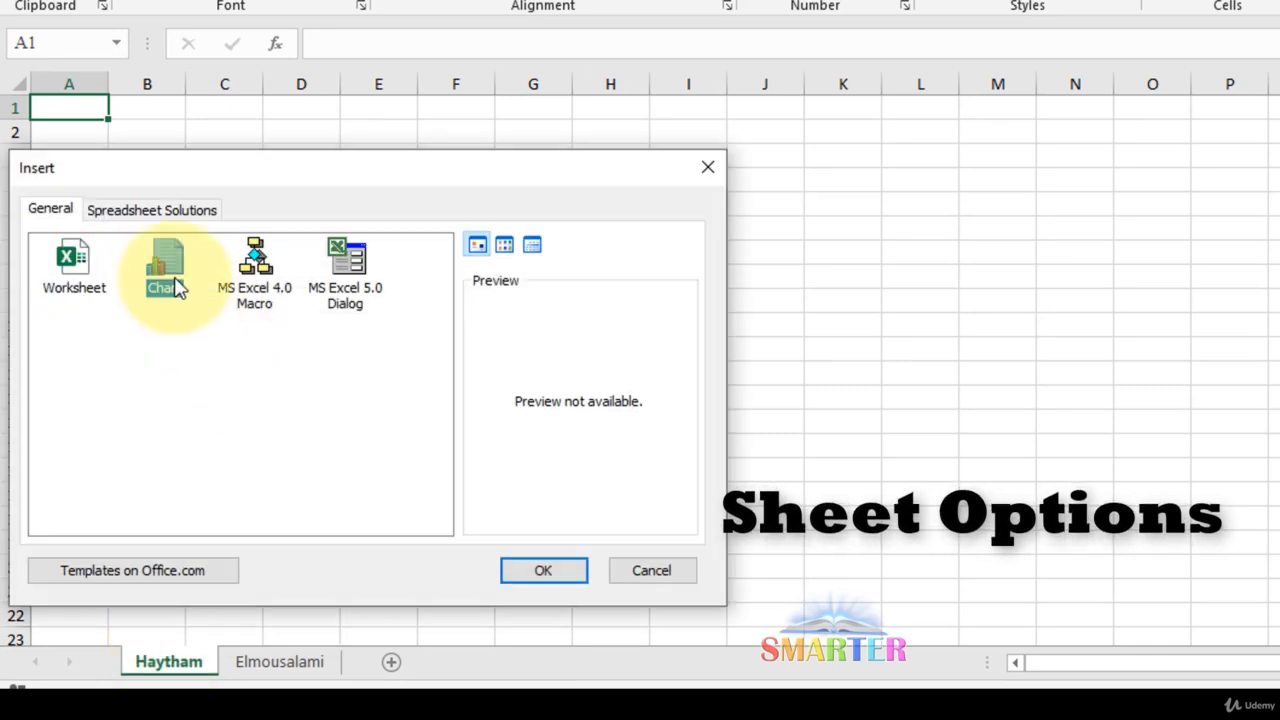
pyautogui.click(540, 570)
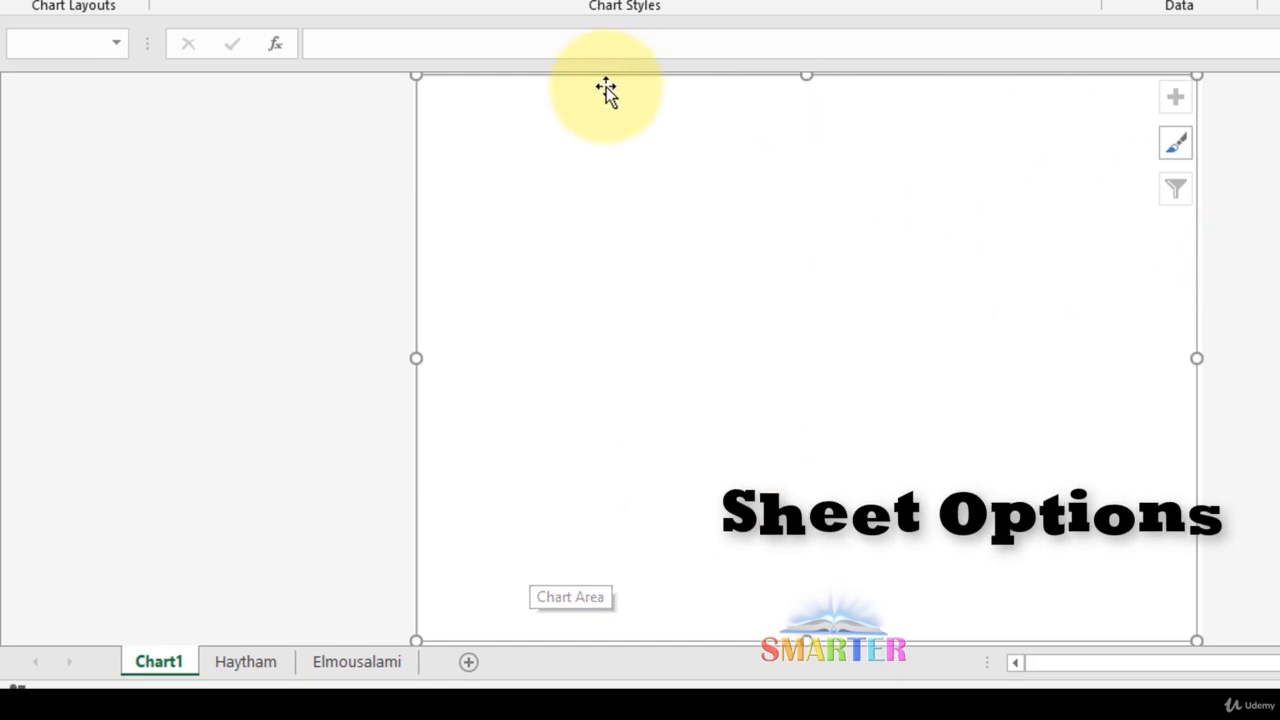
# Insert an MS Excel 4.0 Macro sheet, Macro1, before Chart1
pyautogui.scroll(-1, 840, 345)
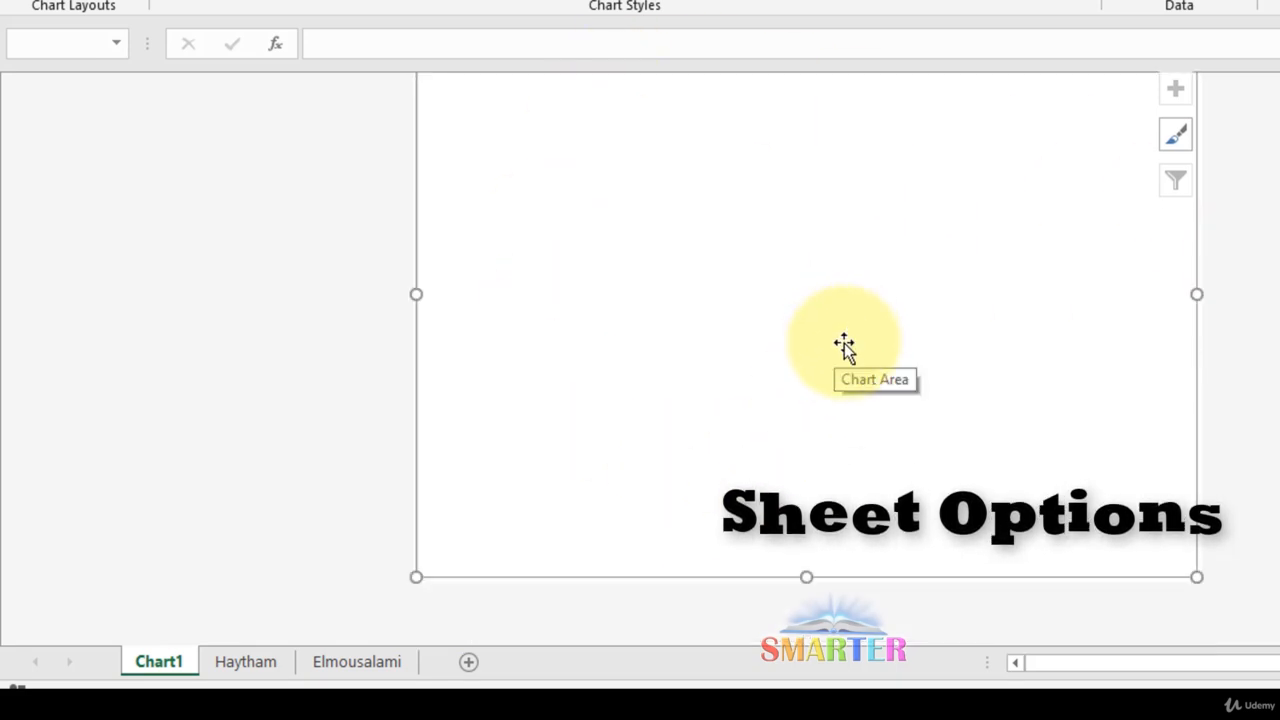
pyautogui.rightClick(158, 664)
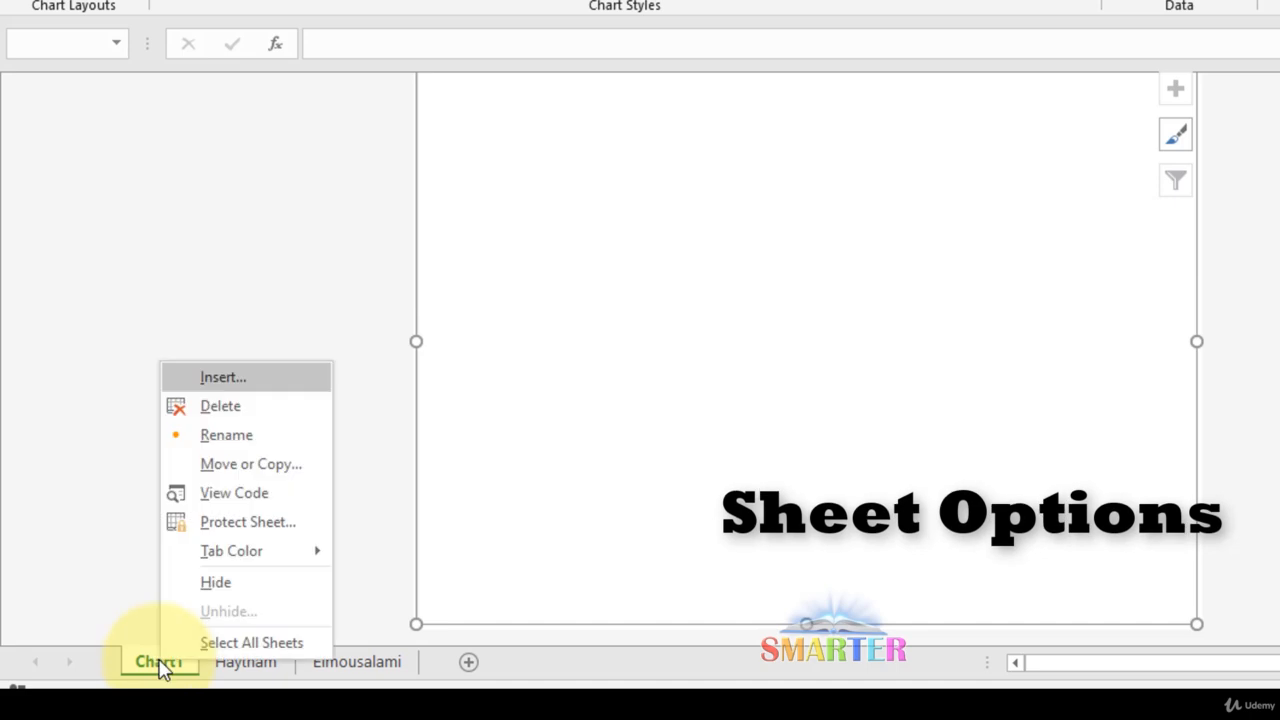
pyautogui.click(252, 382)
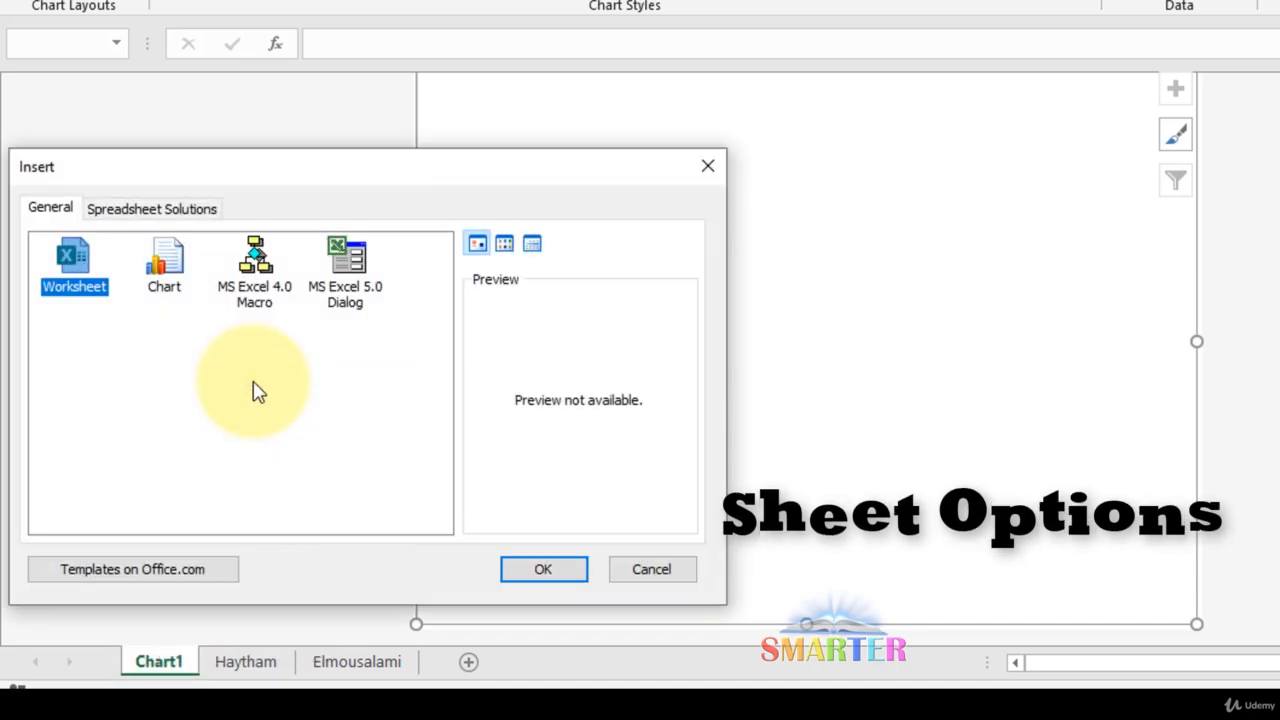
pyautogui.click(250, 298)
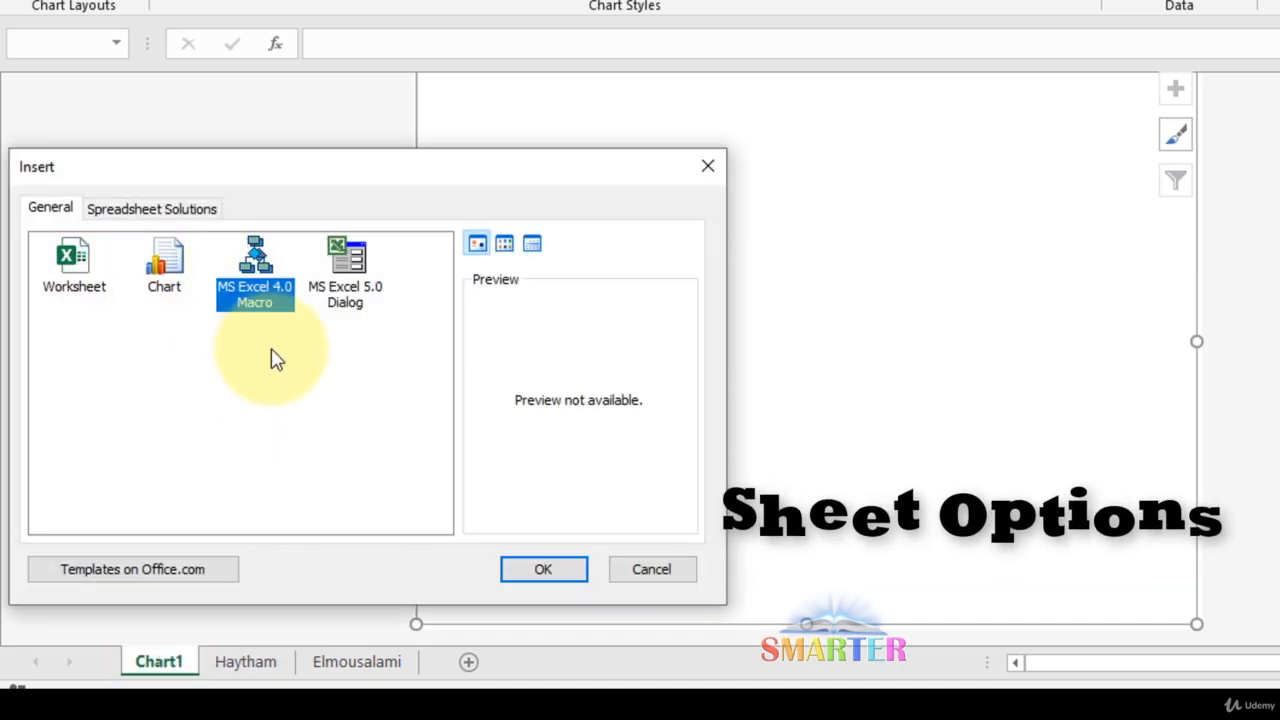
pyautogui.click(558, 585)
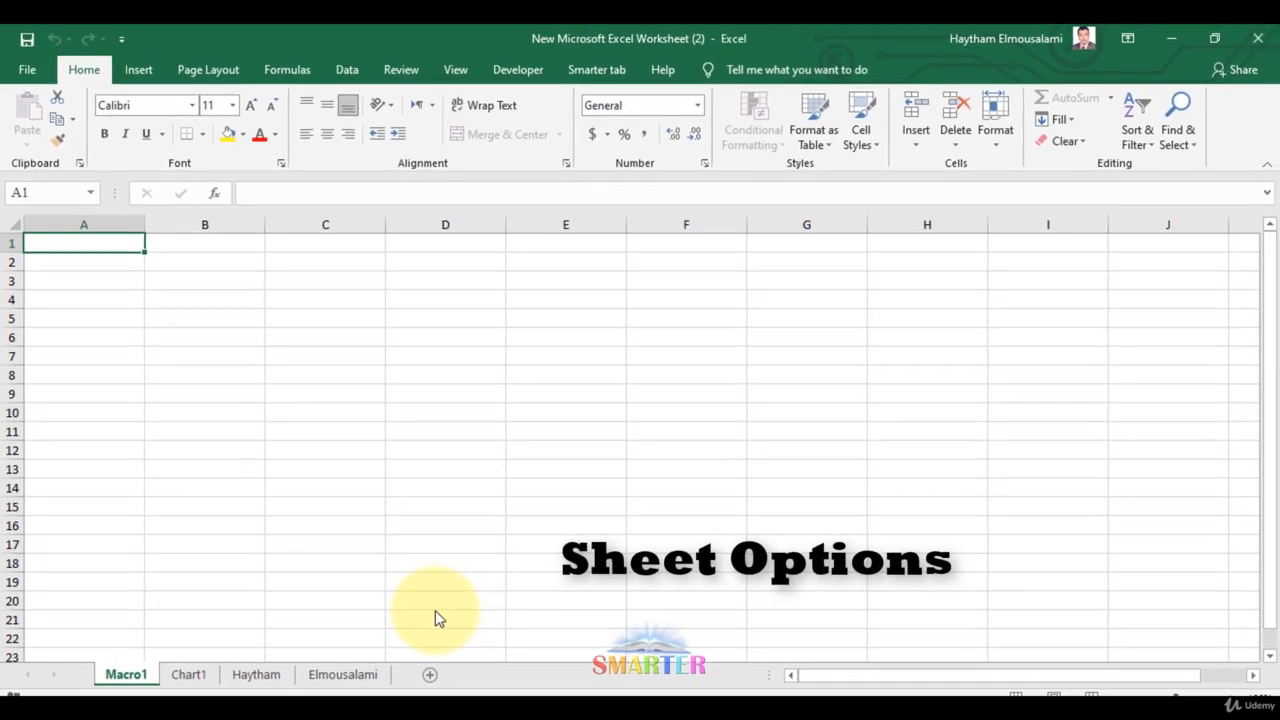
# Insert an MS Excel 5.0 Dialog sheet, Dialog1, at the front of the workbook
pyautogui.rightClick(120, 674)
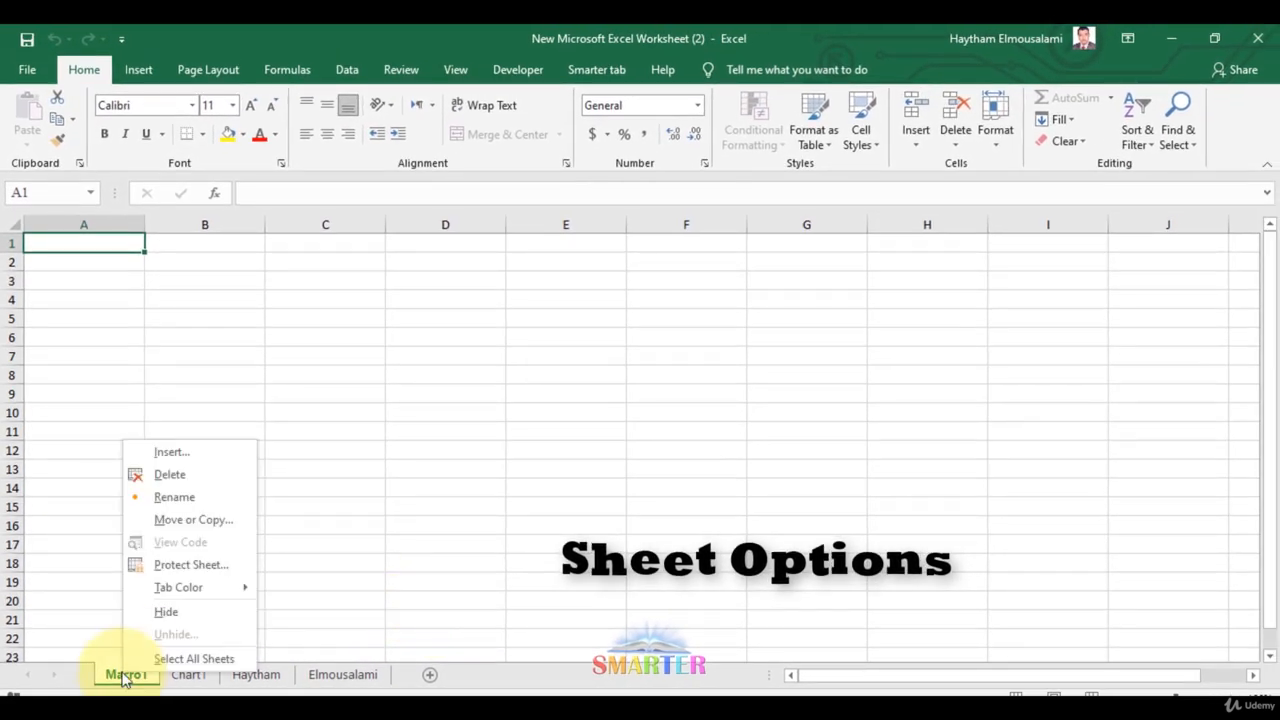
pyautogui.click(175, 454)
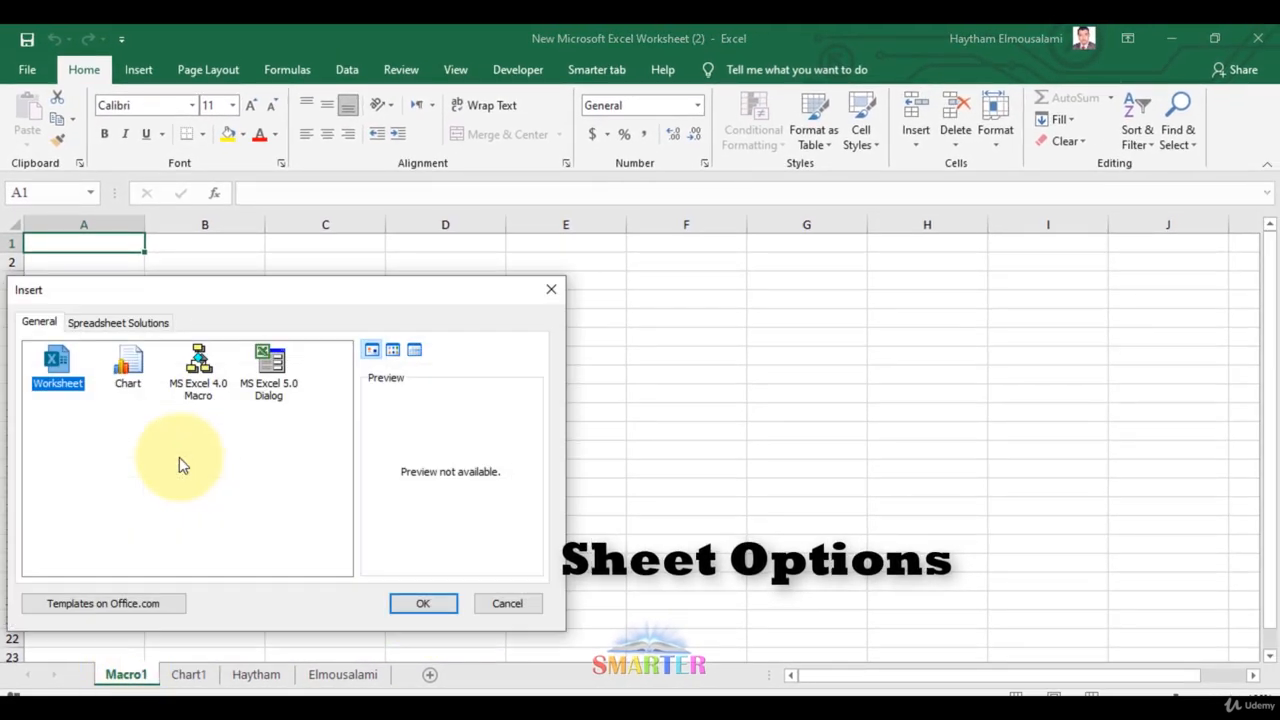
pyautogui.click(268, 395)
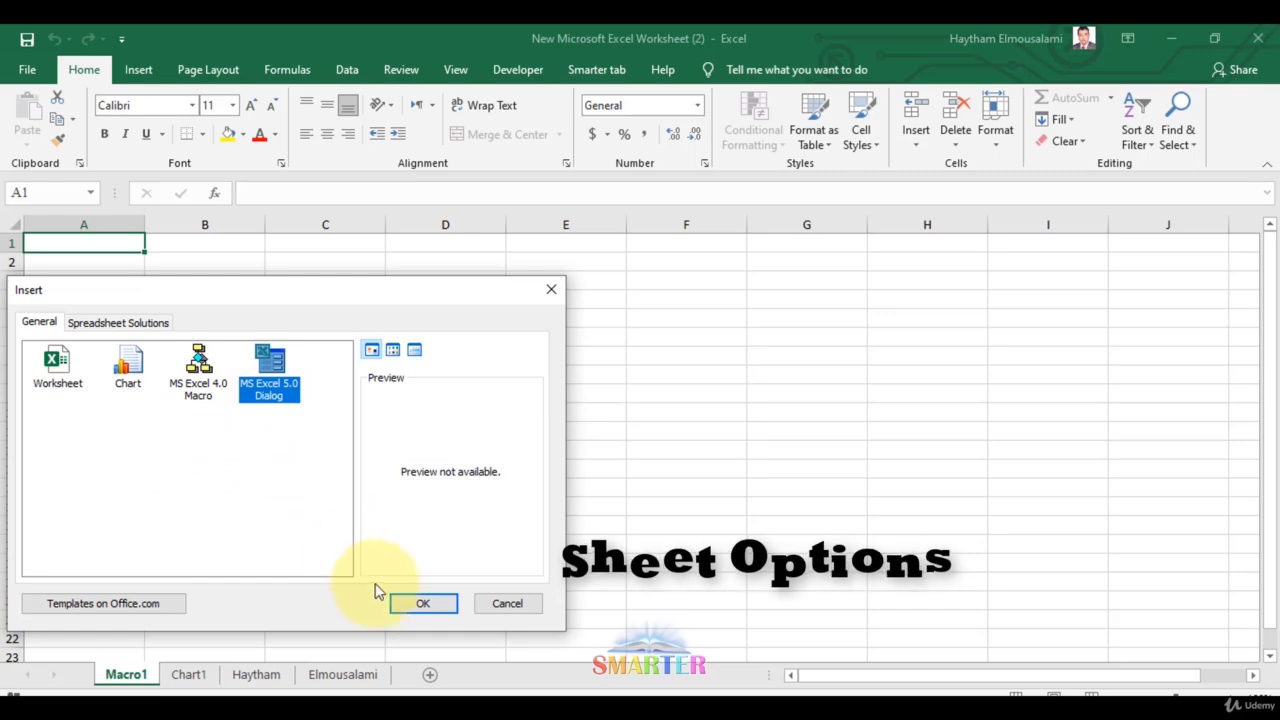
pyautogui.click(421, 604)
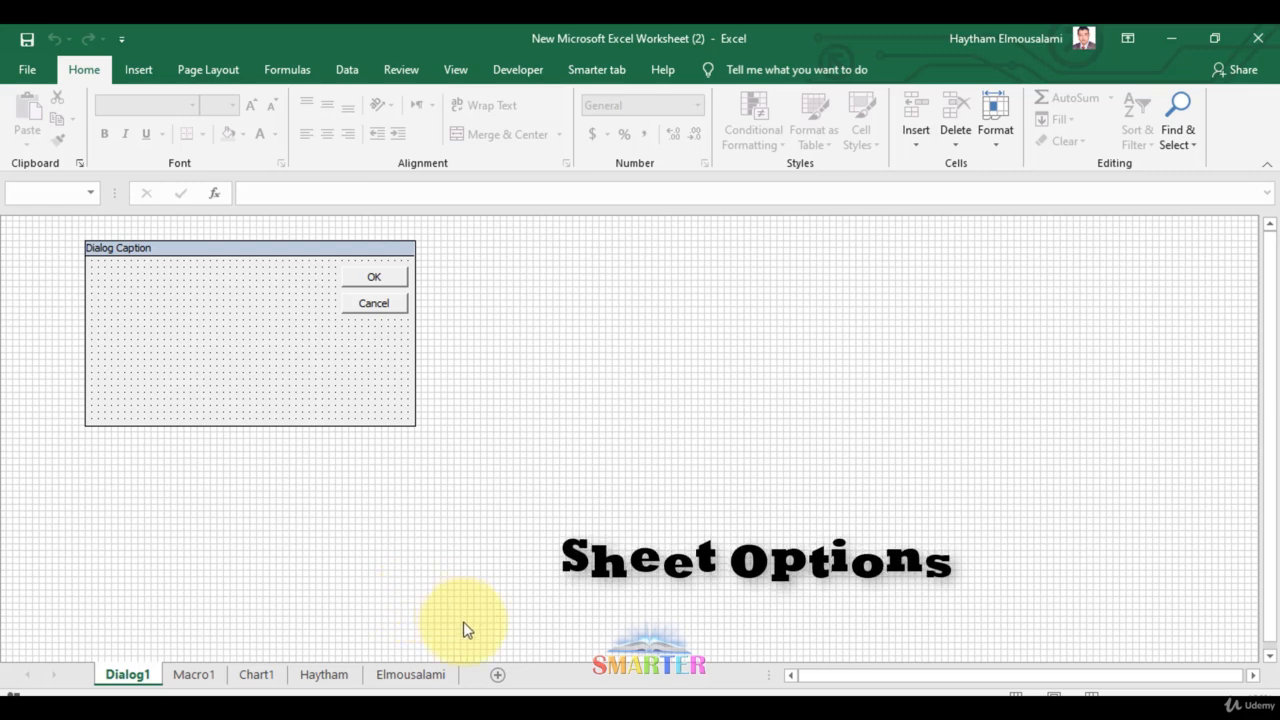
# Group the Dialog1 and Macro1 sheets together
pyautogui.click(262, 678)
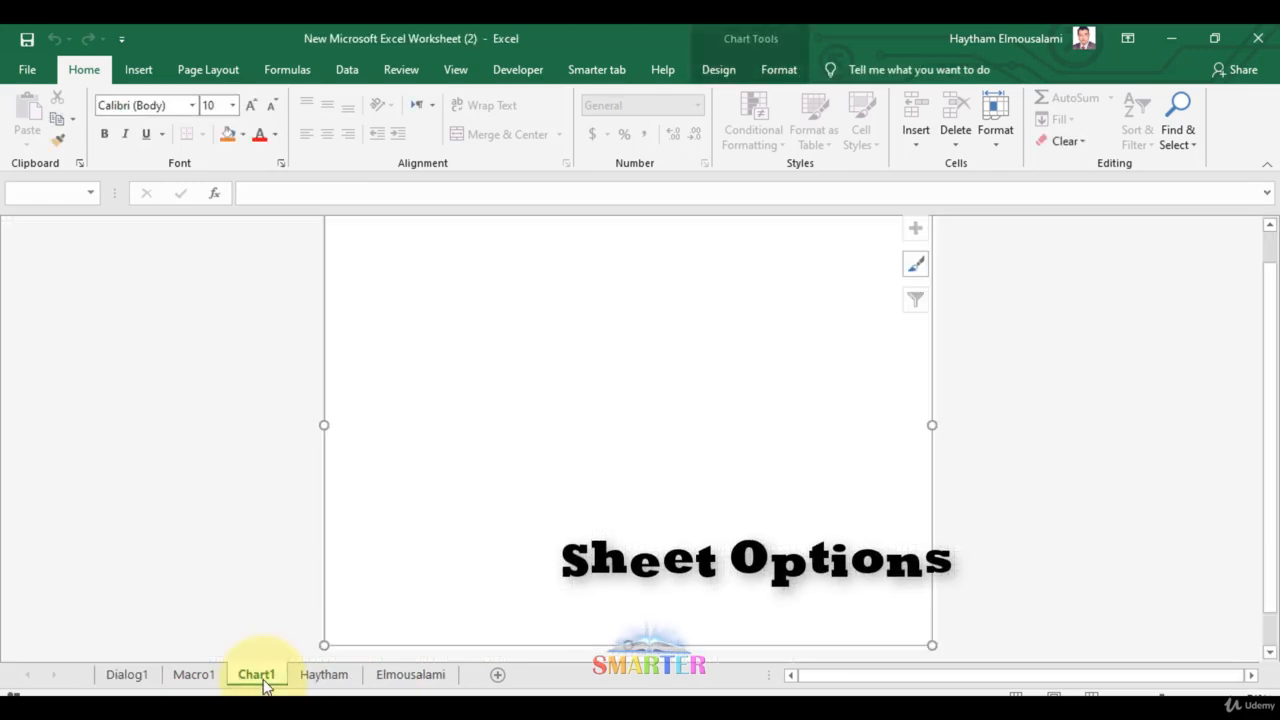
pyautogui.rightClick(266, 685)
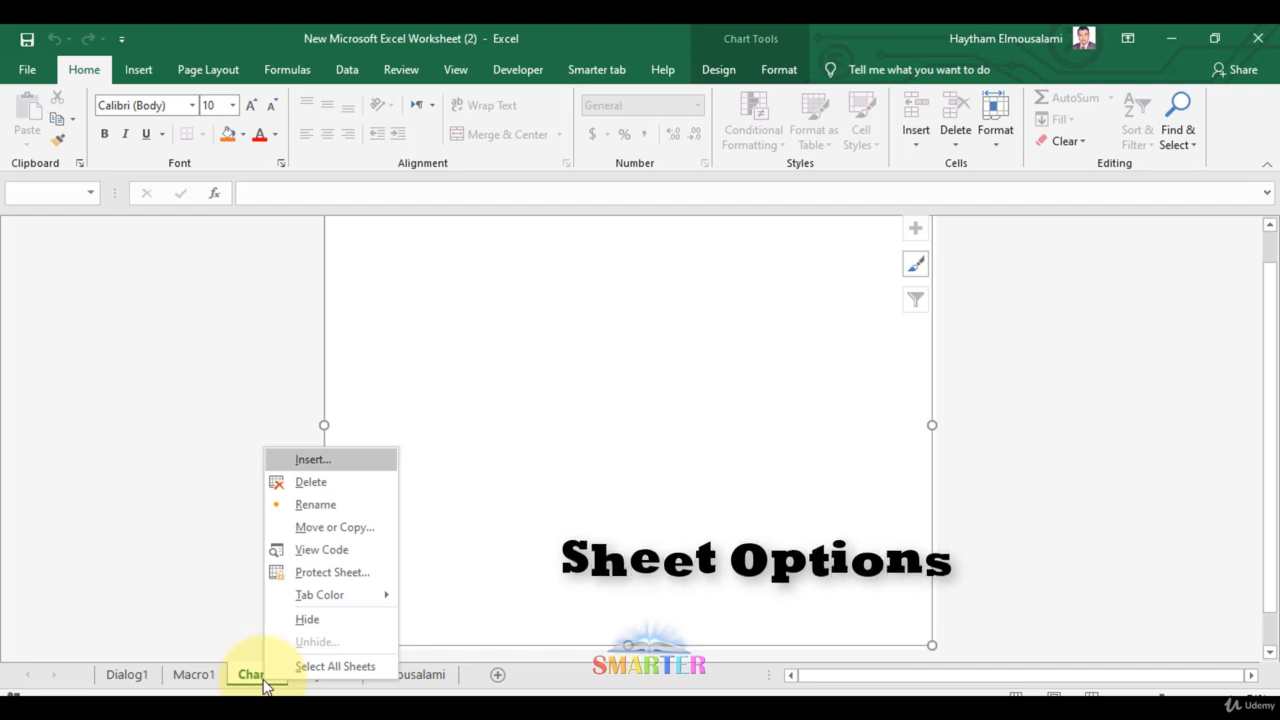
pyautogui.press('Escape')
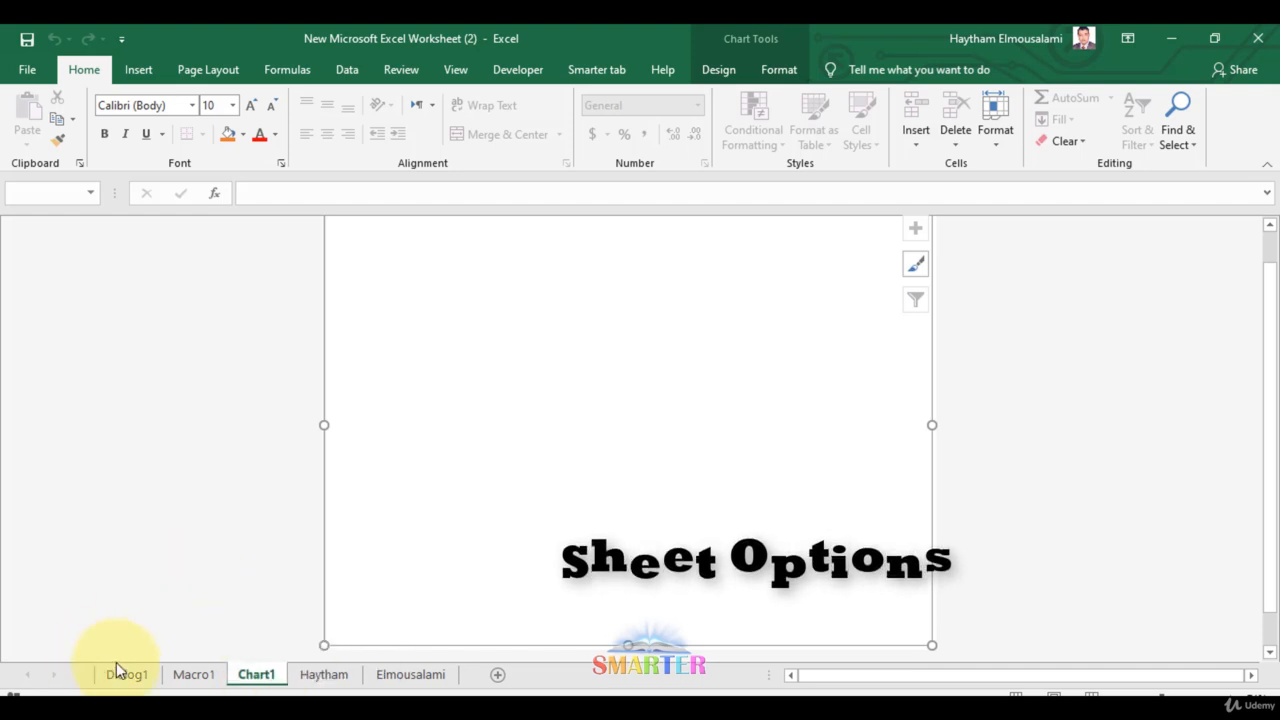
pyautogui.click(118, 672)
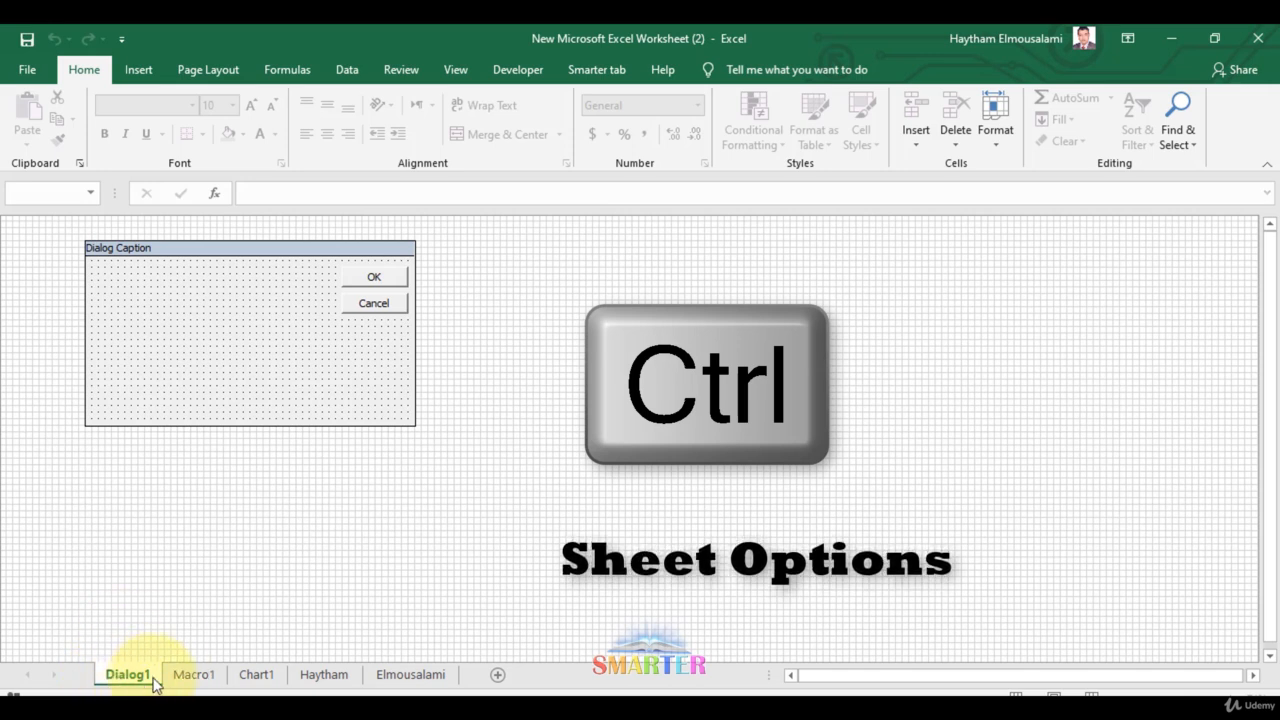
pyautogui.keyDown('ctrl'); pyautogui.click(194, 676); pyautogui.keyUp('ctrl')
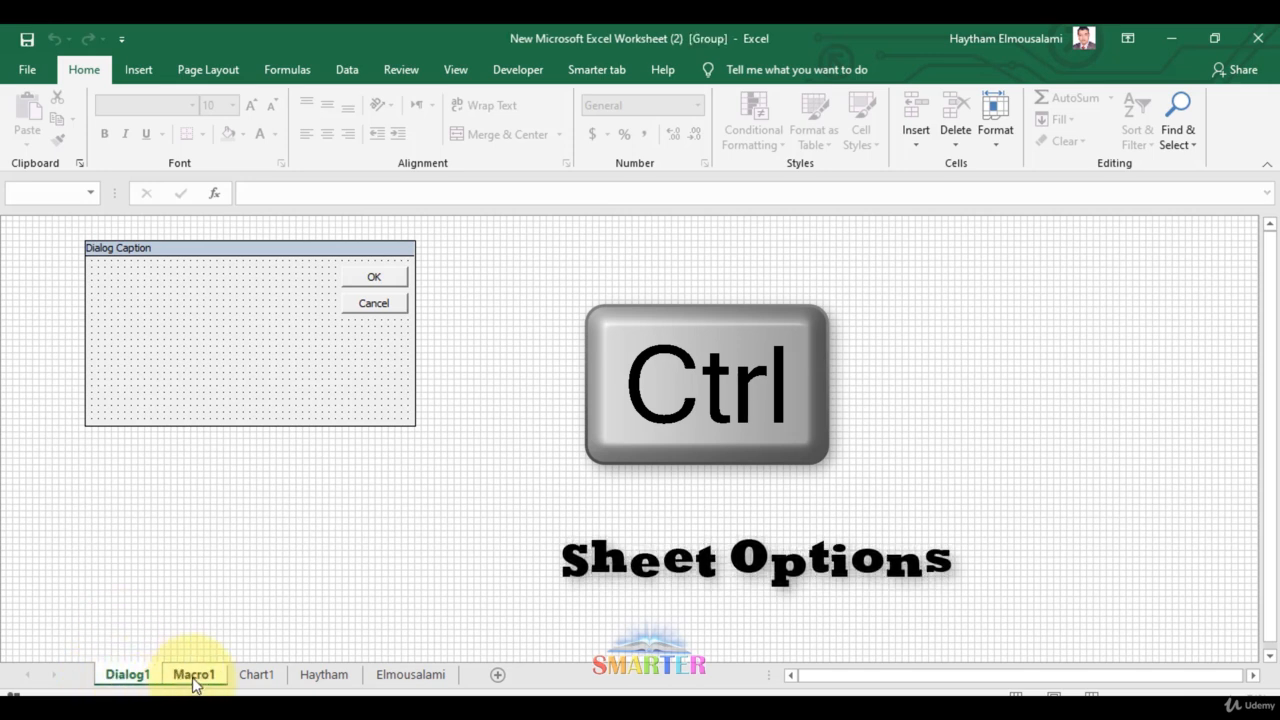
# Add Chart1 to the Dialog1/Macro1 group and delete all three sheets
pyautogui.keyDown('ctrl'); pyautogui.click(256, 676); pyautogui.keyUp('ctrl')
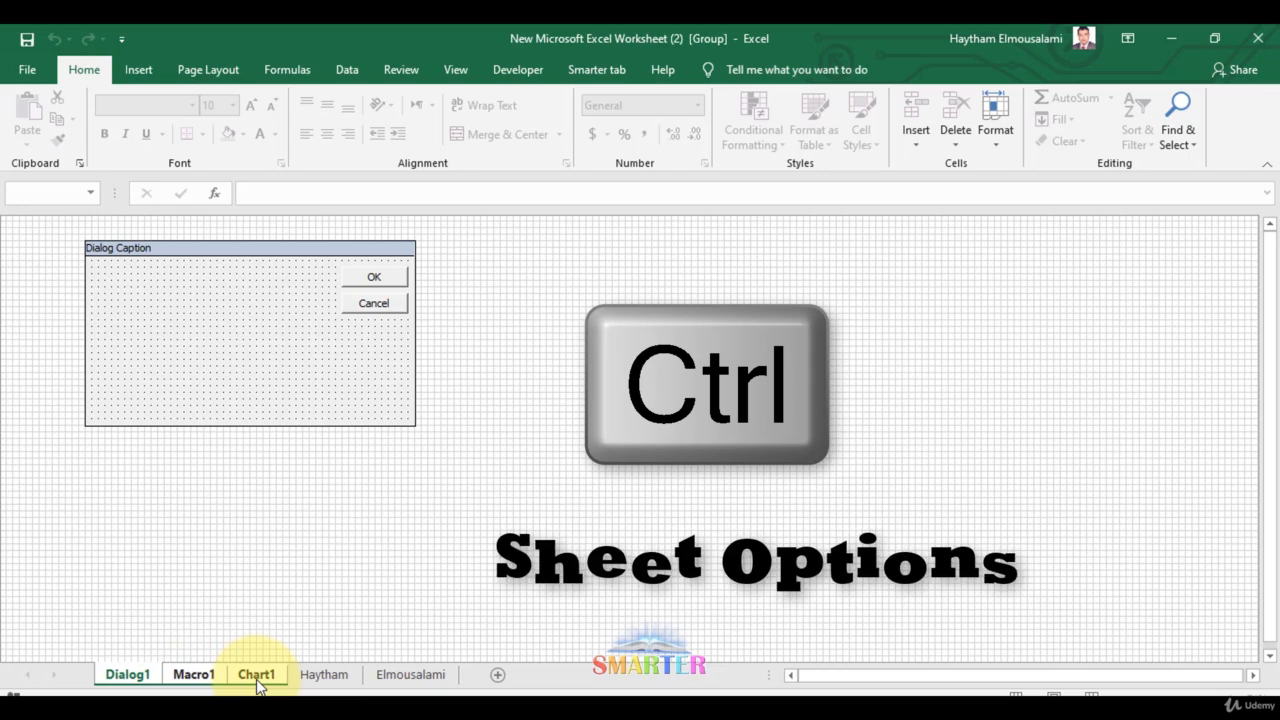
pyautogui.rightClick(256, 678)
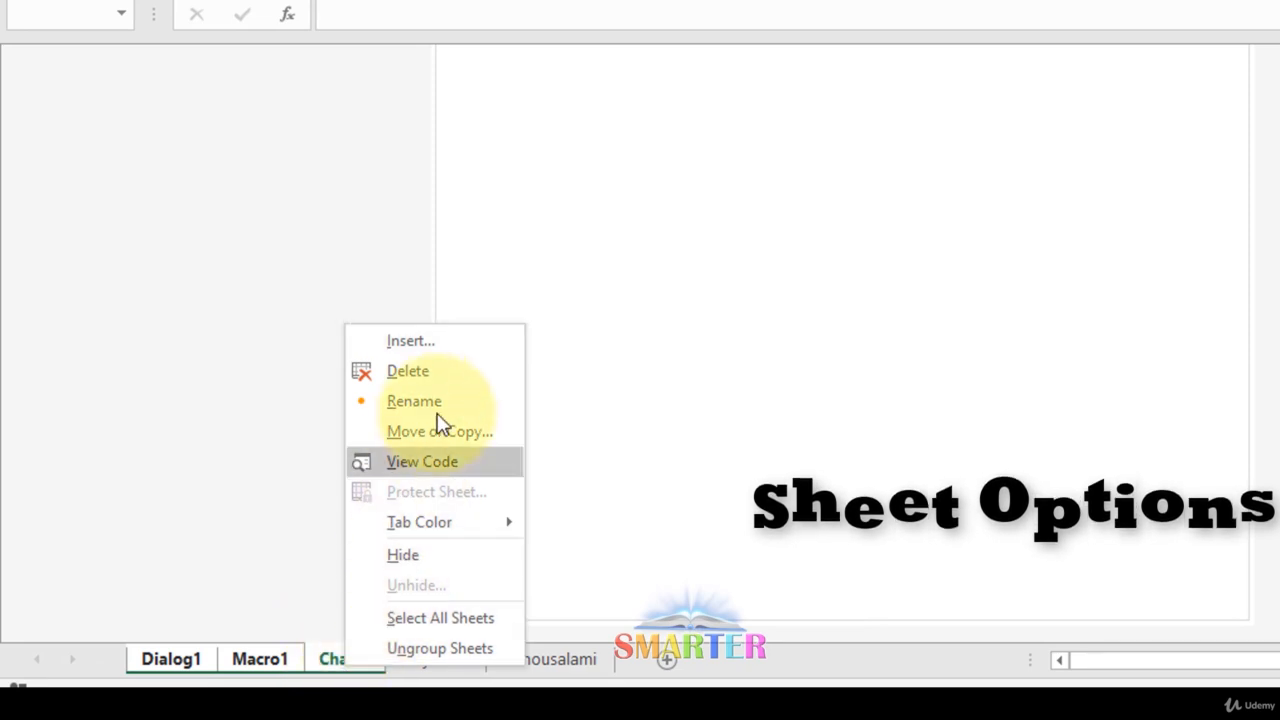
pyautogui.click(443, 378)
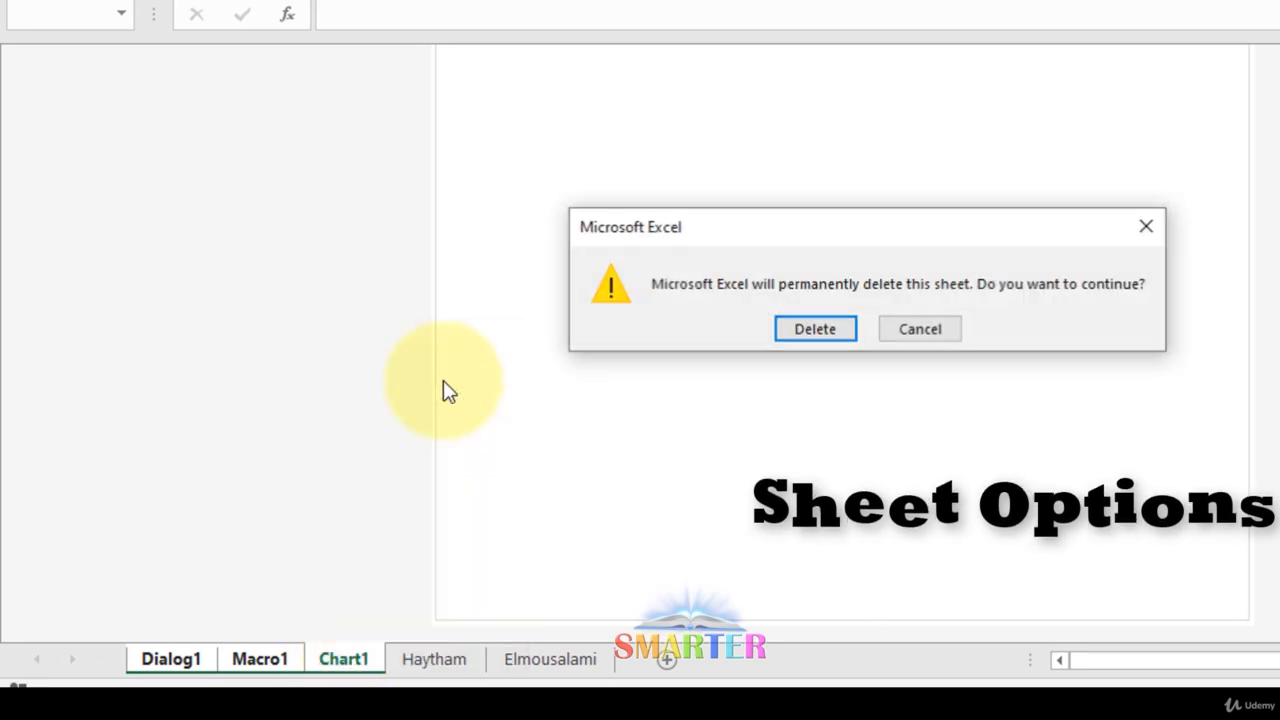
pyautogui.click(822, 330)
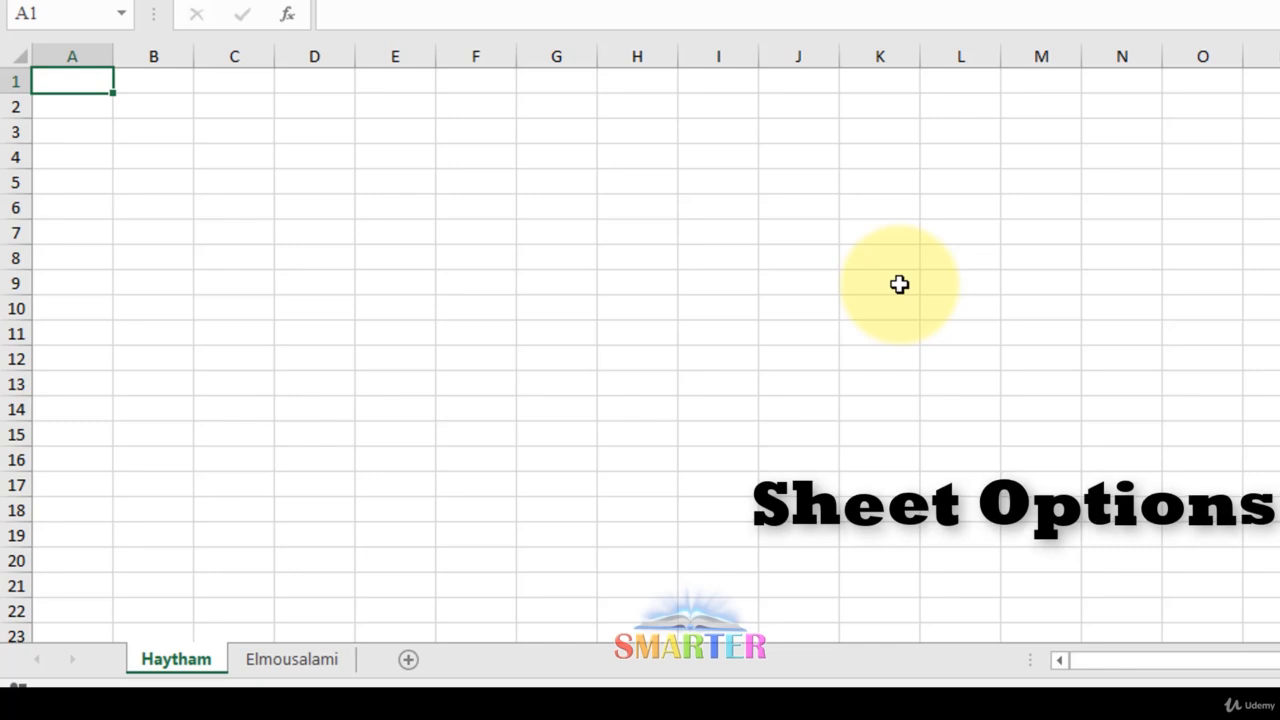
# On the first-name sheet, select C4:K16 and apply a yellow fill
pyautogui.click(262, 664)
pyautogui.click(218, 655)
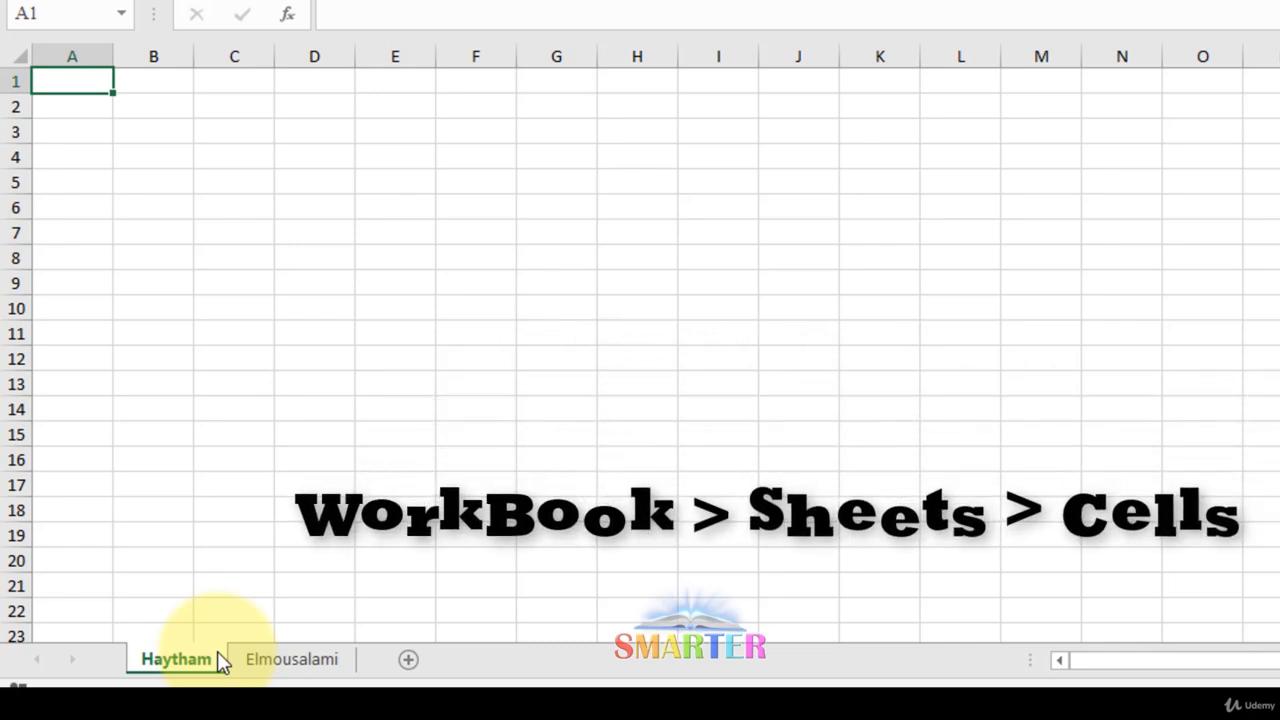
pyautogui.click(557, 192)
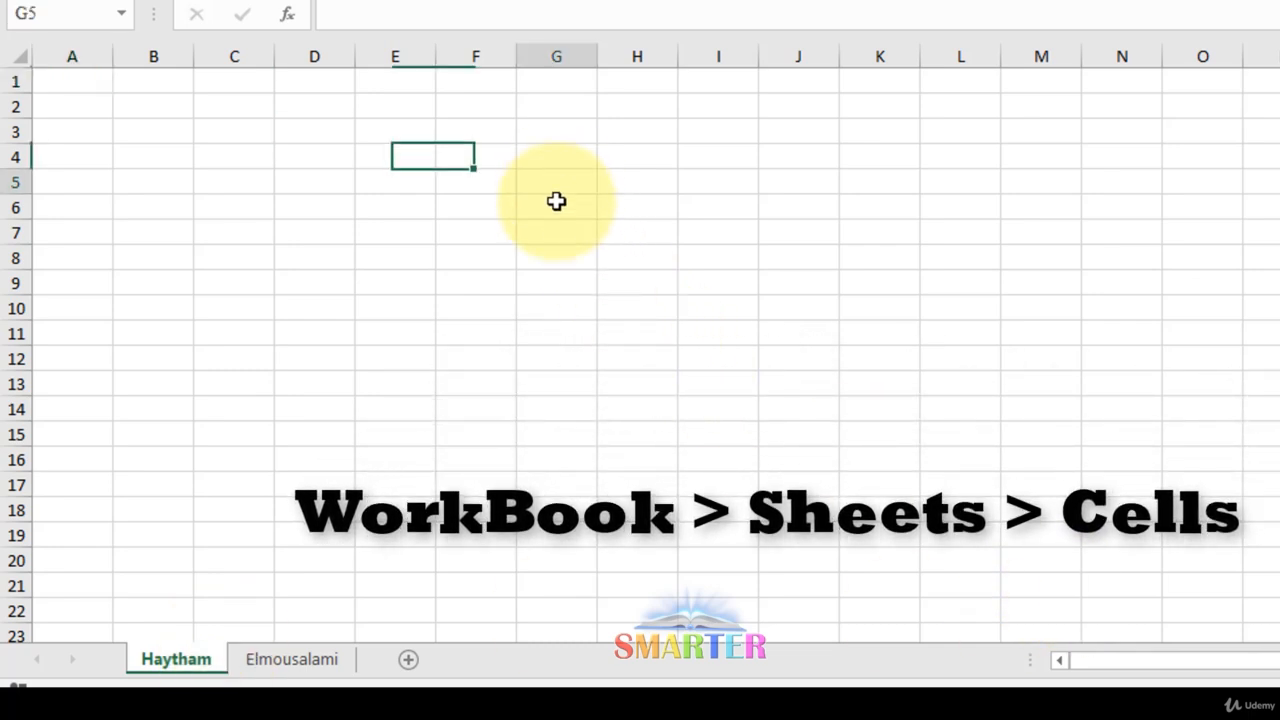
pyautogui.moveTo(478, 182); pyautogui.dragTo(1200, 522)
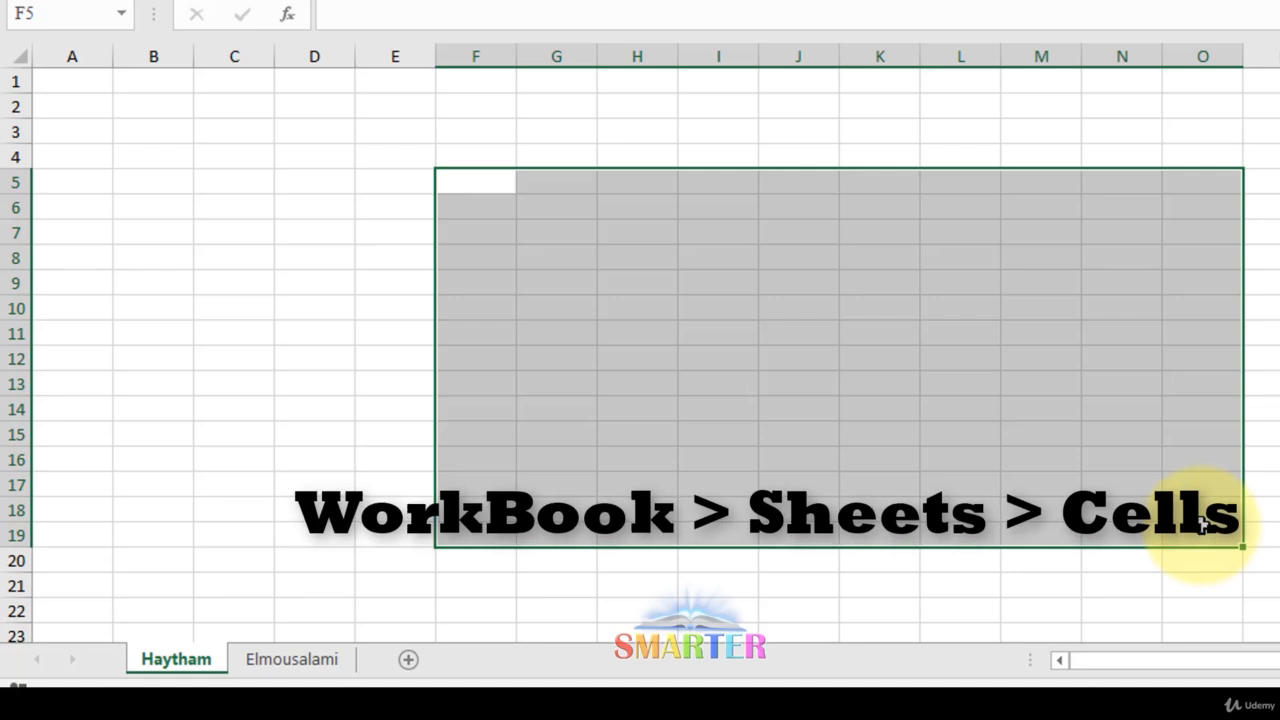
pyautogui.click(1053, 375)
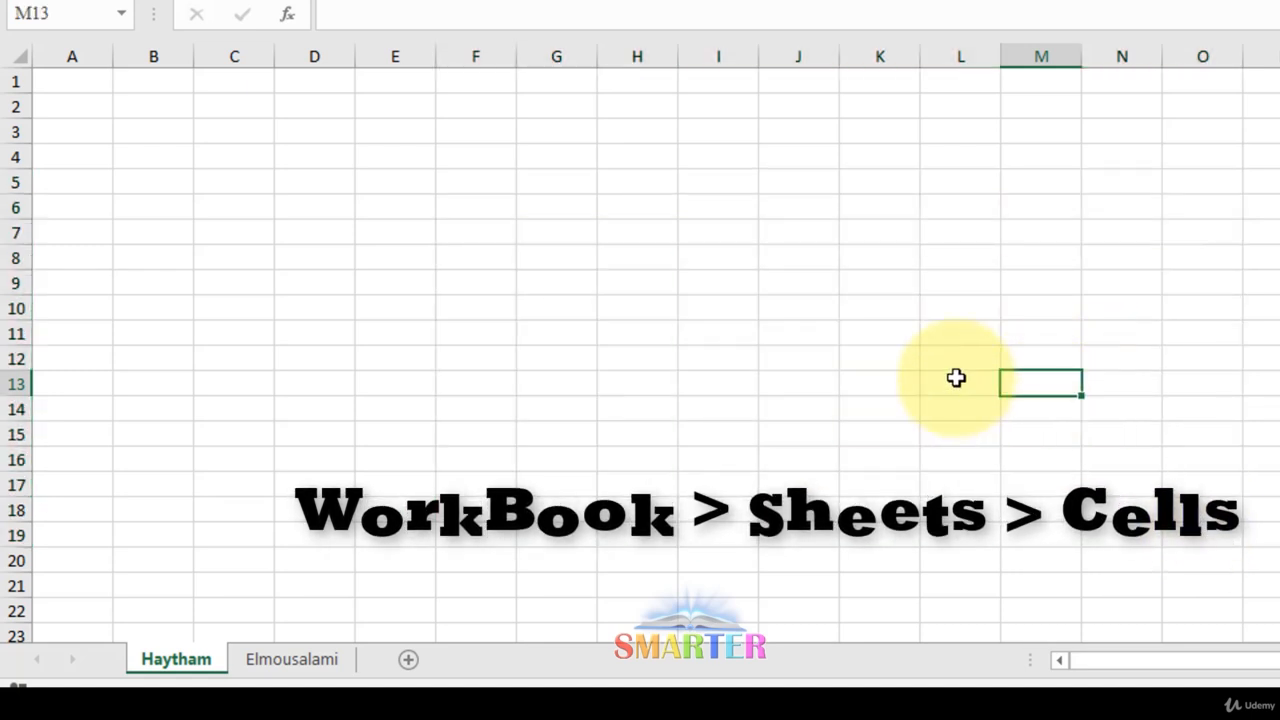
pyautogui.rightClick(178, 660)
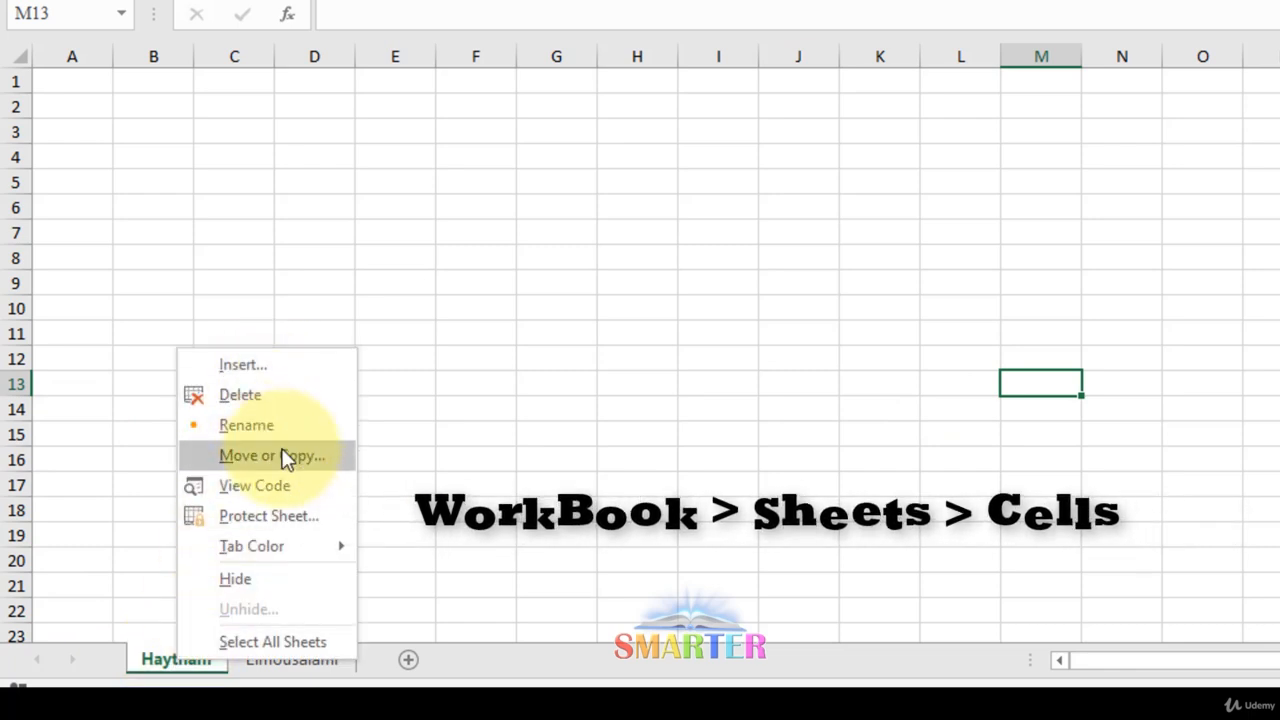
pyautogui.press('Escape')
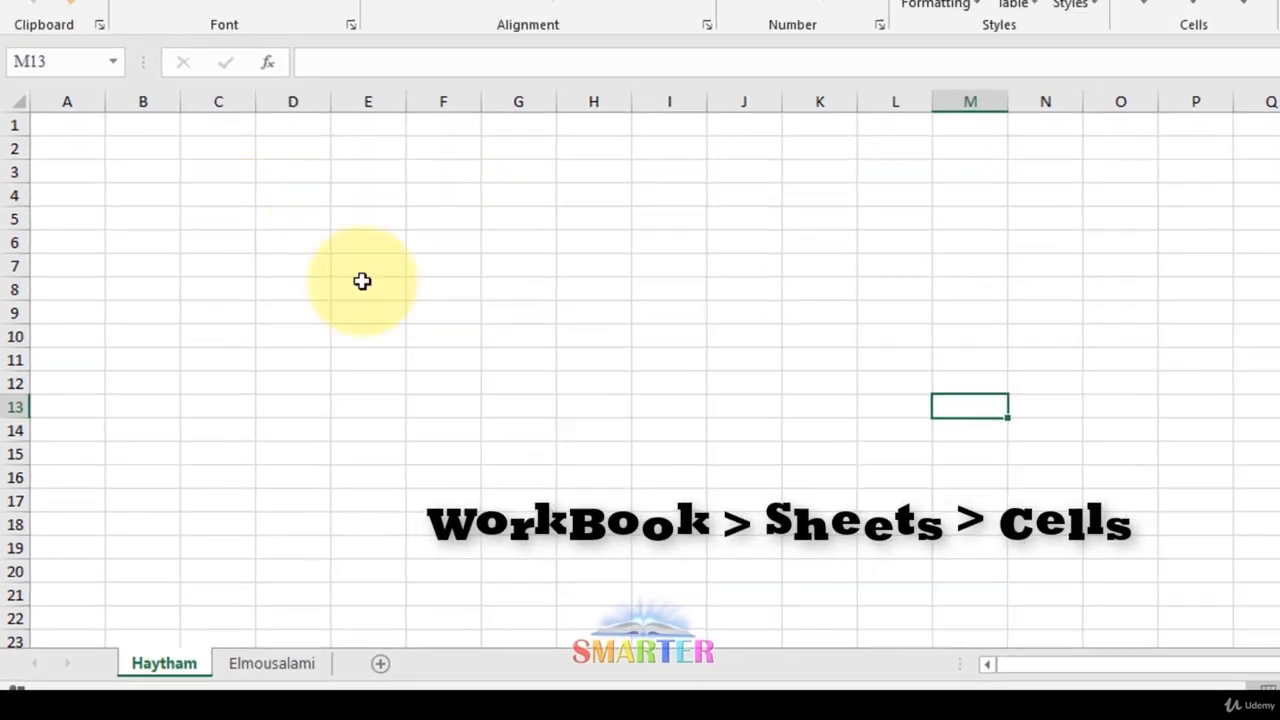
pyautogui.moveTo(217, 195); pyautogui.dragTo(842, 457)
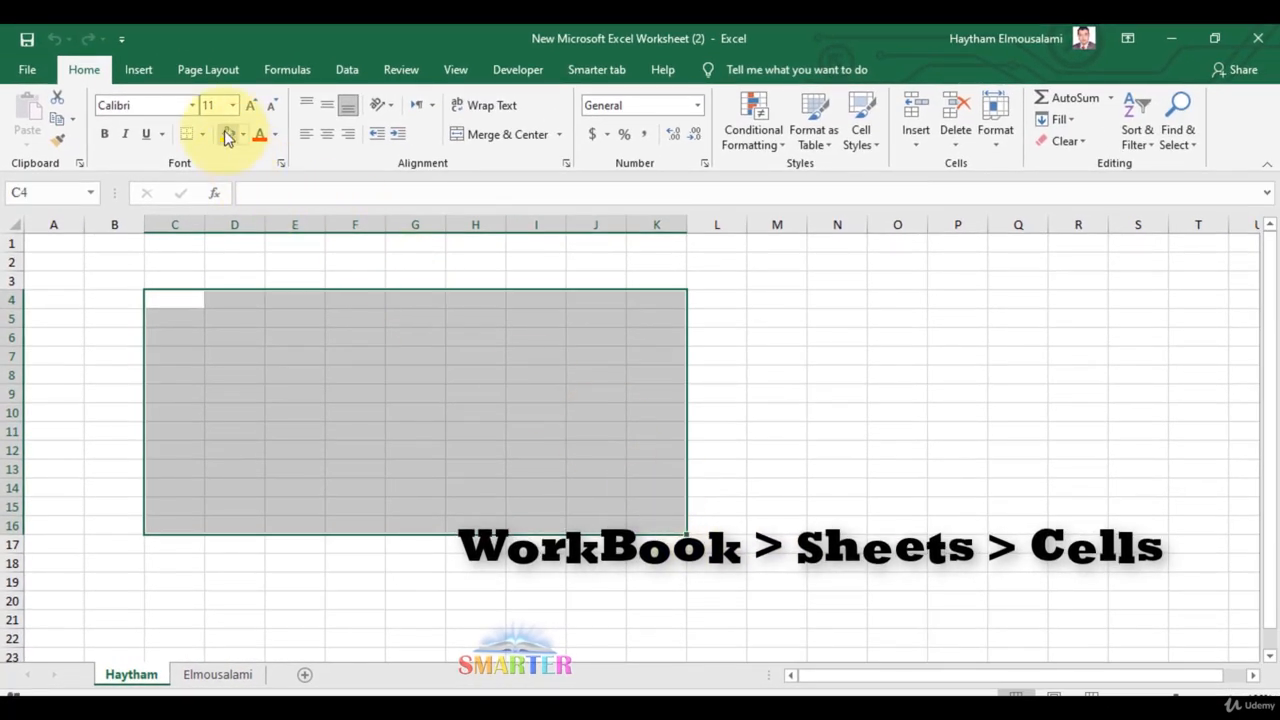
pyautogui.click(228, 136)
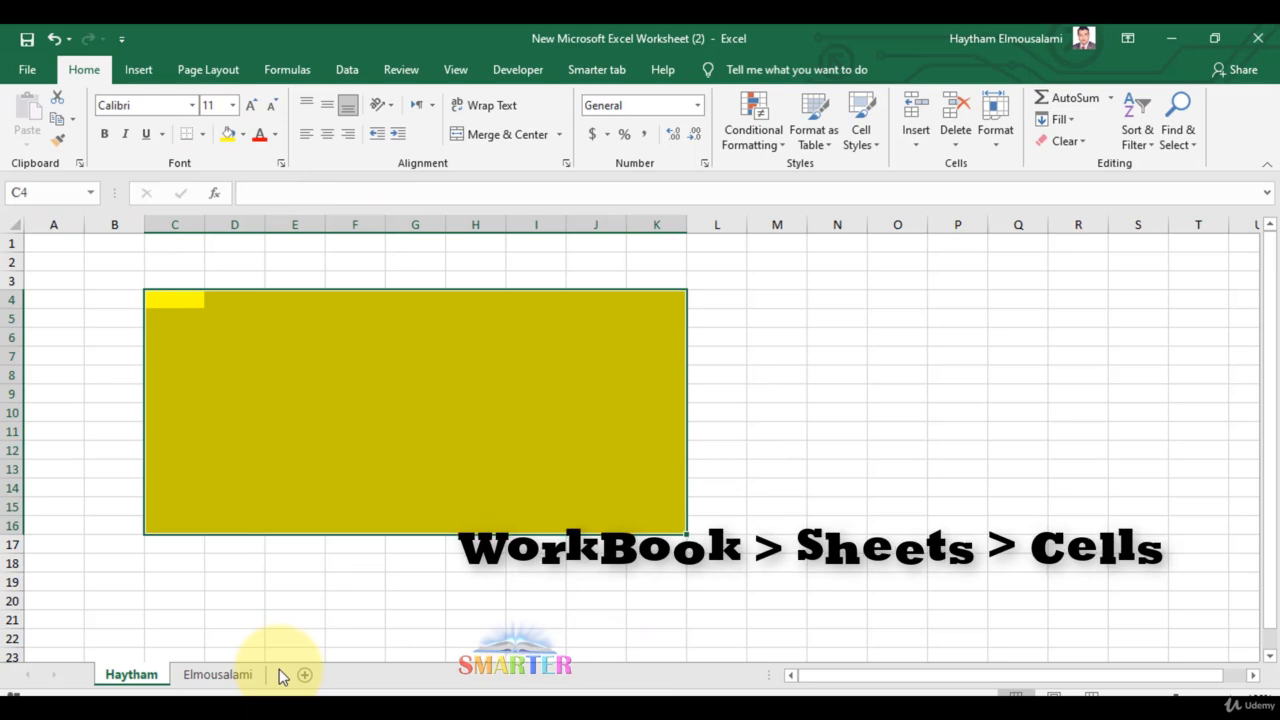
# Duplicate the first-name sheet via Move or Copy with Create a copy ticked
pyautogui.rightClick(131, 673)
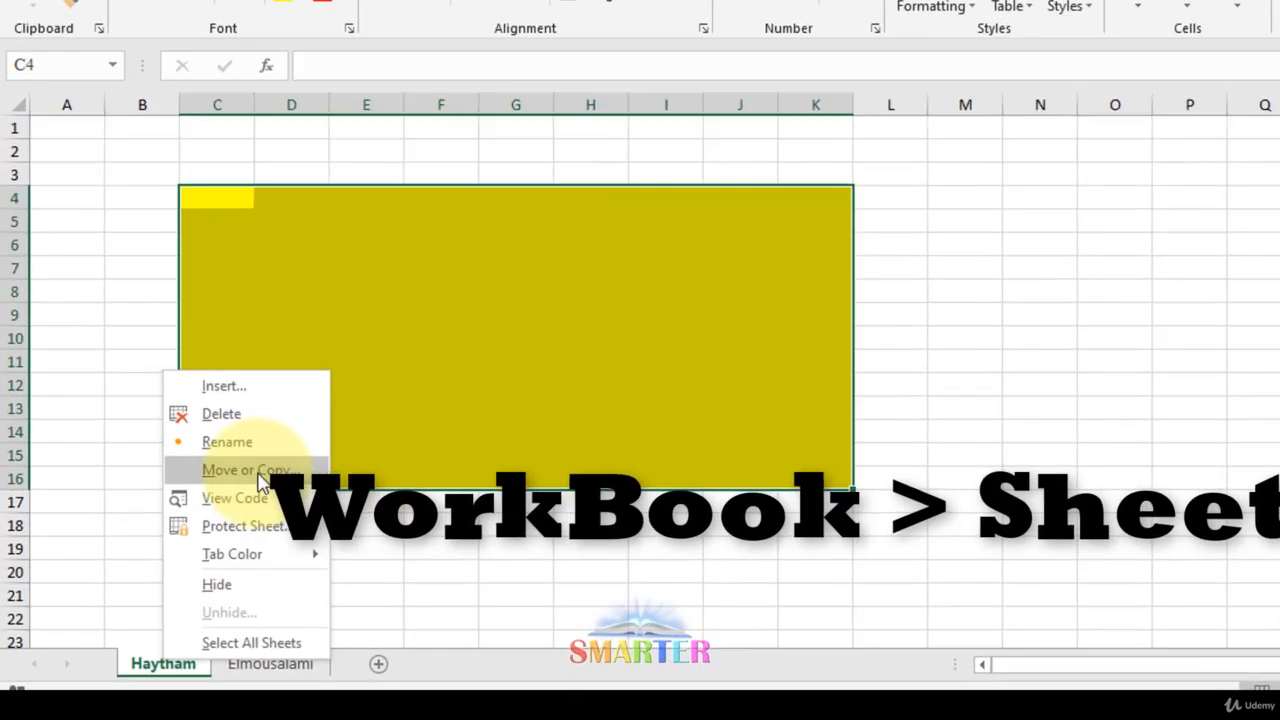
pyautogui.click(262, 472)
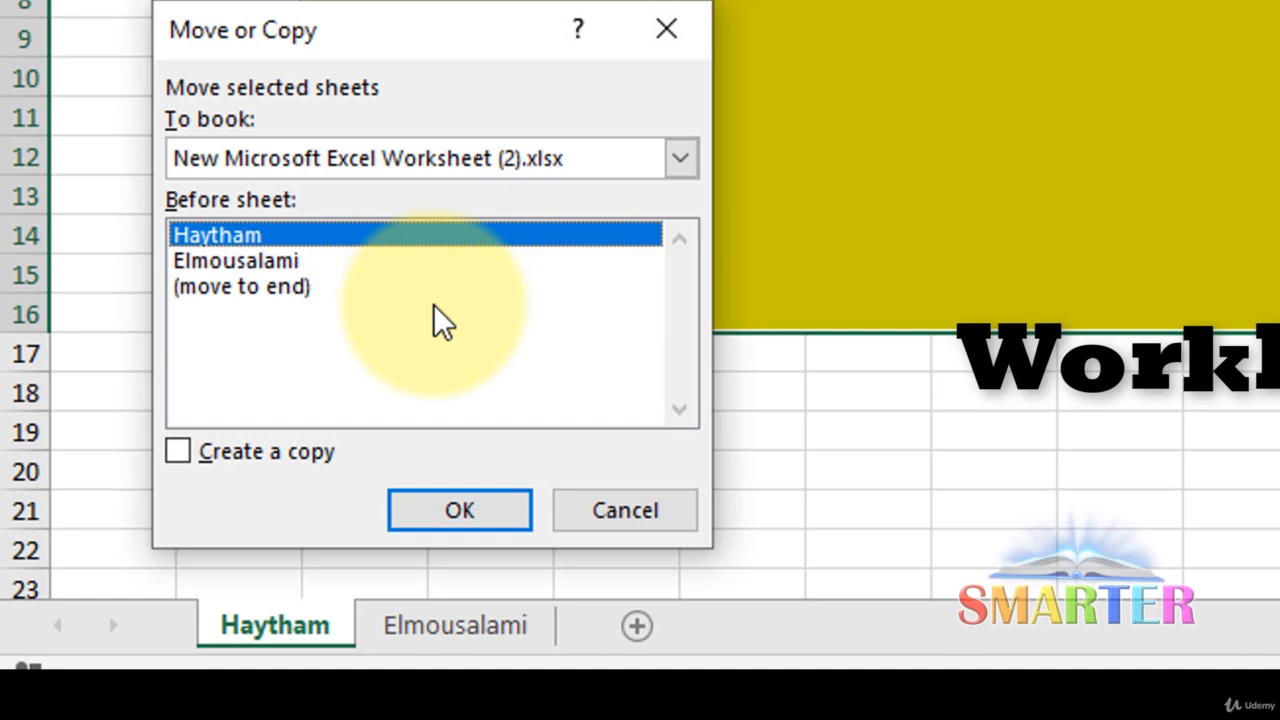
pyautogui.click(252, 474)
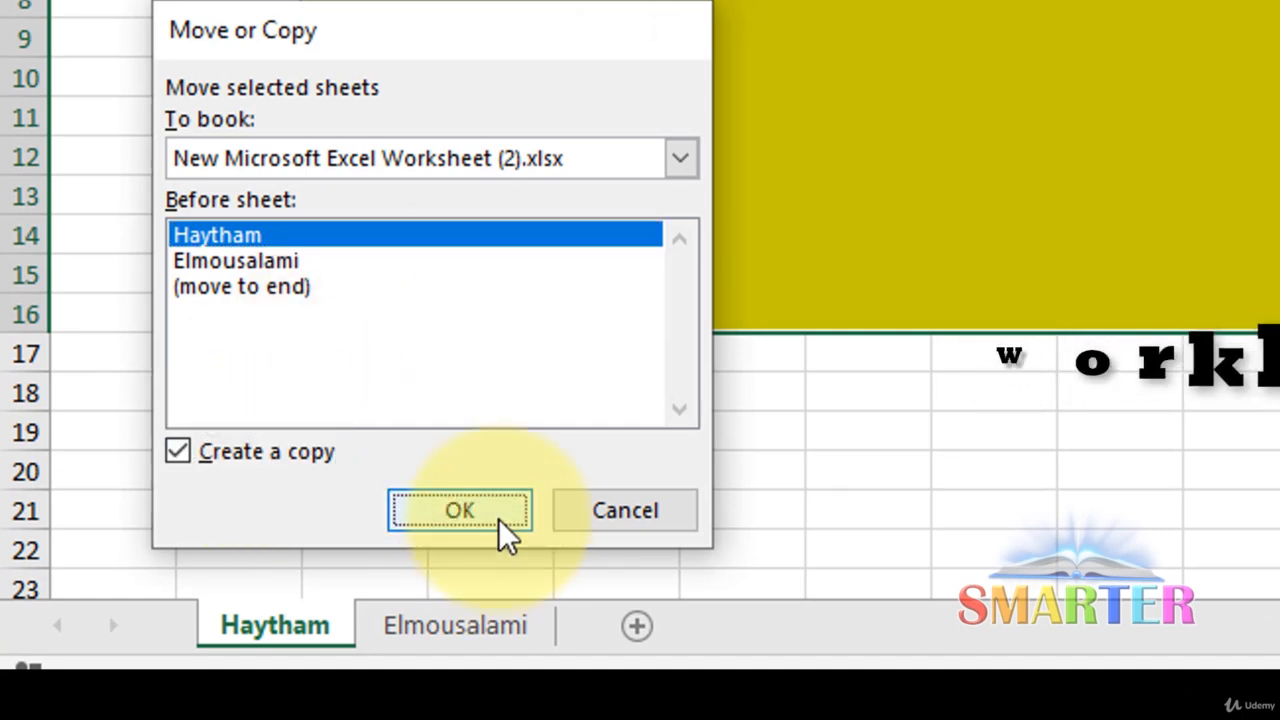
pyautogui.click(460, 511)
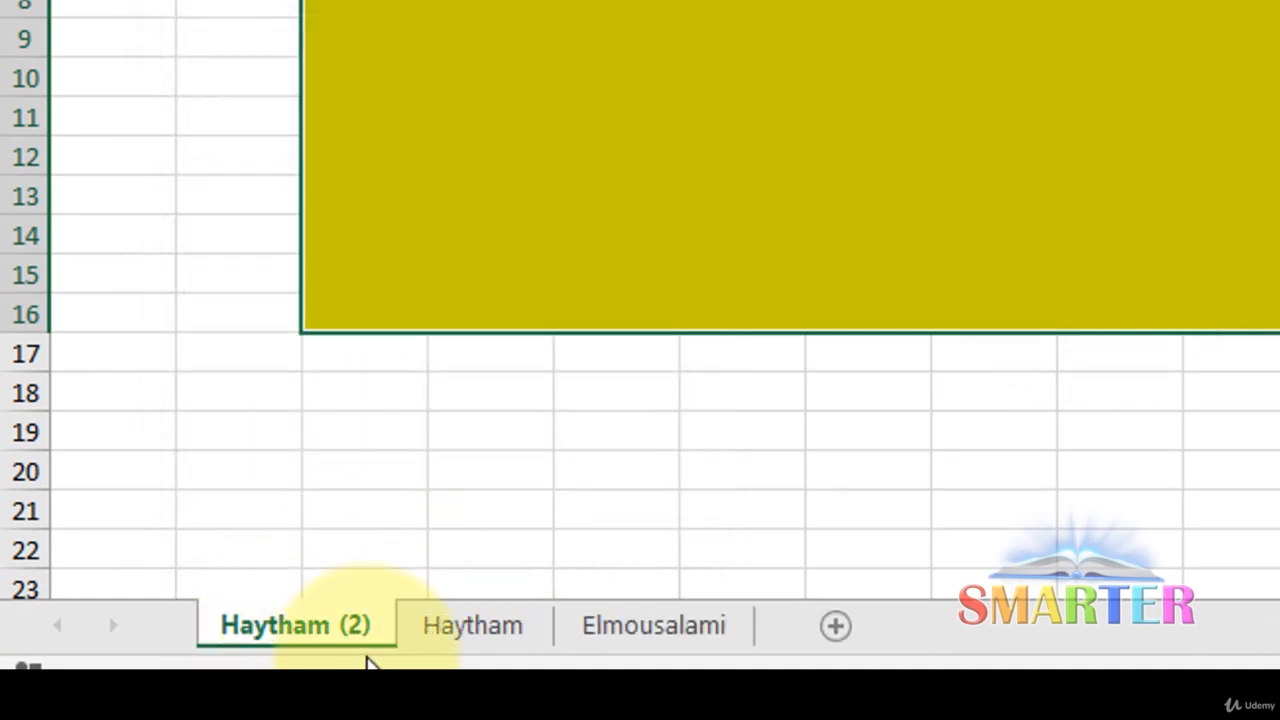
# Switch between the original, copied and surname sheets to compare them
pyautogui.click(472, 630)
pyautogui.click(328, 638)
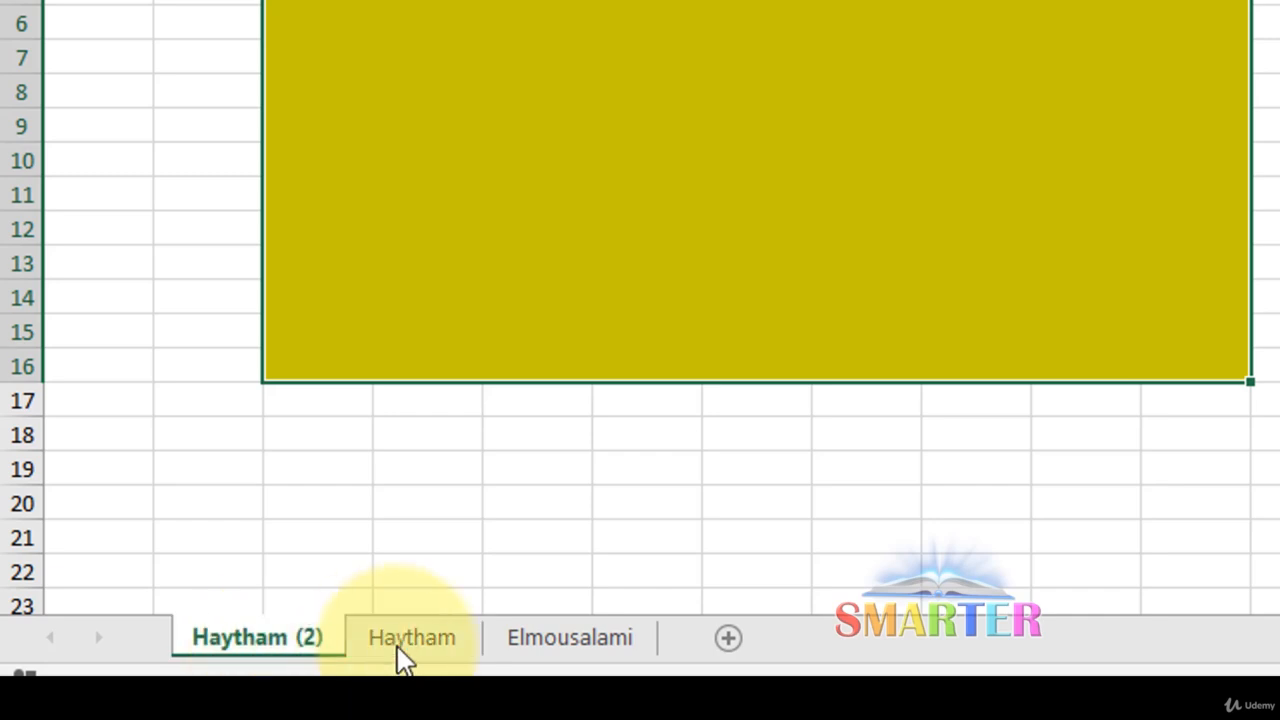
pyautogui.click(402, 655)
pyautogui.click(605, 645)
pyautogui.click(437, 640)
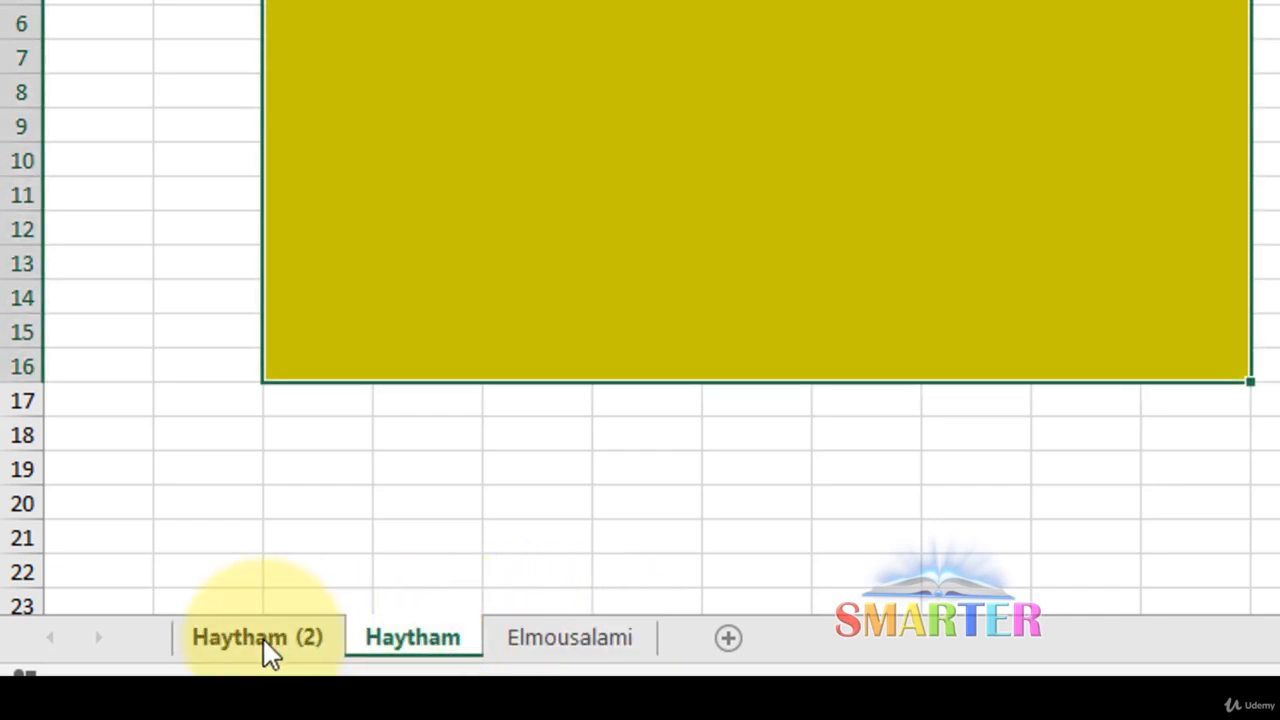
pyautogui.click(263, 645)
pyautogui.click(412, 645)
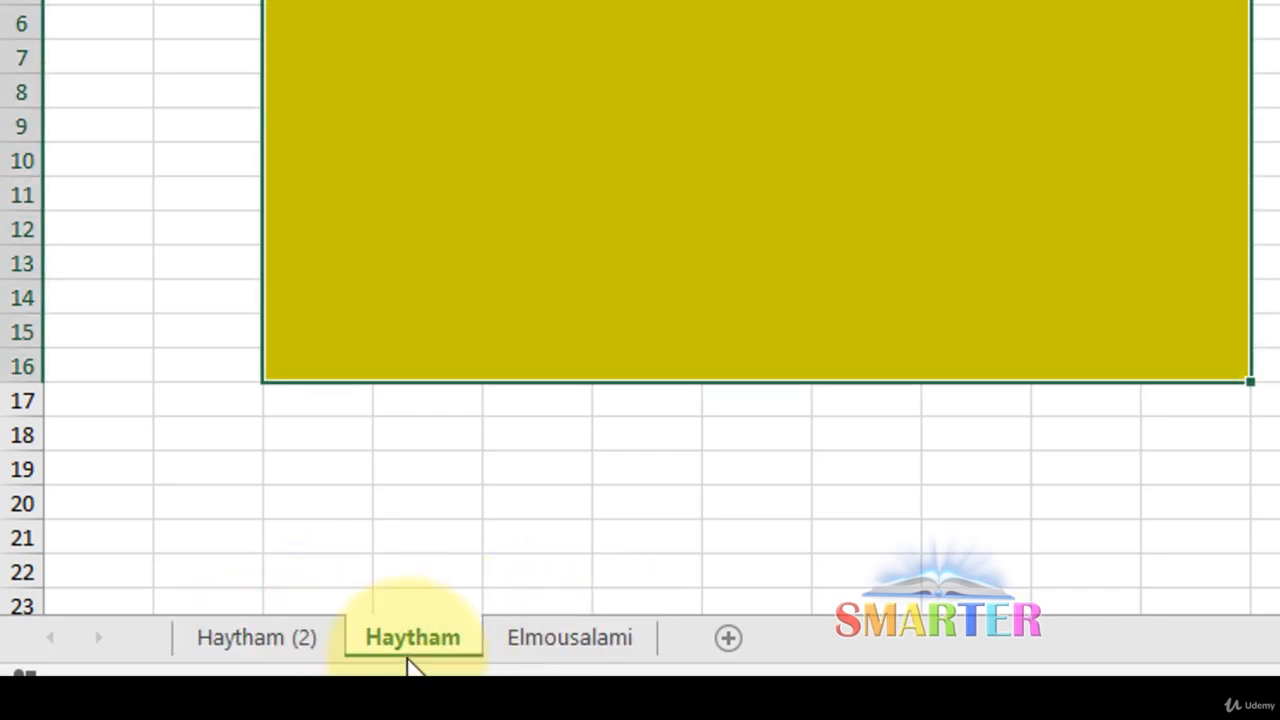
pyautogui.click(305, 638)
# Rename the duplicated sheet to the first name followed by 'Copy'
pyautogui.doubleClick(305, 638)
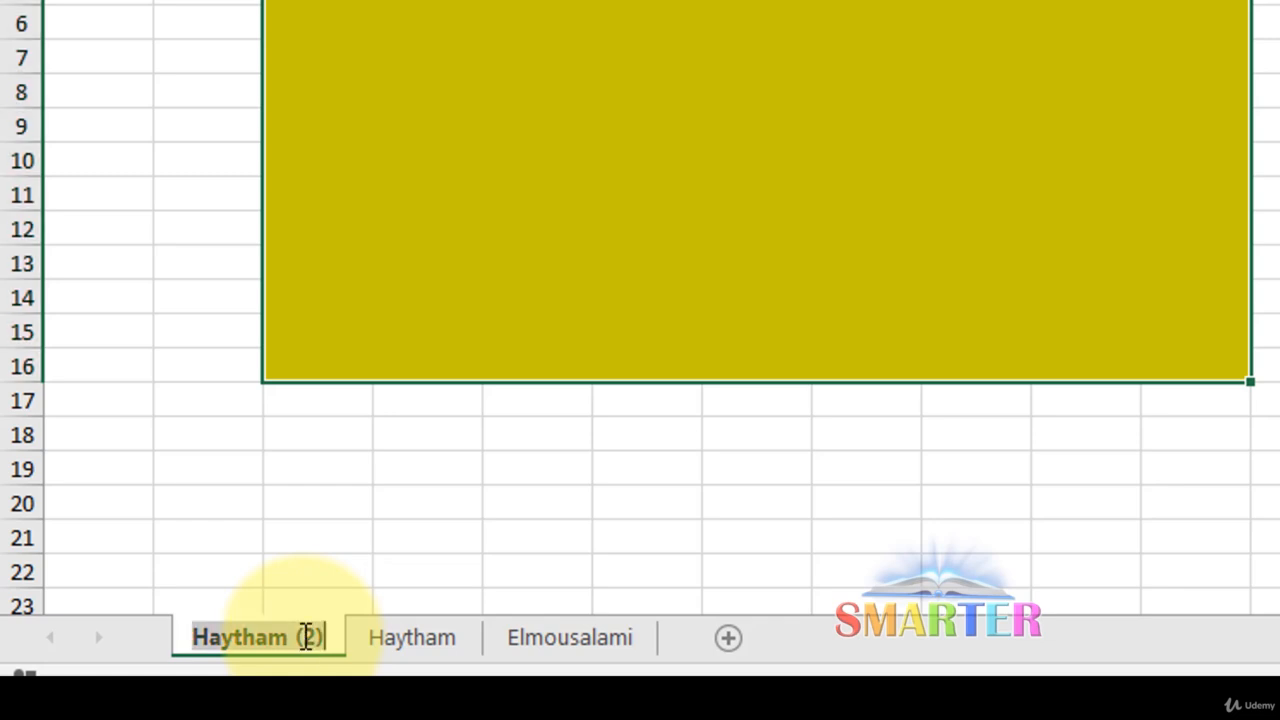
pyautogui.click(320, 637)
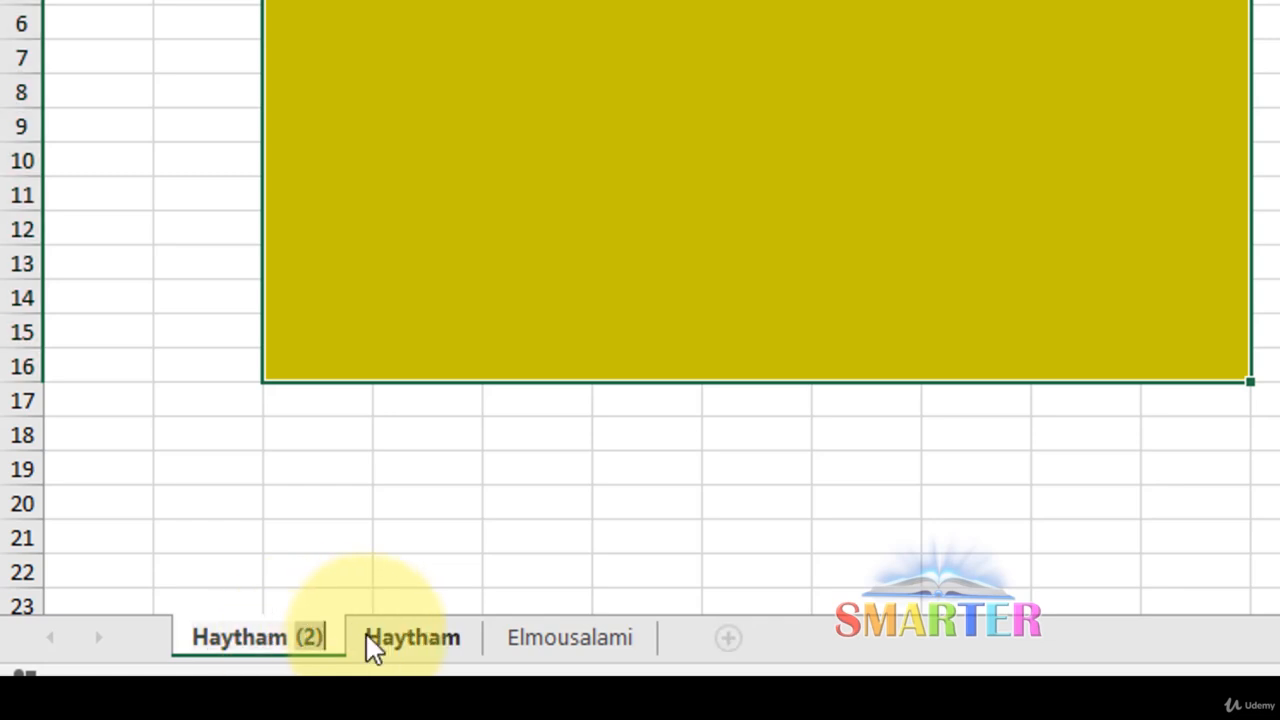
pyautogui.press('BackSpace')
pyautogui.press('BackSpace')
pyautogui.press('BackSpace')
pyautogui.write('Copy')
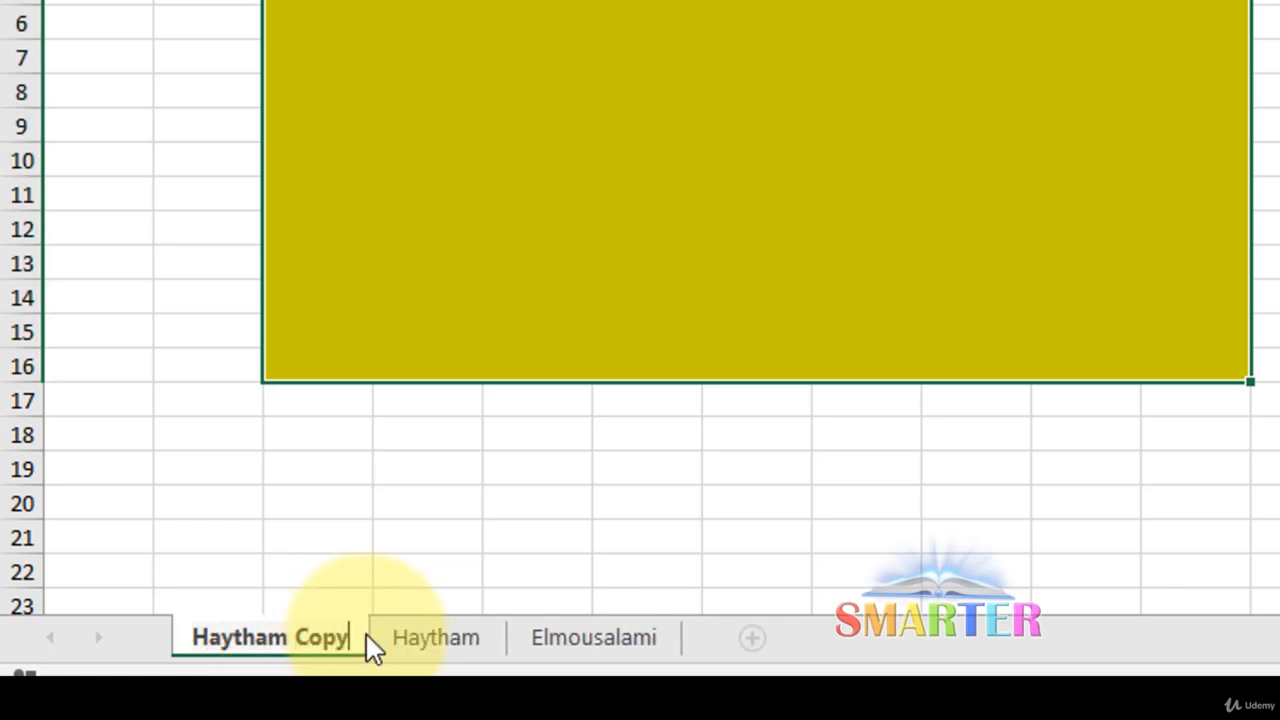
pyautogui.press('Return')
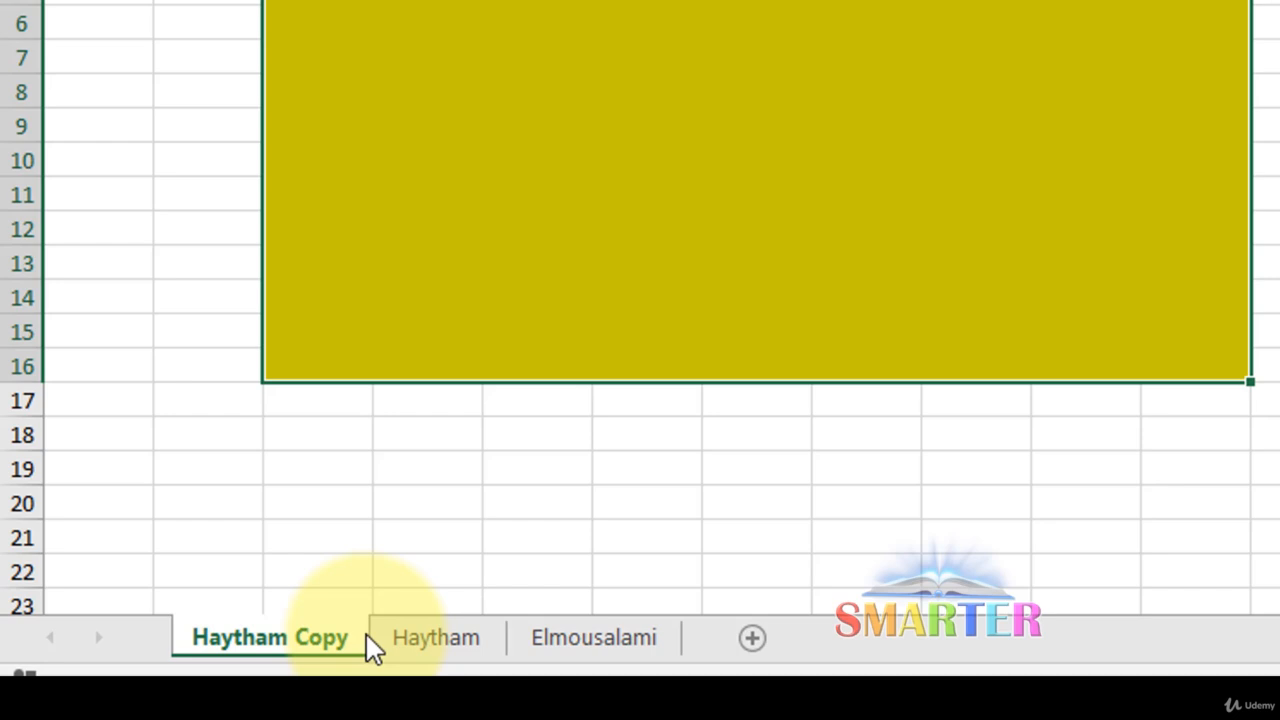
# Move the Copy sheet into the SMARTER Excel.xlsx workbook via Move or Copy
pyautogui.rightClick(316, 634)
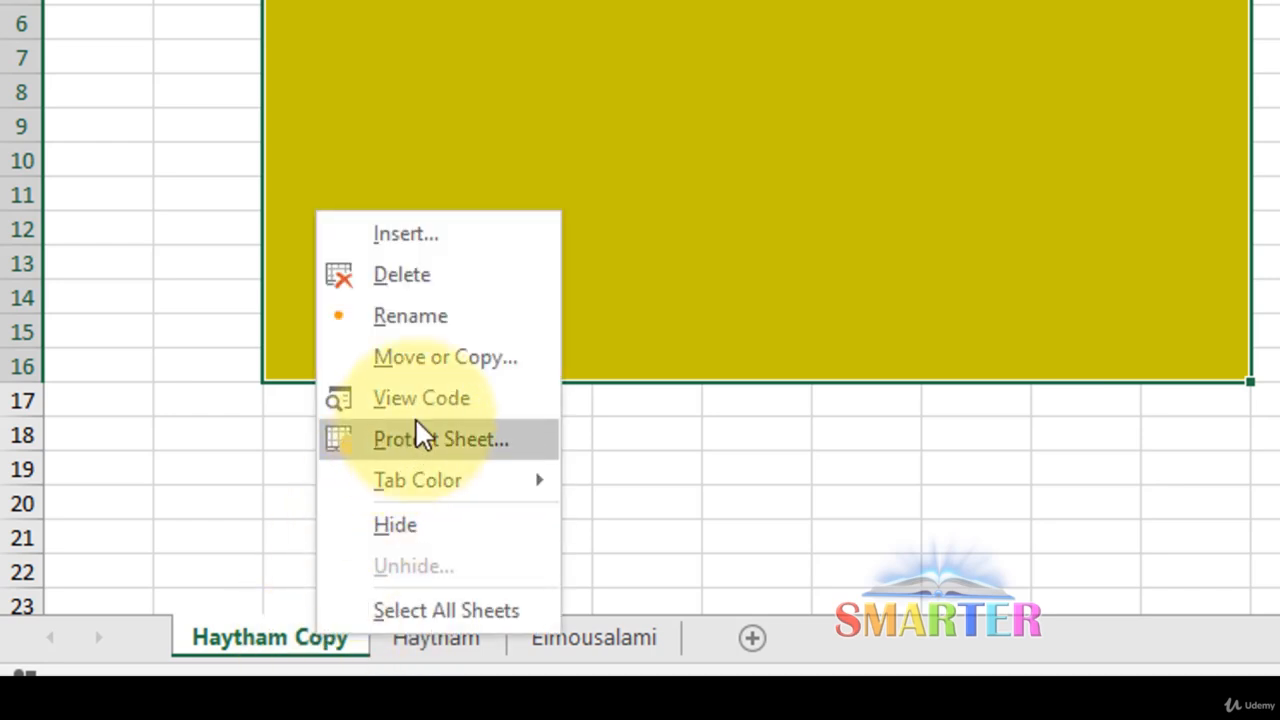
pyautogui.click(438, 363)
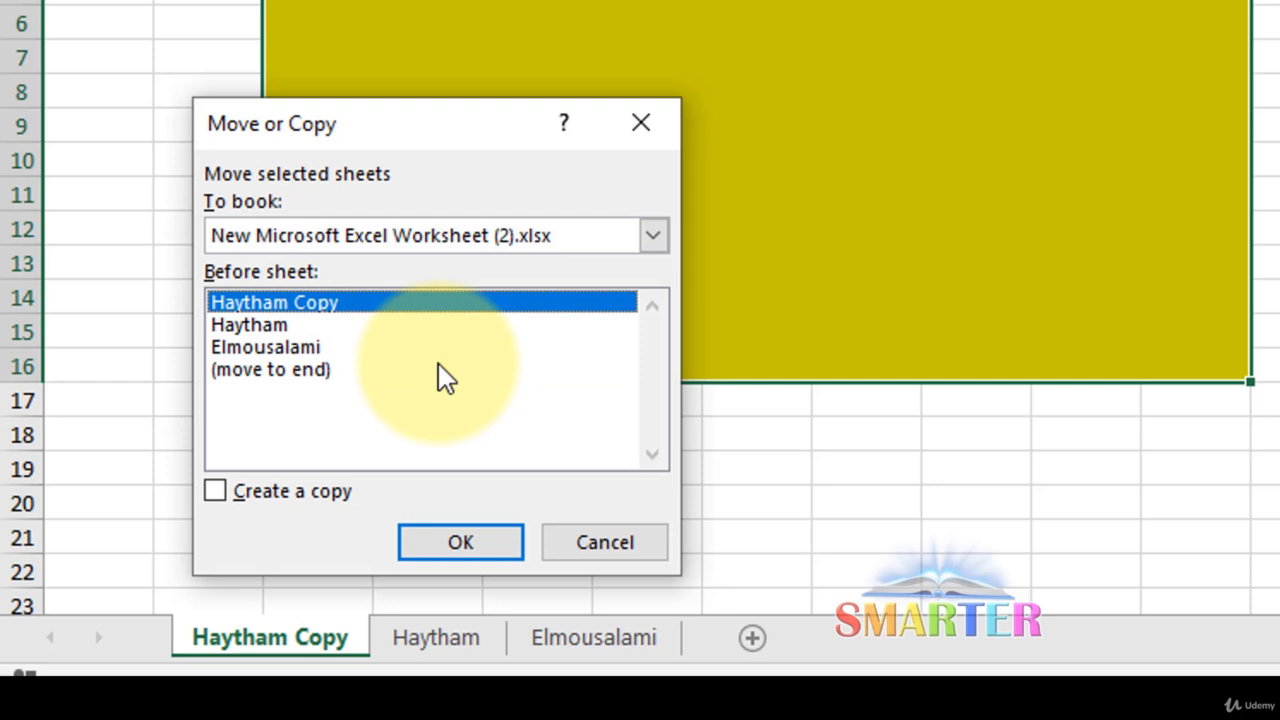
pyautogui.click(652, 236)
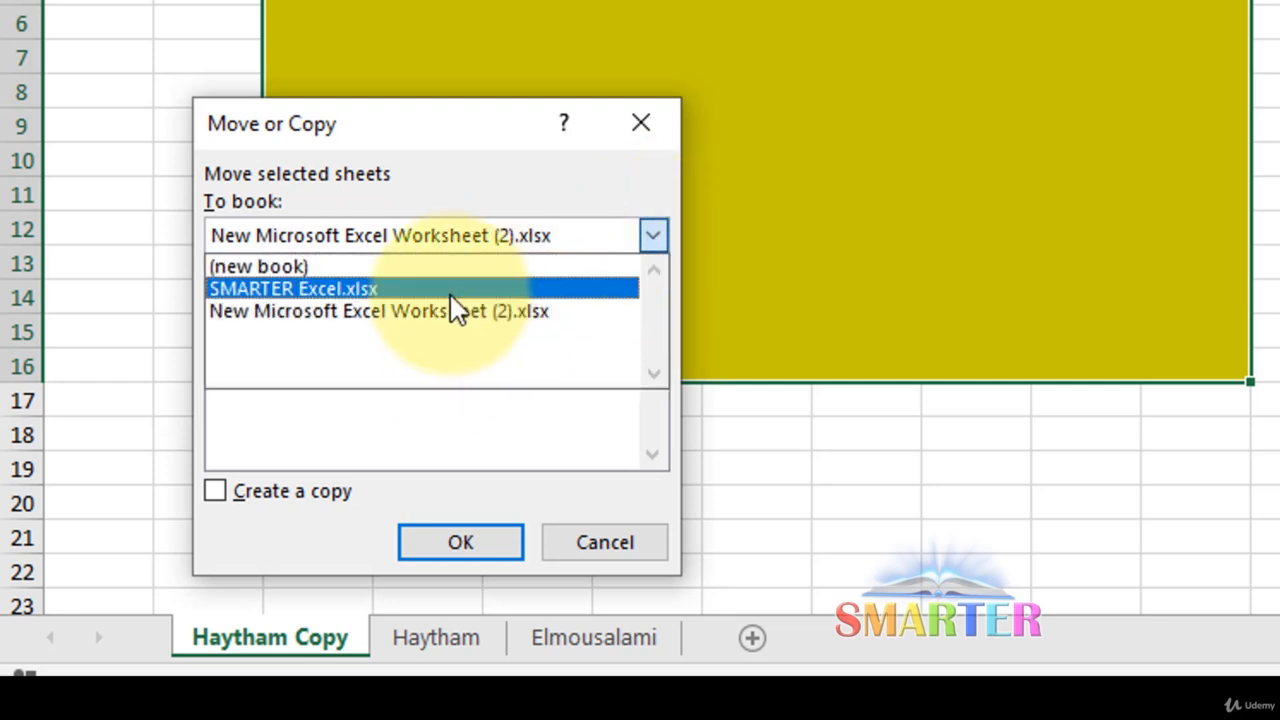
pyautogui.click(447, 374)
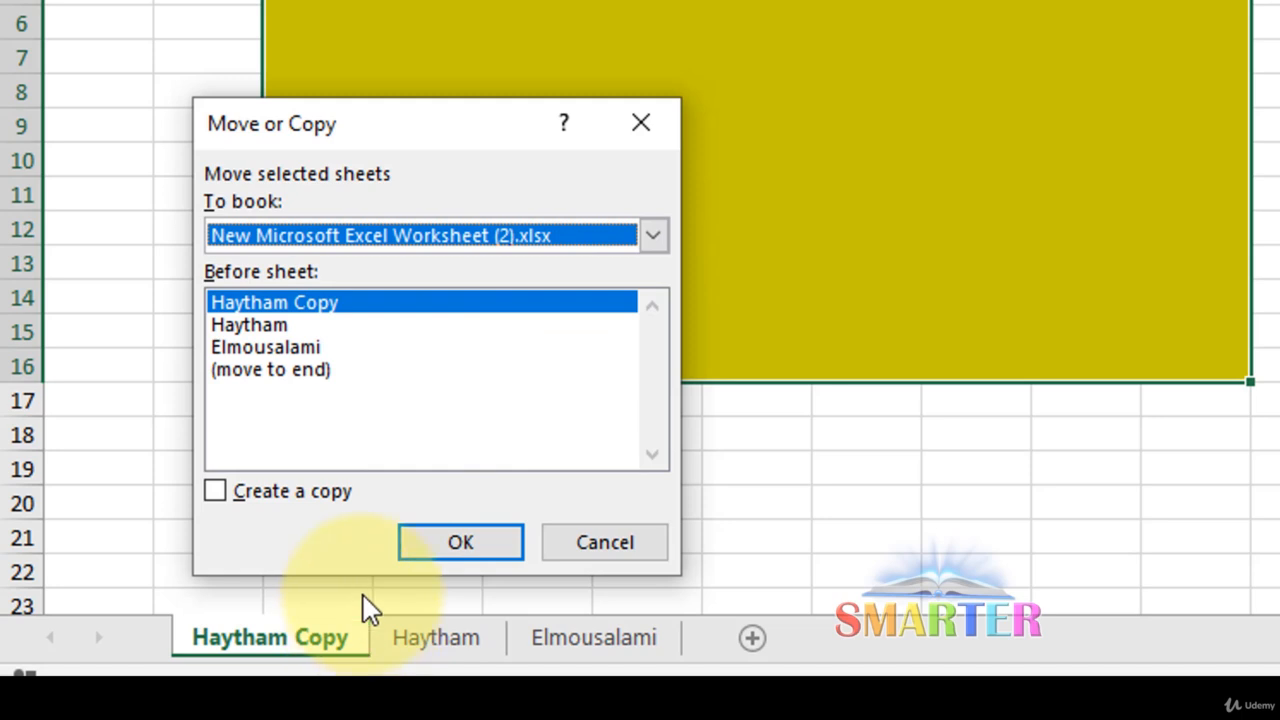
pyautogui.click(531, 243)
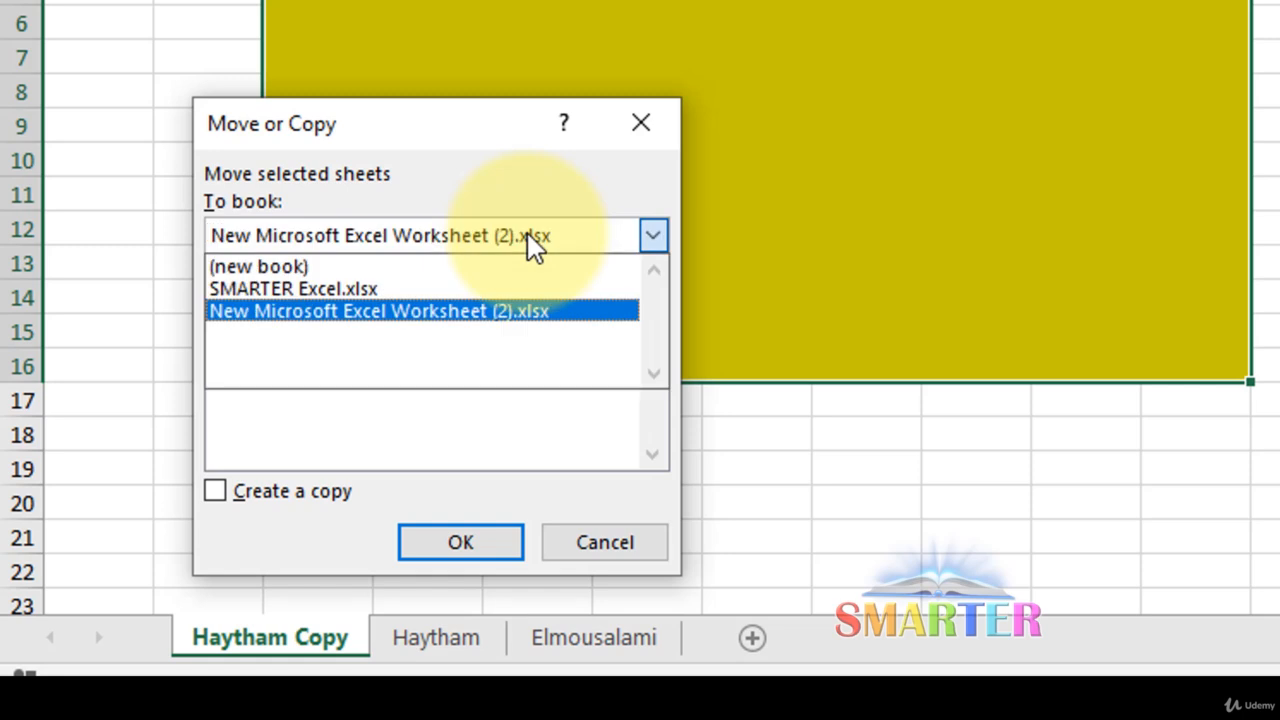
pyautogui.click(374, 290)
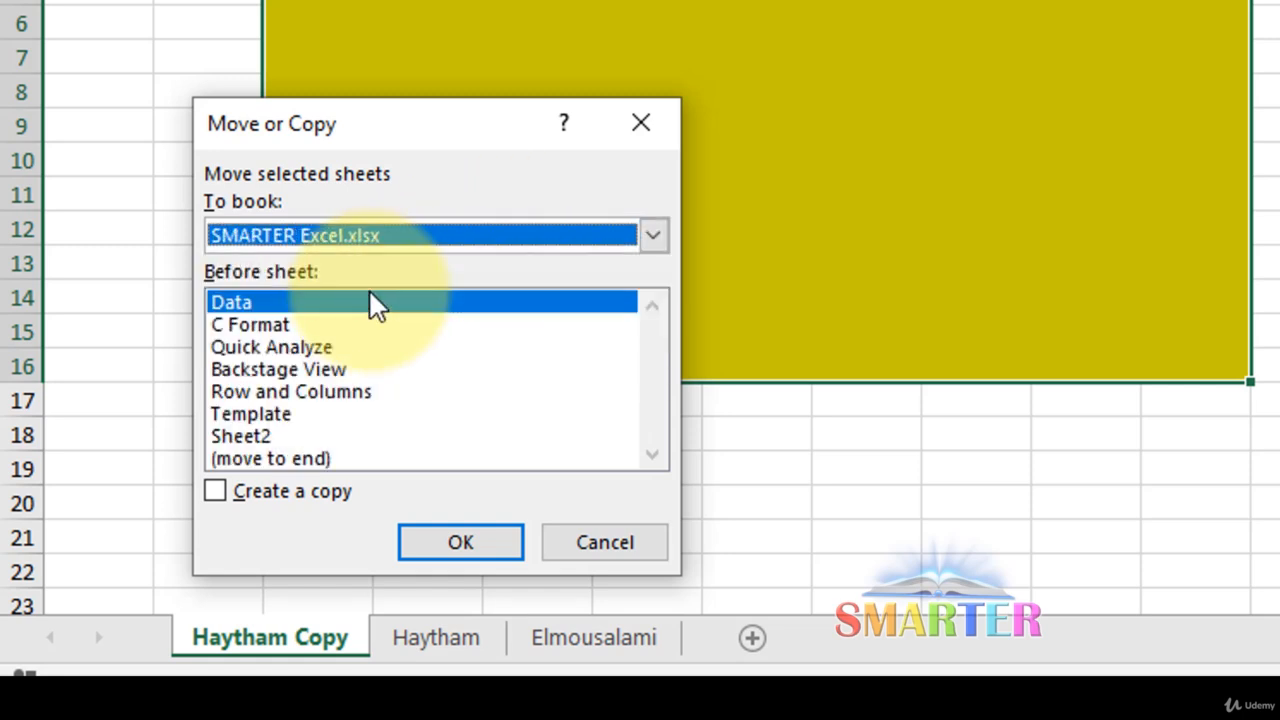
pyautogui.click(458, 544)
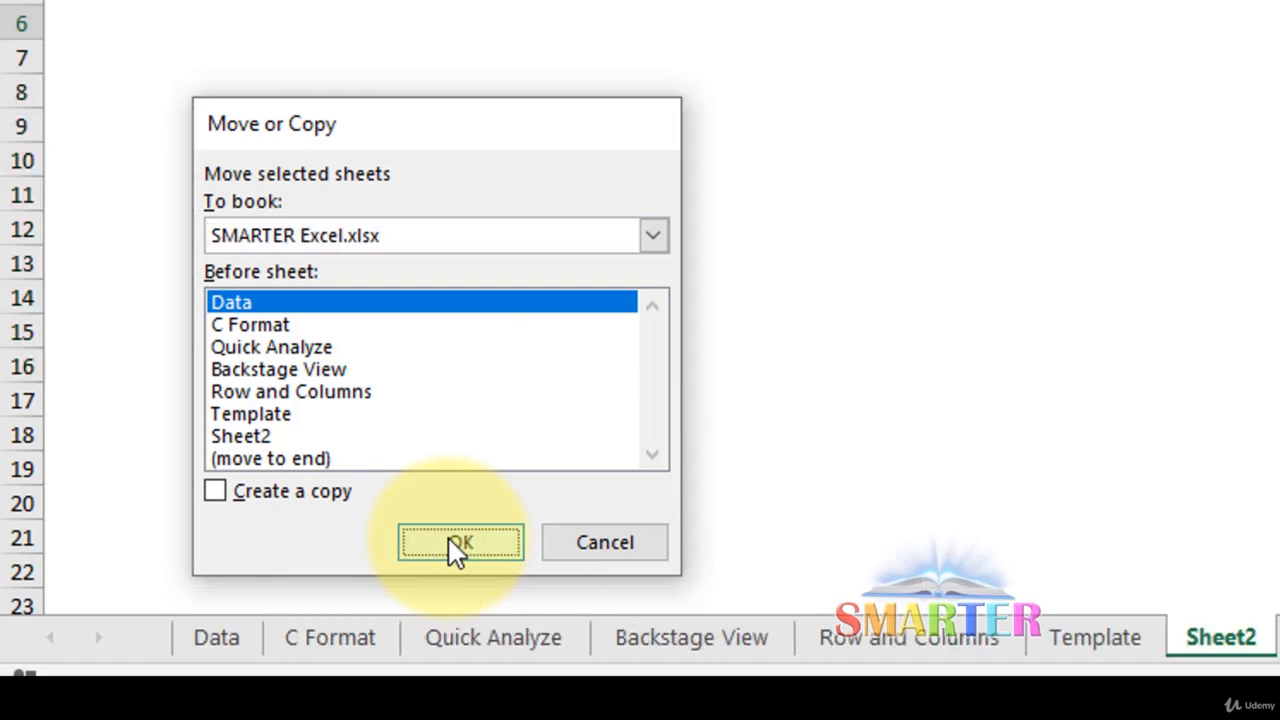
# Place the moved sheet after Sheet2 and switch back to the two-sheet workbook
pyautogui.moveTo(252, 636); pyautogui.dragTo(862, 662)
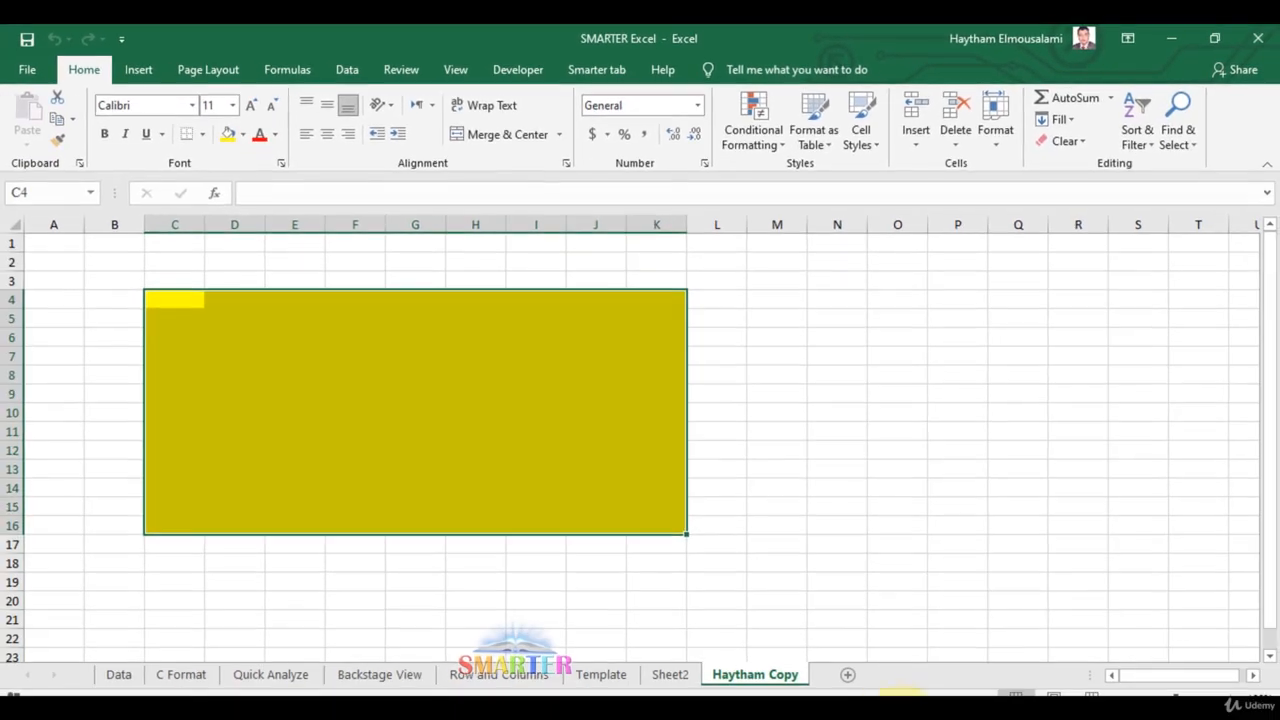
pyautogui.click(753, 664)
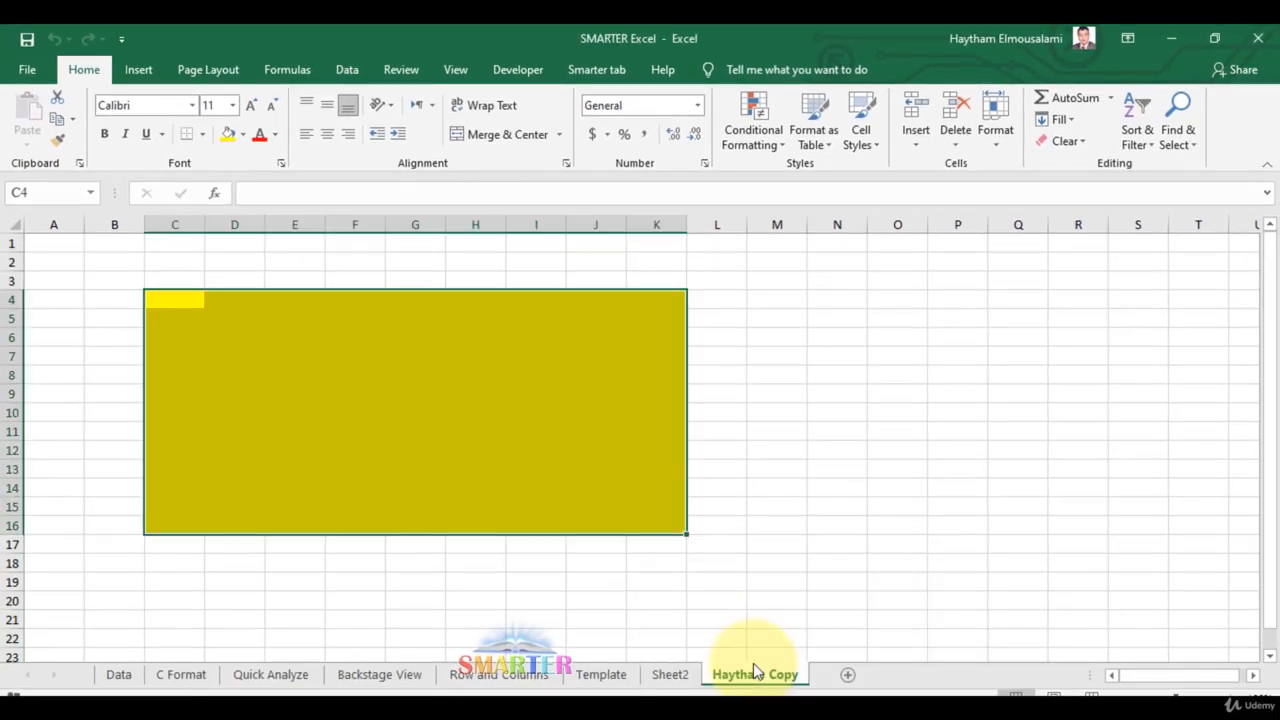
pyautogui.click(751, 662)
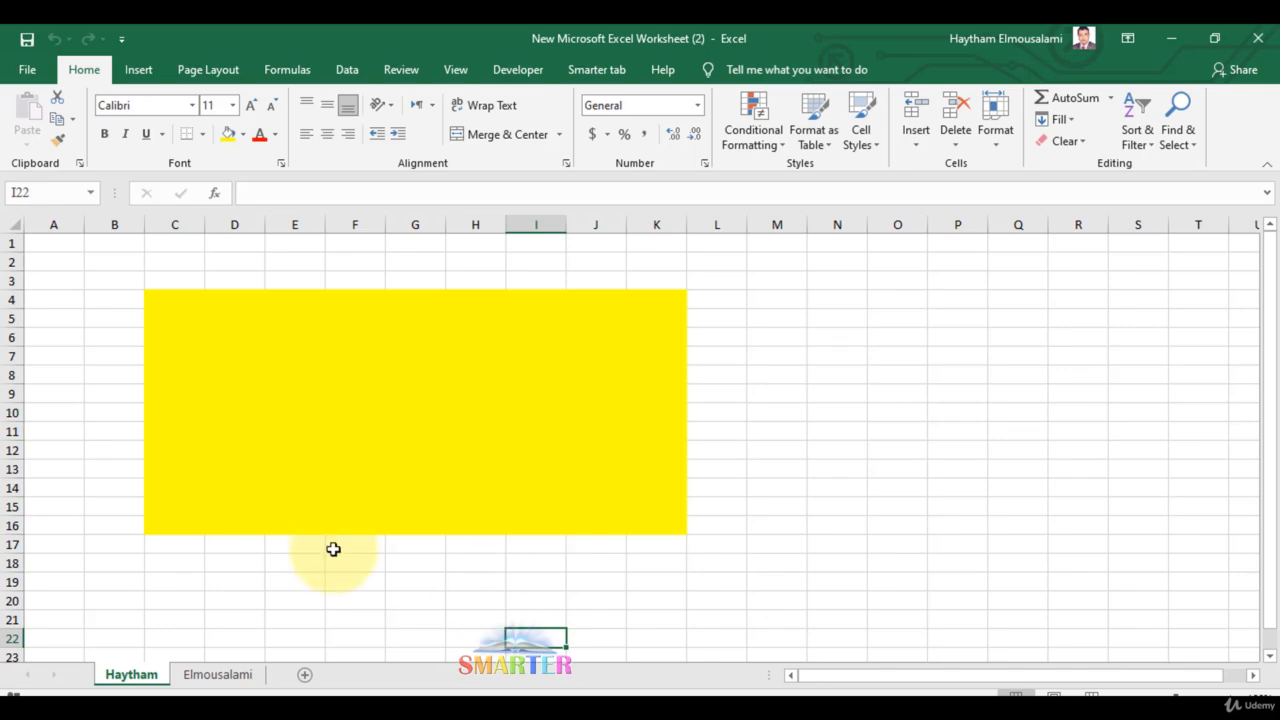
# Copy the yellow first-name sheet into SMARTER Excel.xlsx, keeping the original in place
pyautogui.rightClick(144, 676)
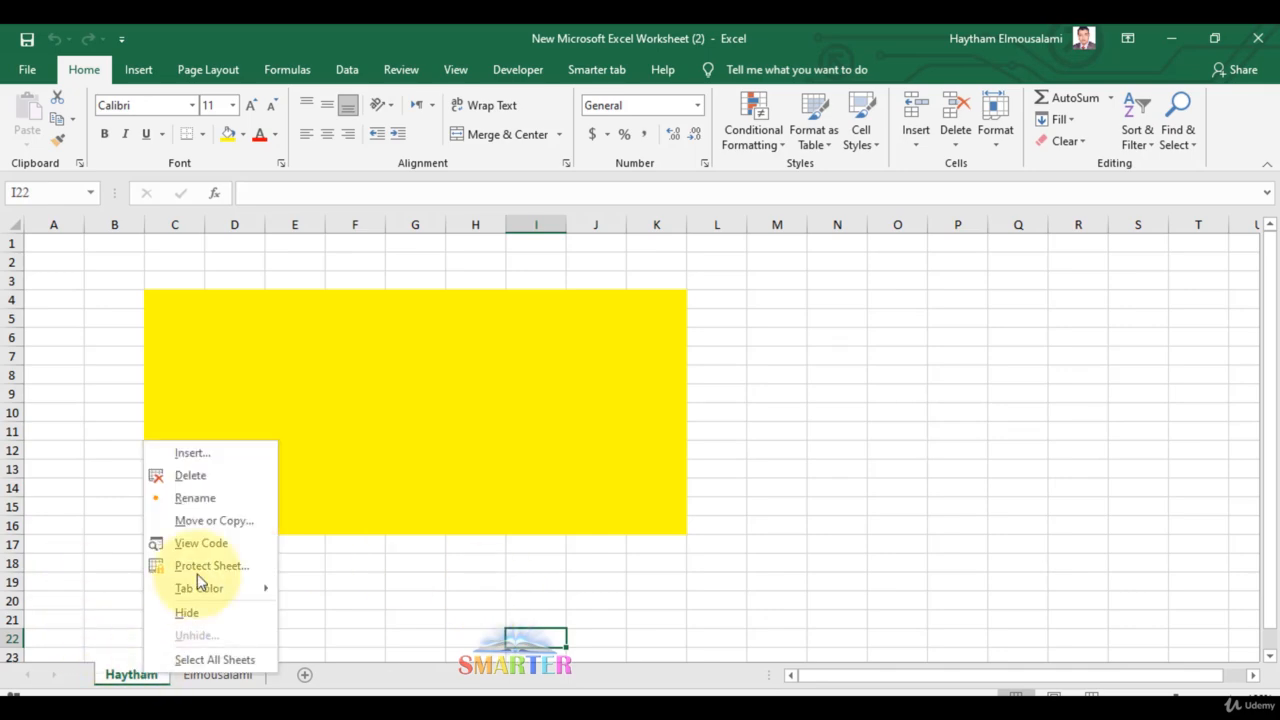
pyautogui.click(213, 521)
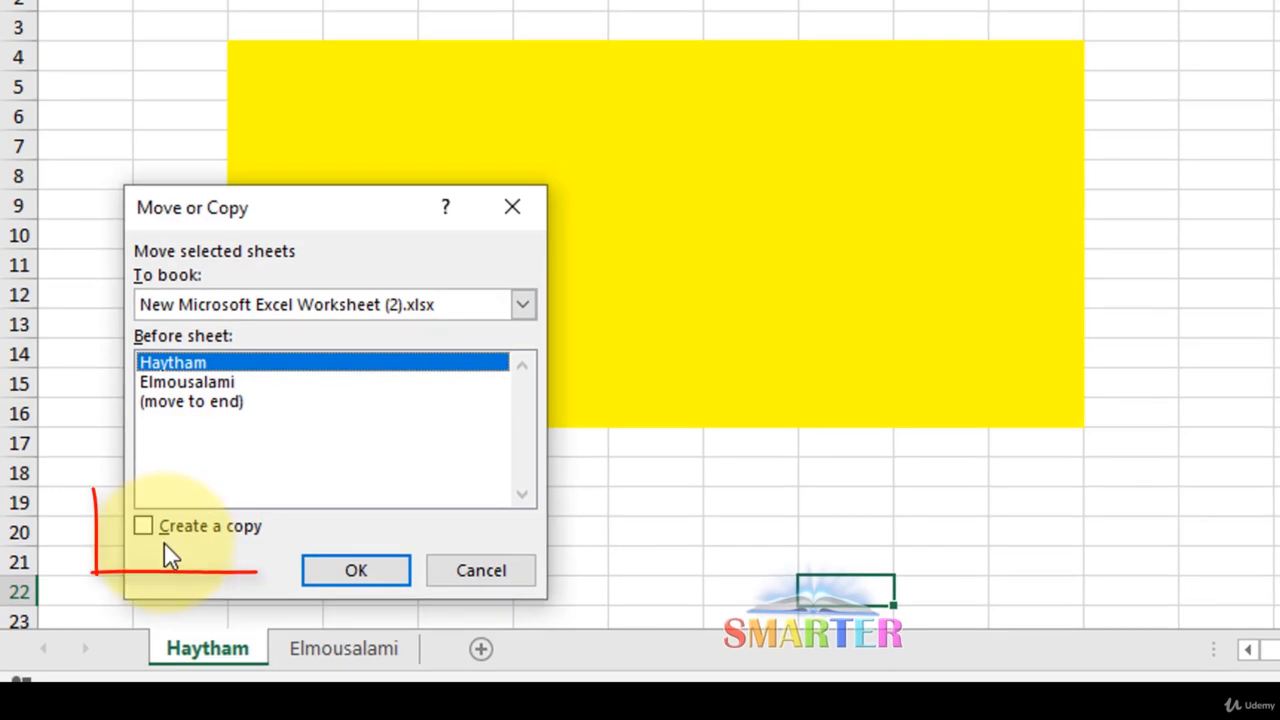
pyautogui.click(177, 532)
pyautogui.click(380, 316)
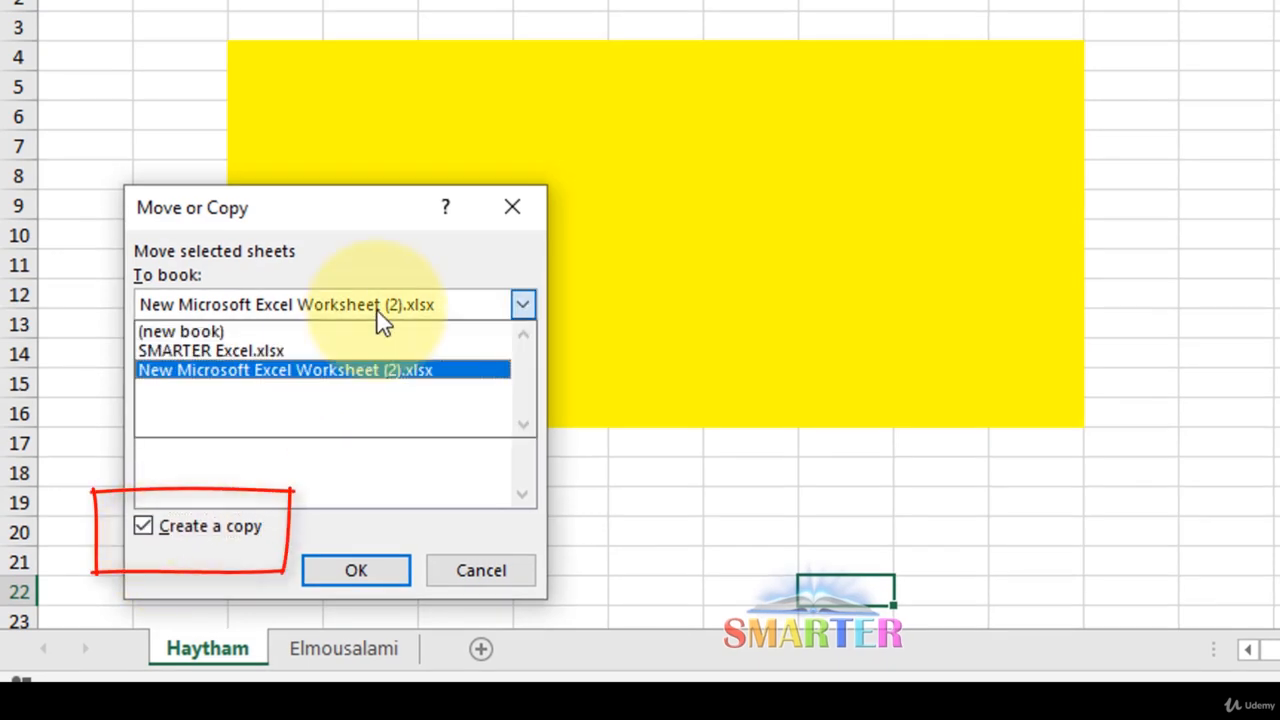
pyautogui.click(232, 352)
pyautogui.click(366, 578)
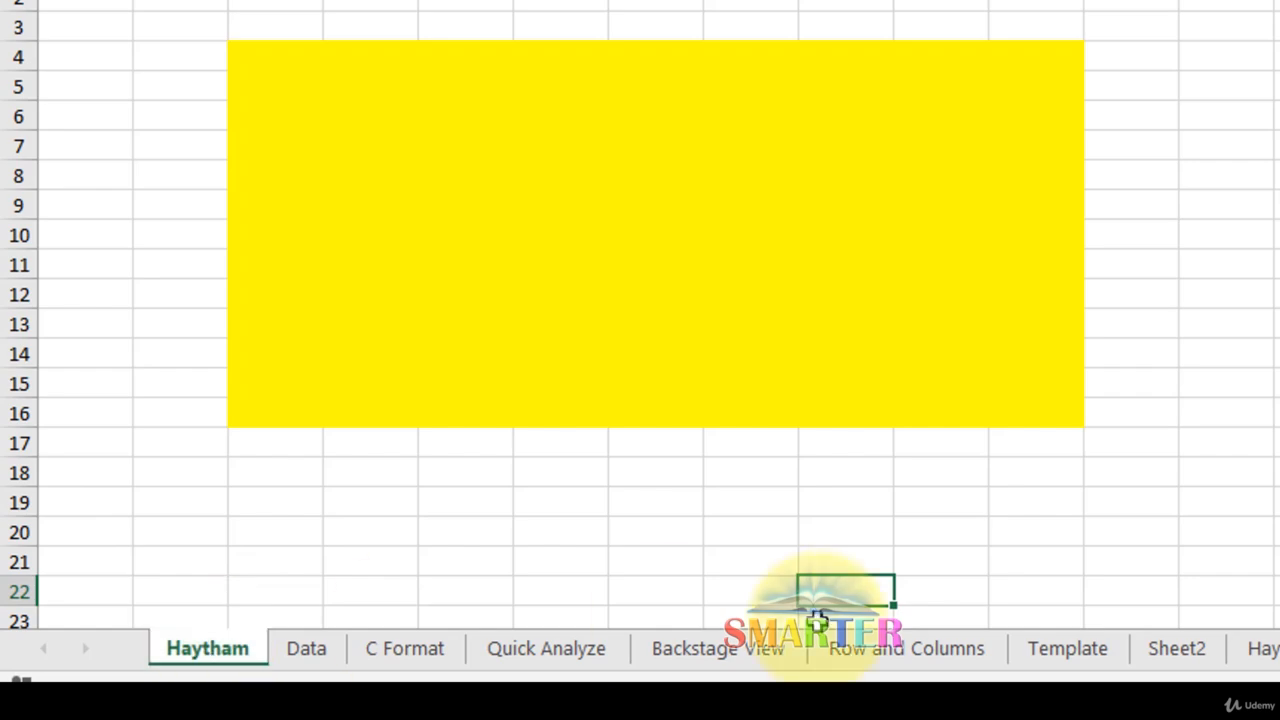
# Switch back to New Microsoft Excel Worksheet (2) and cancel a Move or Copy with Create a copy ticked
pyautogui.moveTo(1248, 663)
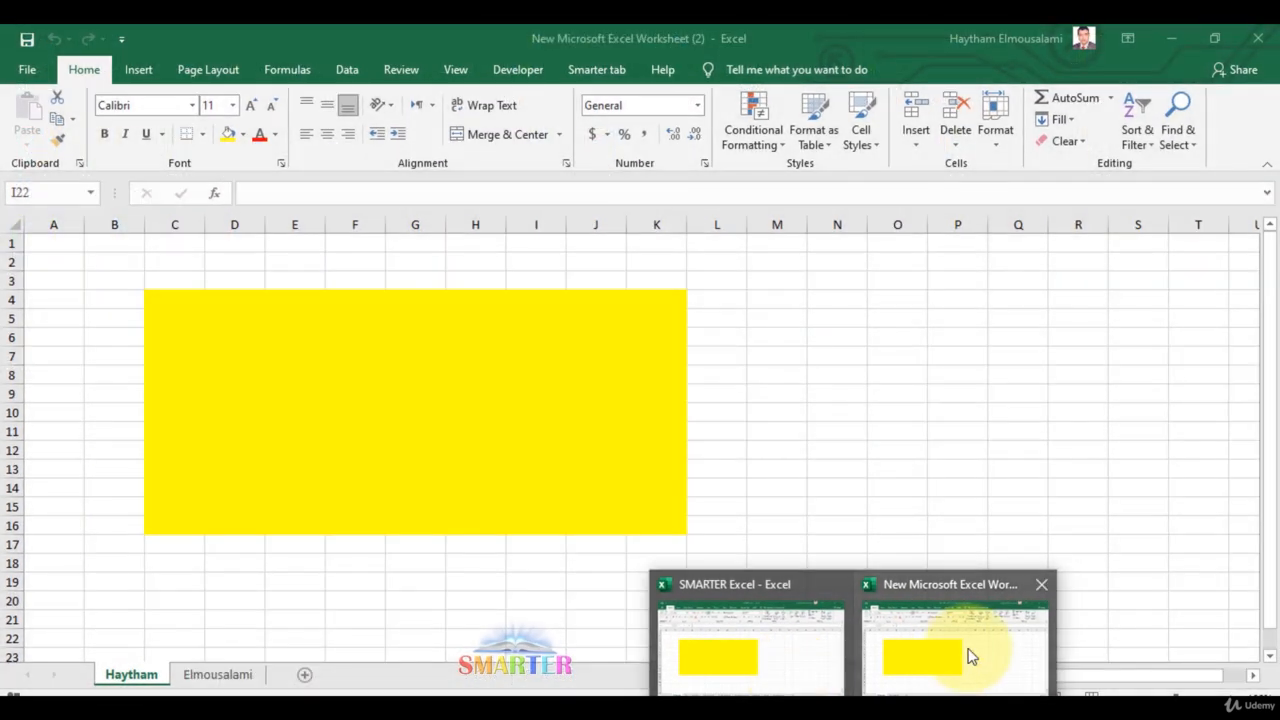
pyautogui.click(964, 655)
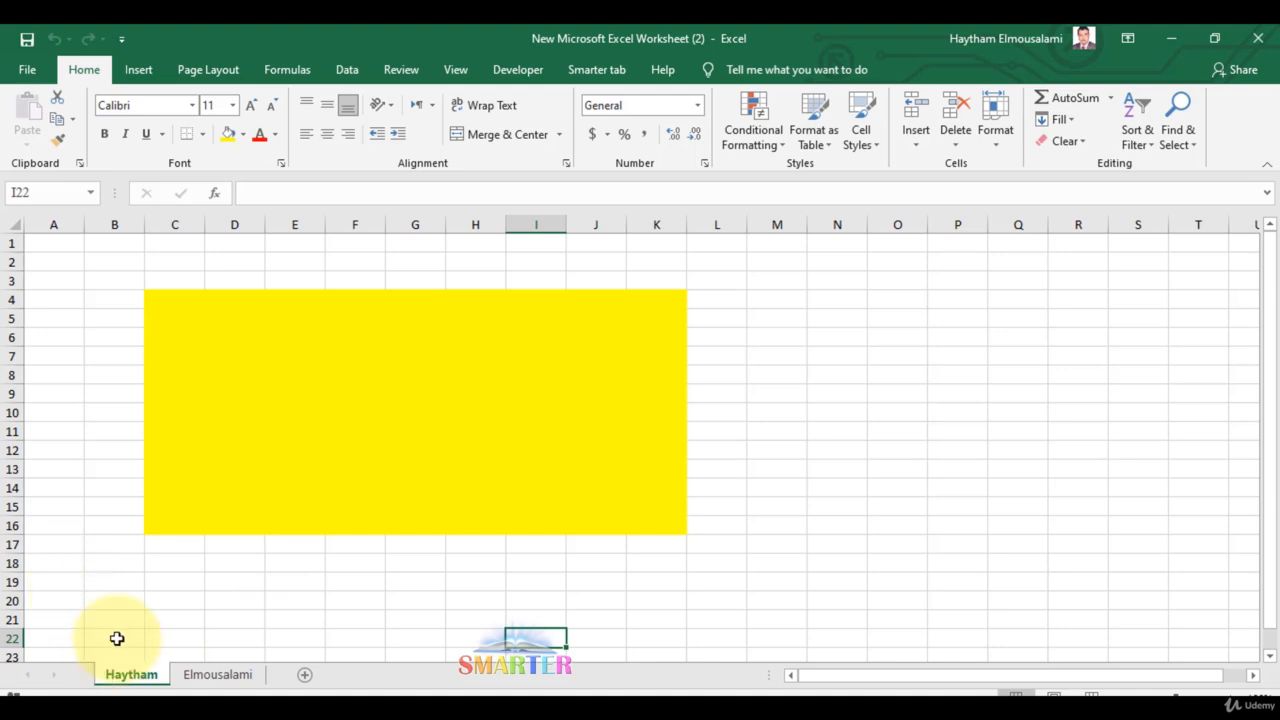
pyautogui.rightClick(133, 674)
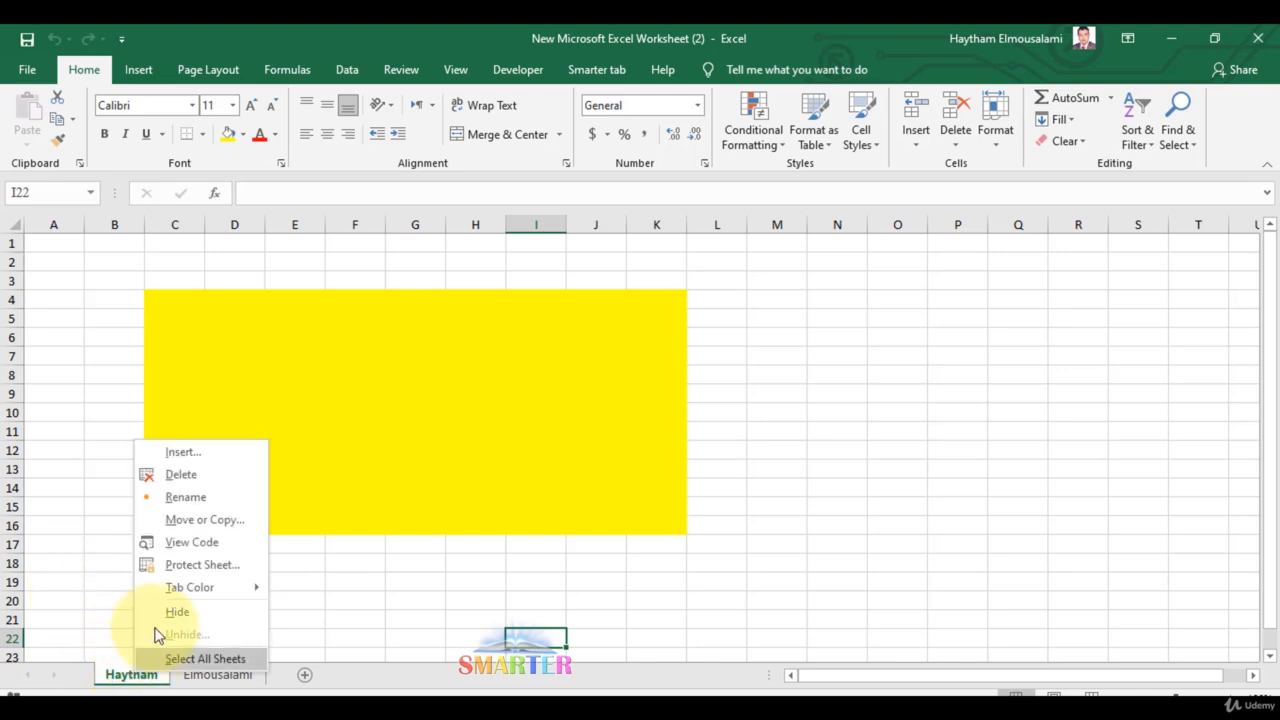
pyautogui.click(191, 520)
pyautogui.click(93, 590)
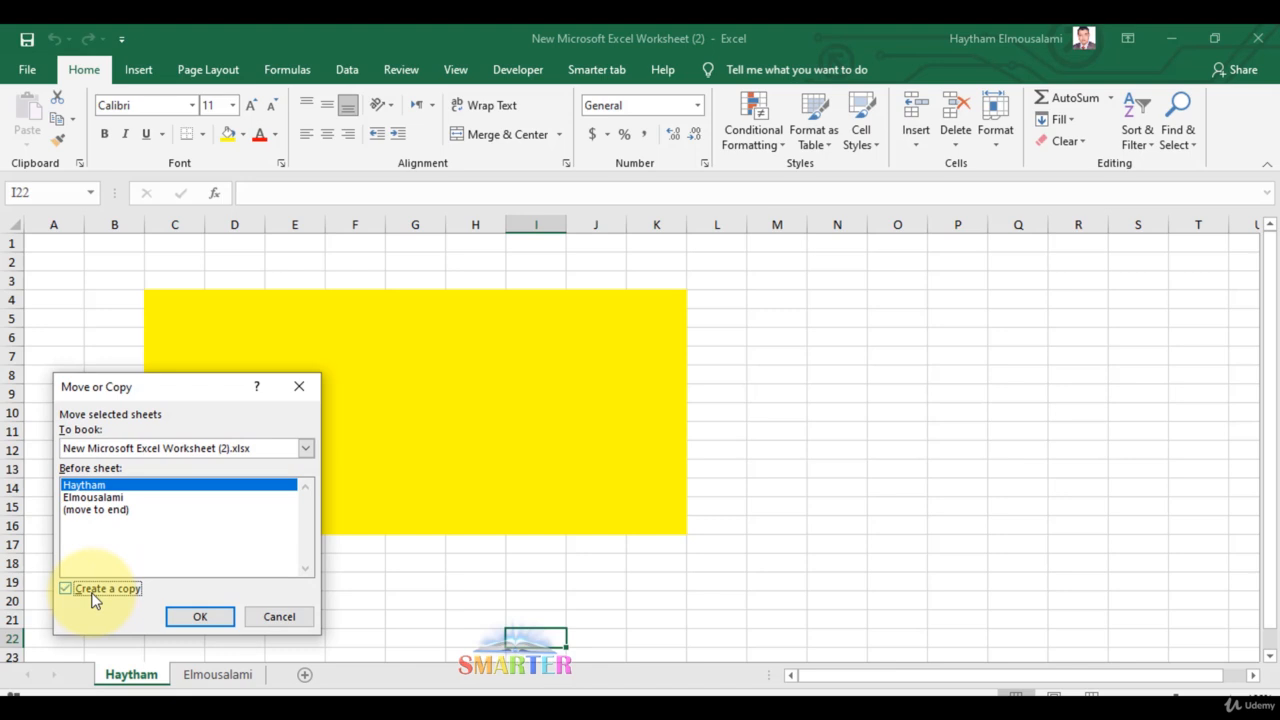
pyautogui.click(93, 594)
pyautogui.click(298, 386)
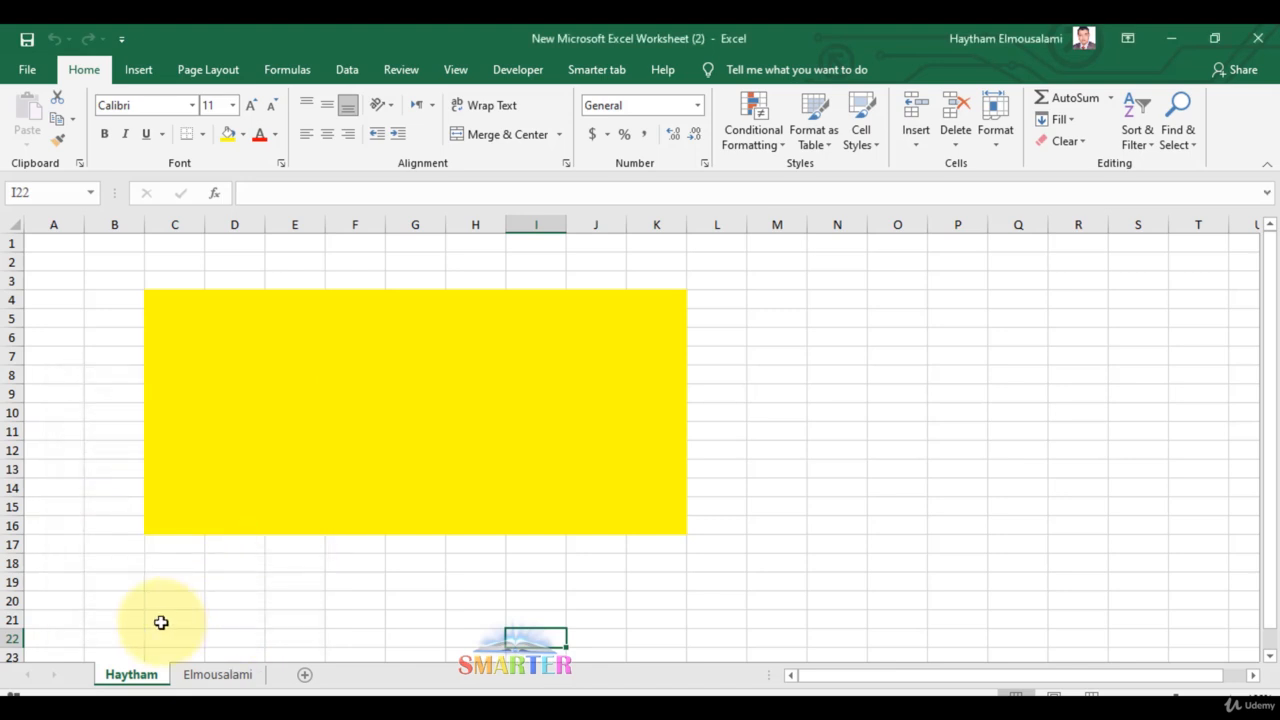
pyautogui.rightClick(152, 680)
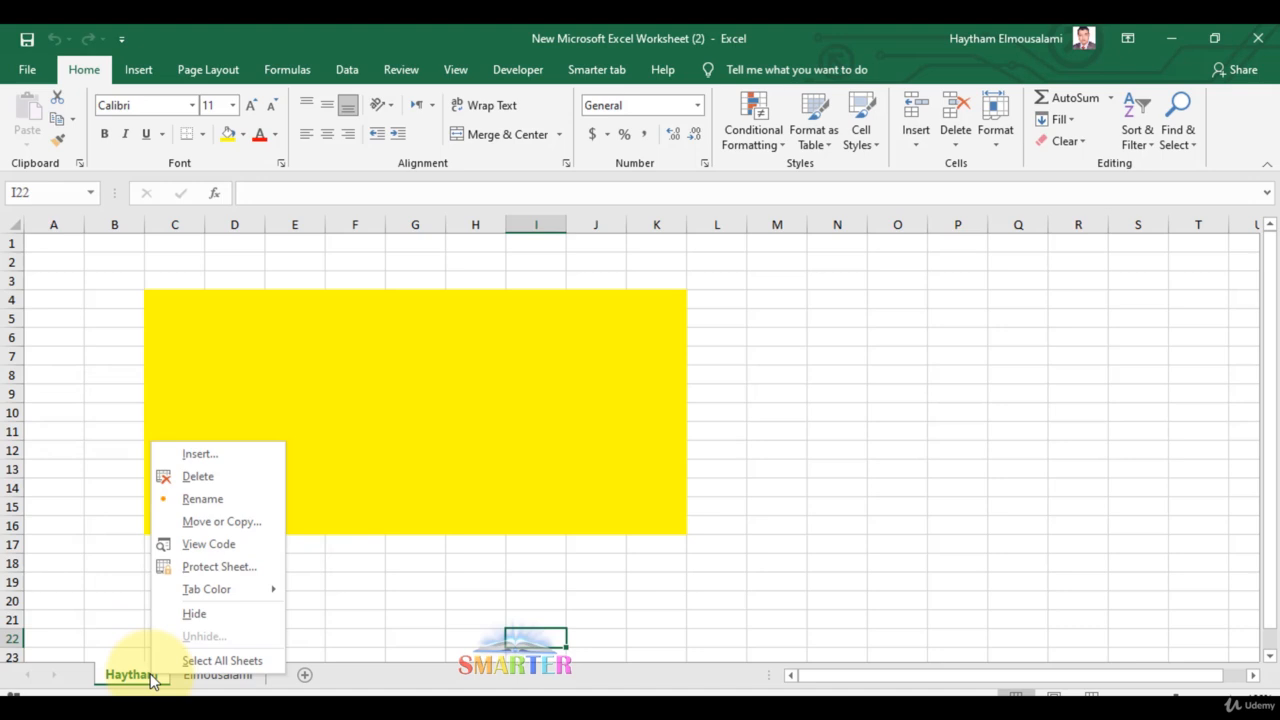
pyautogui.click(224, 544)
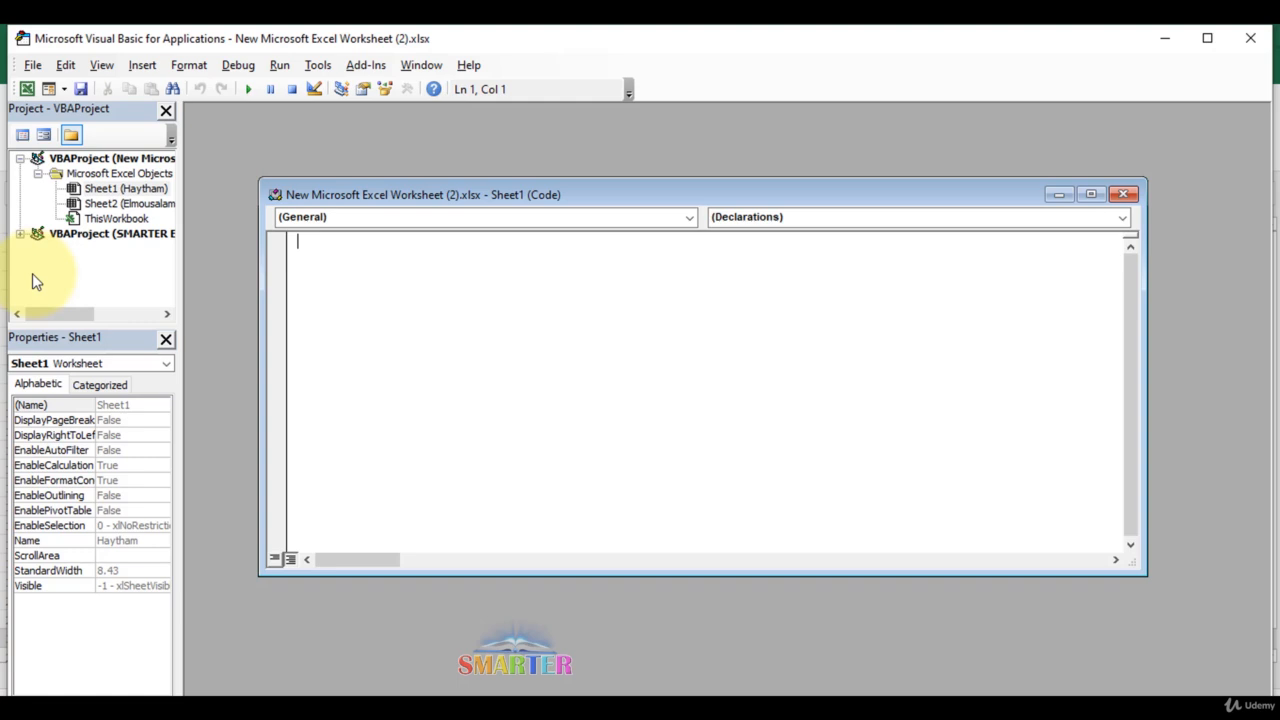
pyautogui.click(1248, 38)
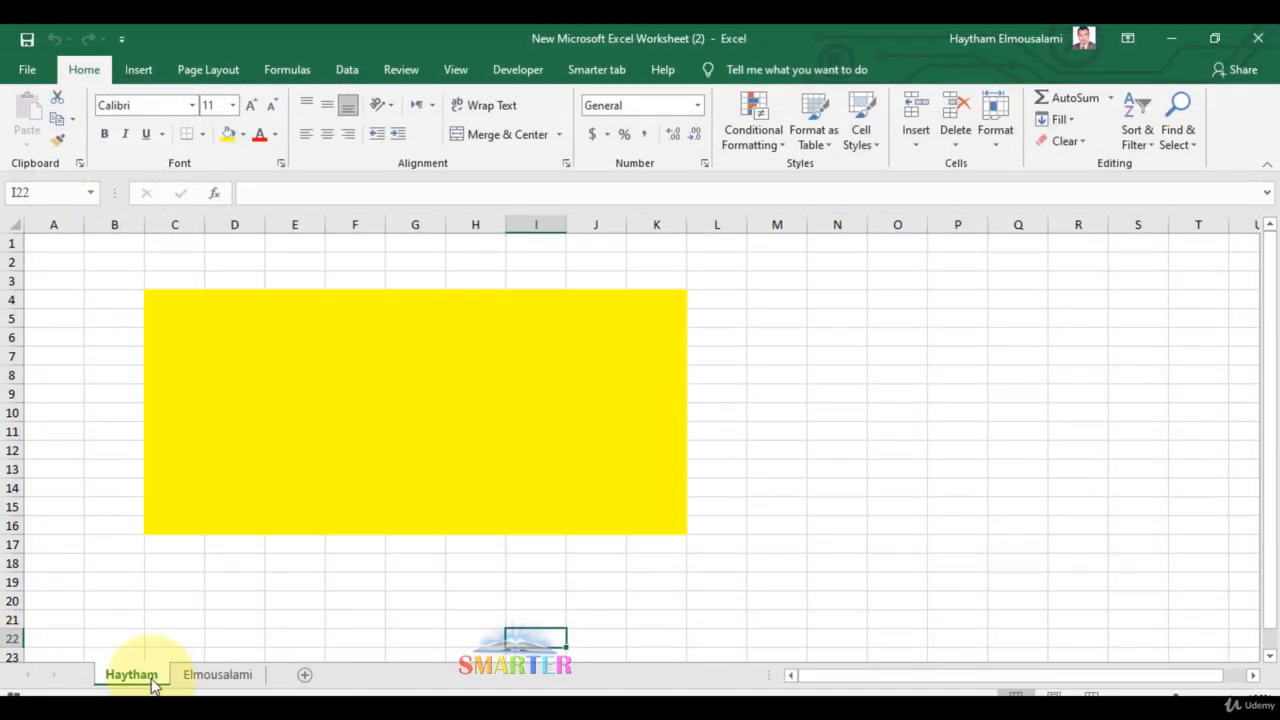
# In SMARTER Excel, reposition the yellow sheet tab near the start and move C Format after Row and Columns
pyautogui.click(853, 714)
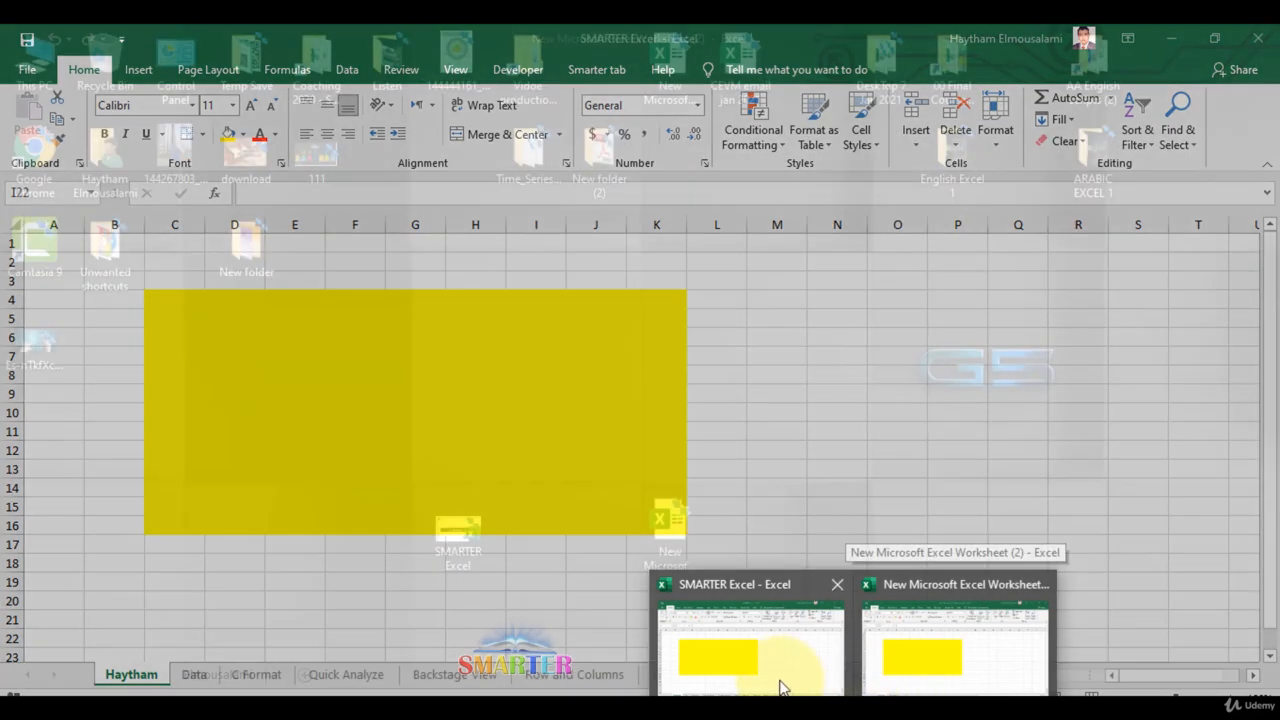
pyautogui.click(780, 683)
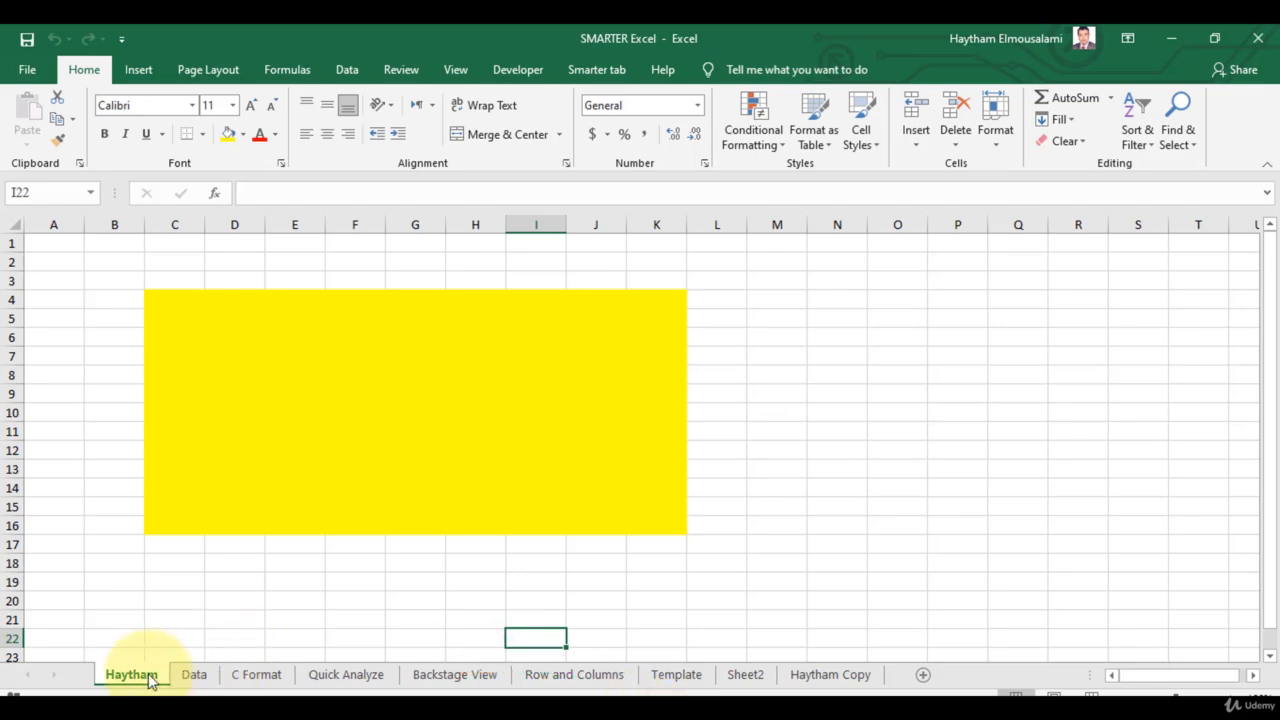
pyautogui.moveTo(150, 680); pyautogui.dragTo(350, 674)
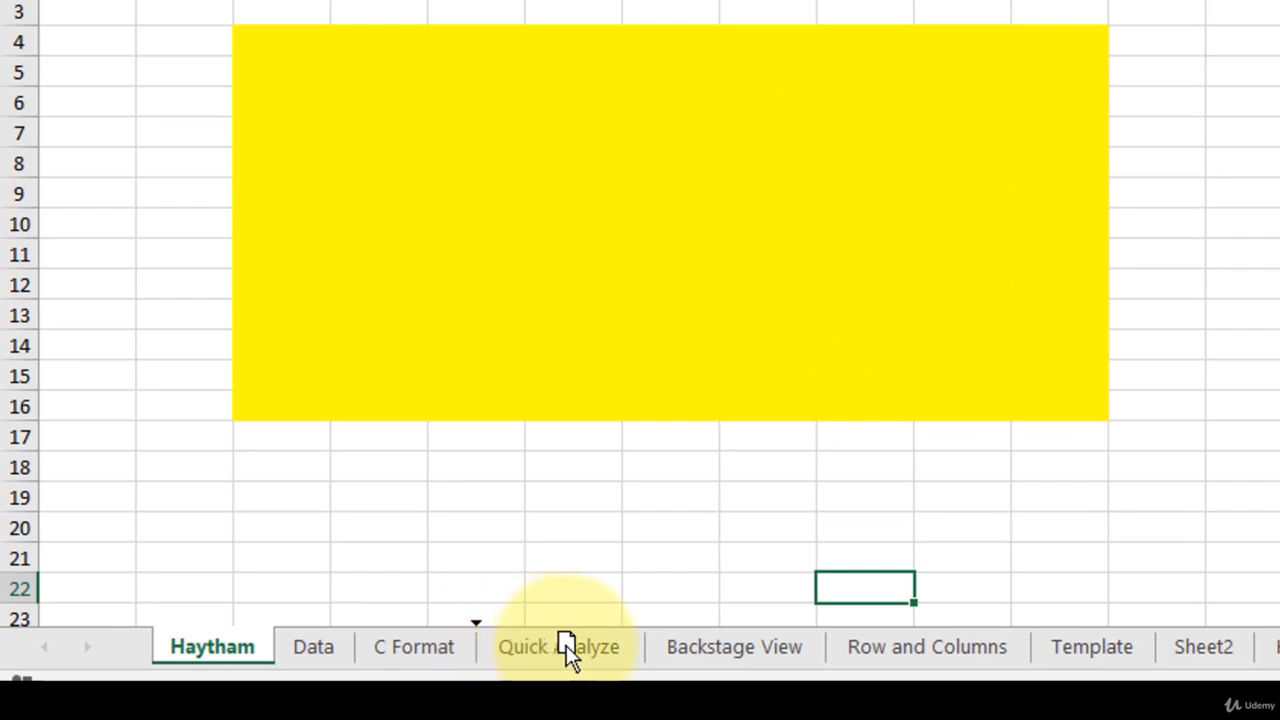
pyautogui.moveTo(566, 645); pyautogui.dragTo(860, 654)
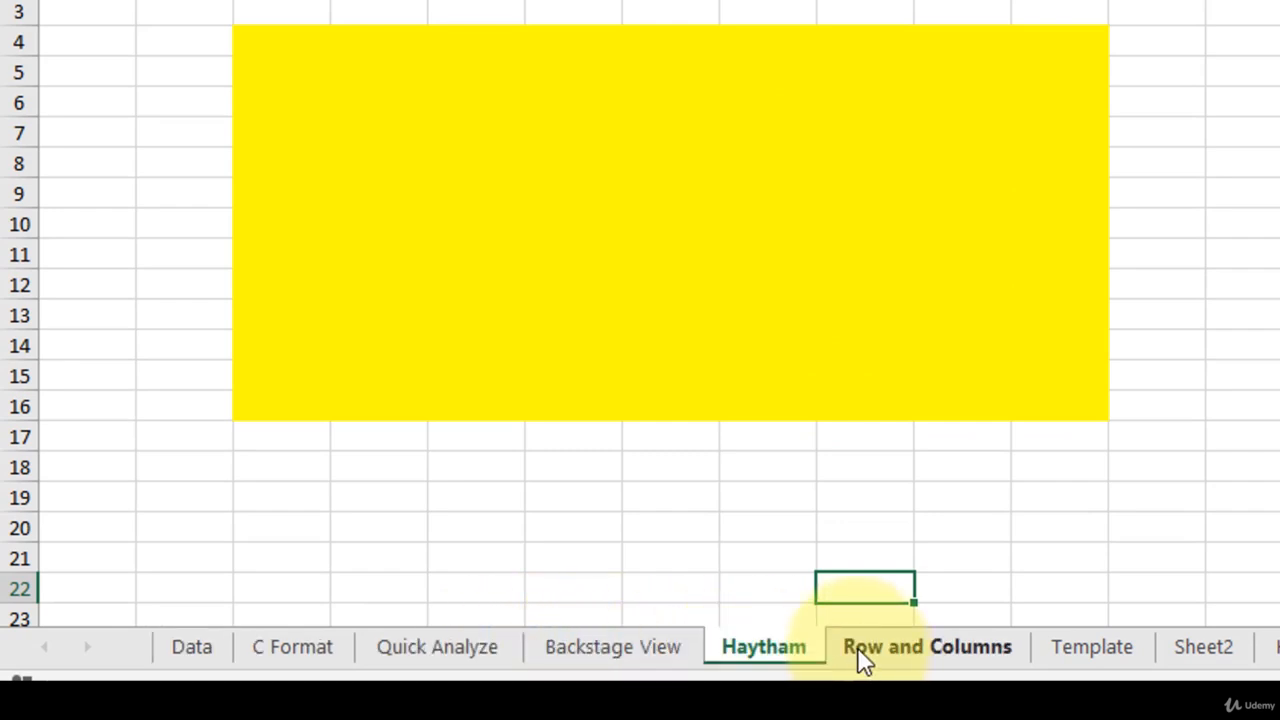
pyautogui.moveTo(745, 655)
pyautogui.mouseDown()
pyautogui.moveTo(1043, 655)
pyautogui.moveTo(1134, 638)
pyautogui.mouseUp()
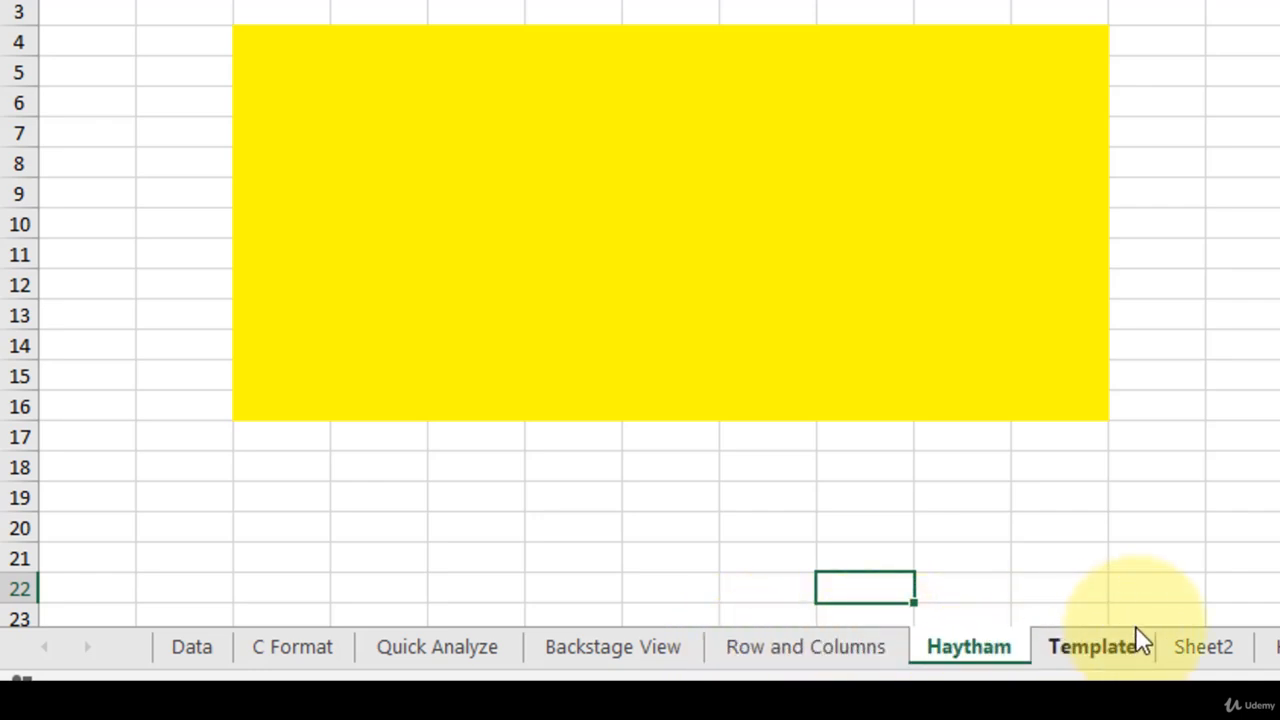
pyautogui.moveTo(925, 645)
pyautogui.mouseDown()
pyautogui.moveTo(771, 622)
pyautogui.moveTo(252, 608)
pyautogui.mouseUp()
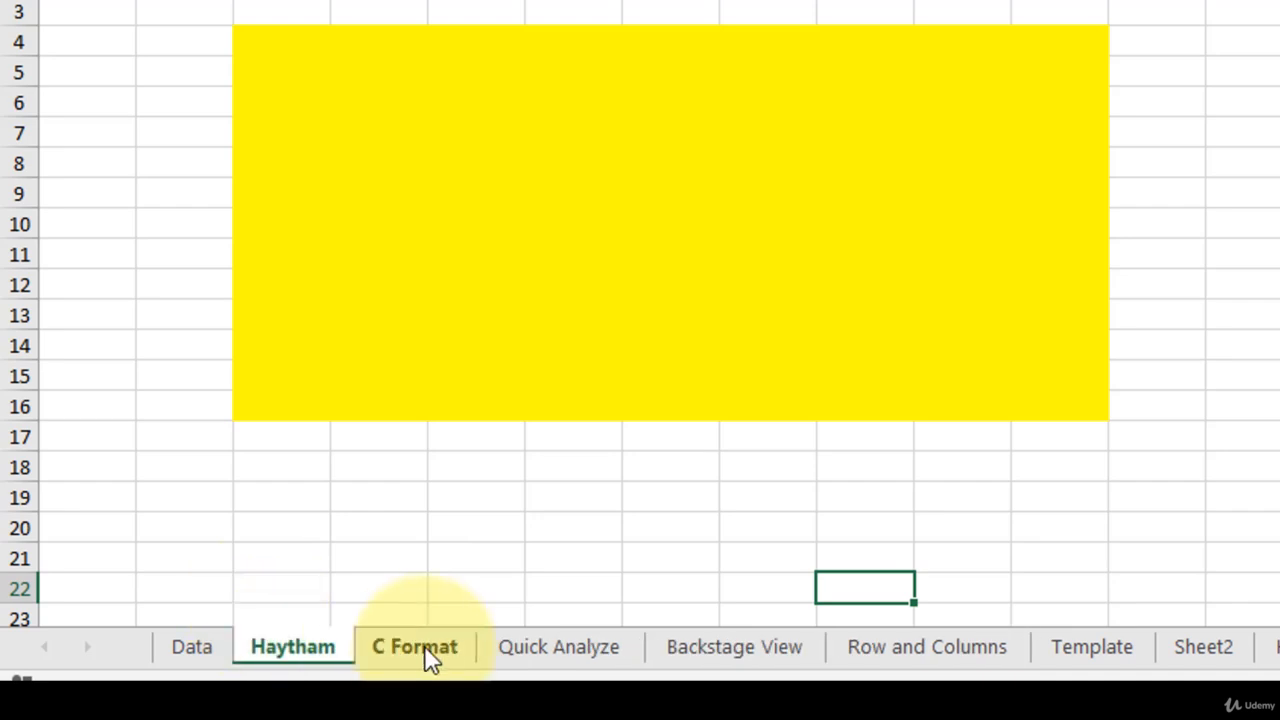
pyautogui.click(424, 645)
pyautogui.moveTo(405, 660)
pyautogui.mouseDown()
pyautogui.moveTo(480, 643)
pyautogui.moveTo(1137, 632)
pyautogui.mouseUp()
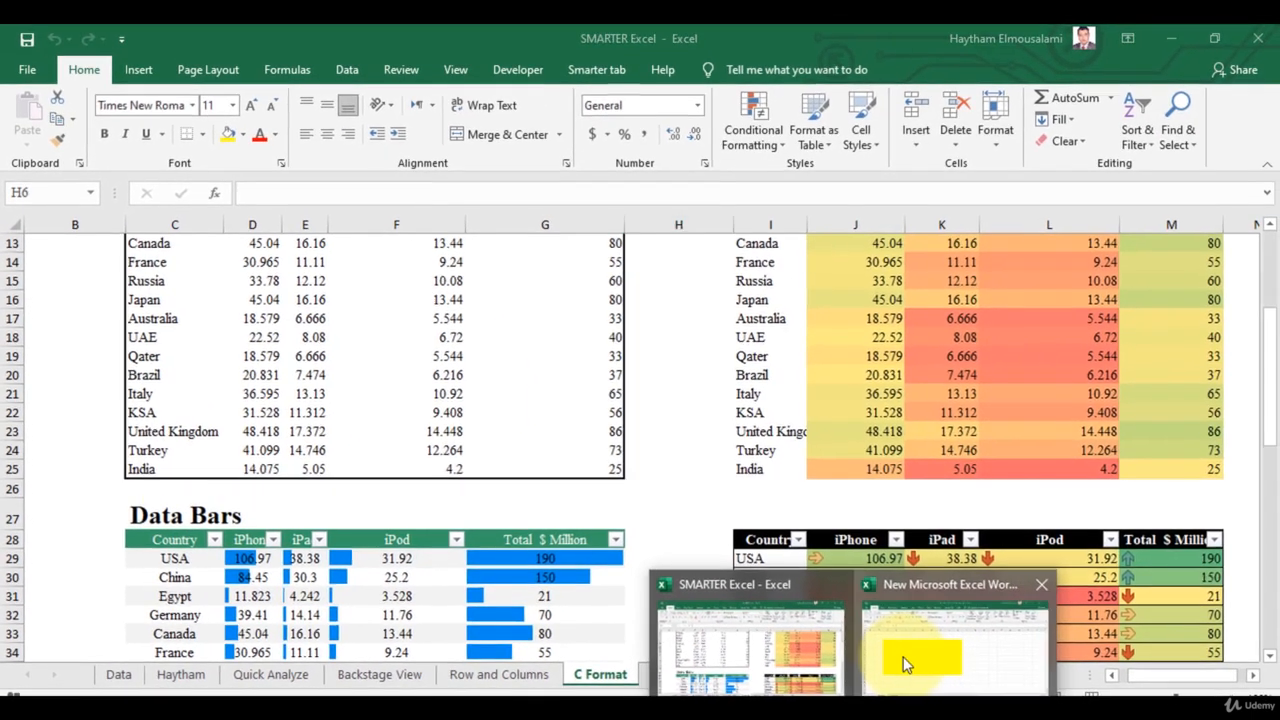
# Return to the two-sheet workbook and allow Format cells, columns and rows in Protect Sheet for the first sheet
pyautogui.click(903, 666)
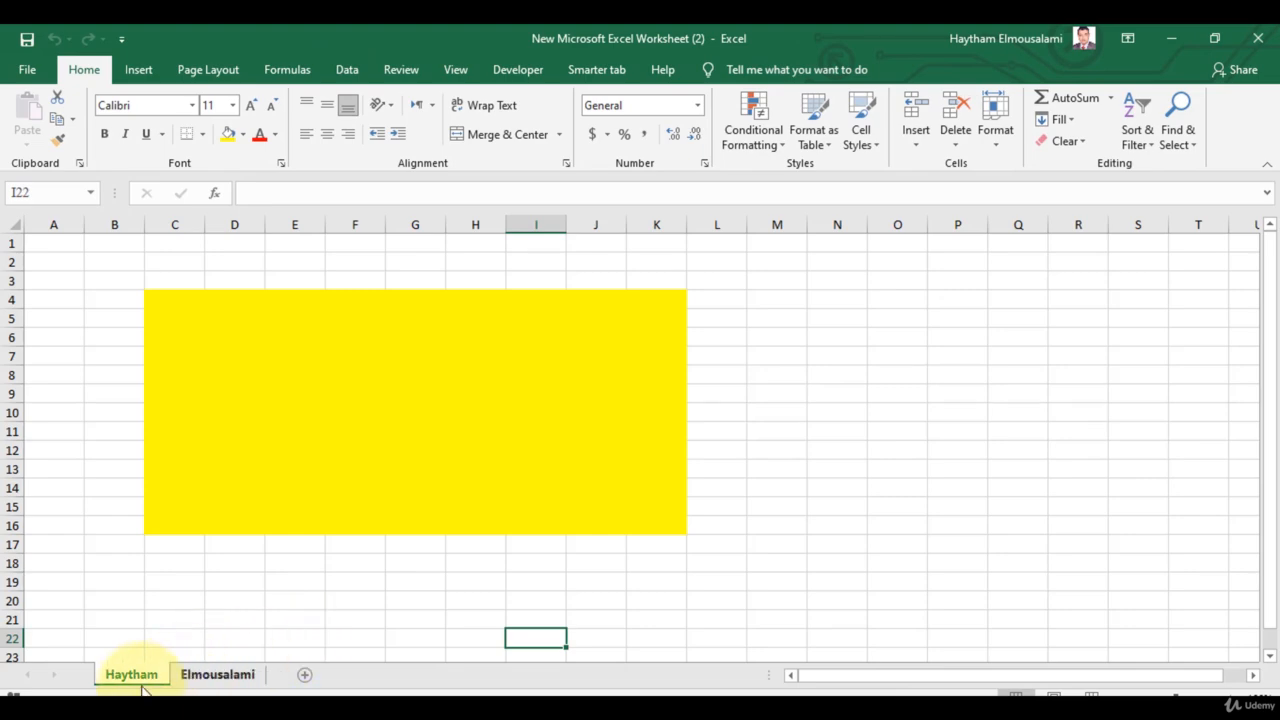
pyautogui.rightClick(106, 679)
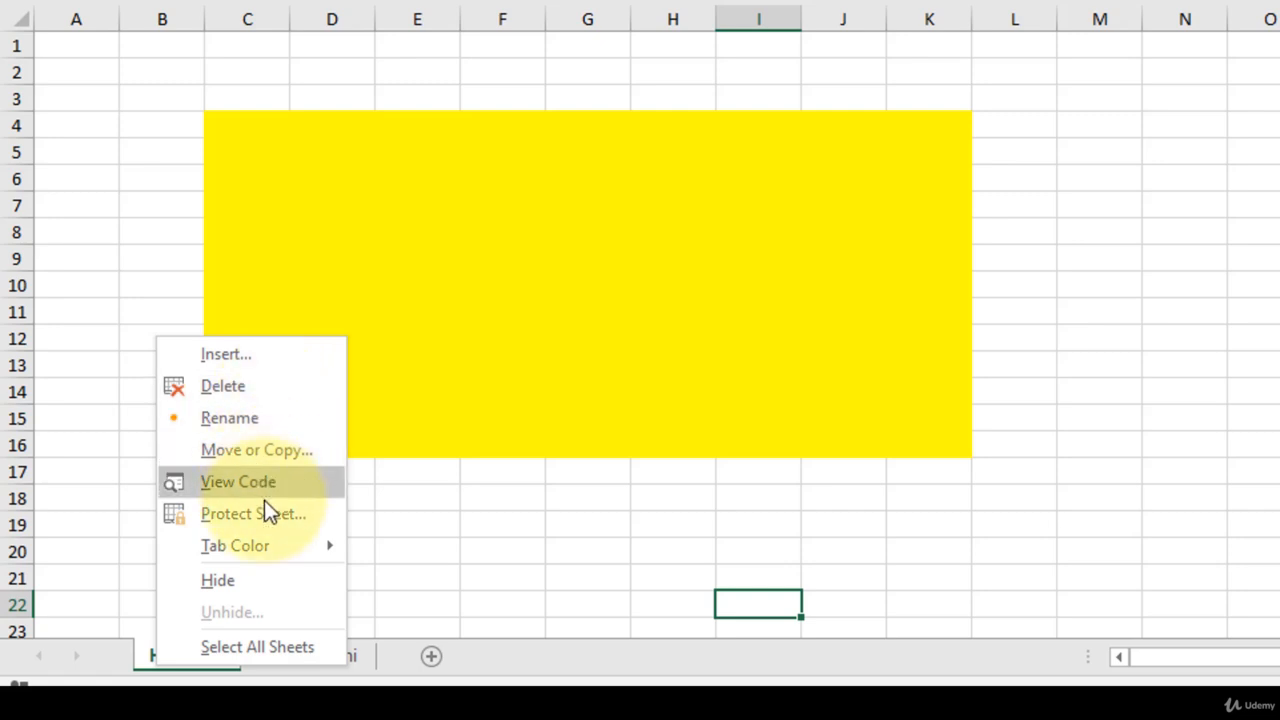
pyautogui.click(272, 514)
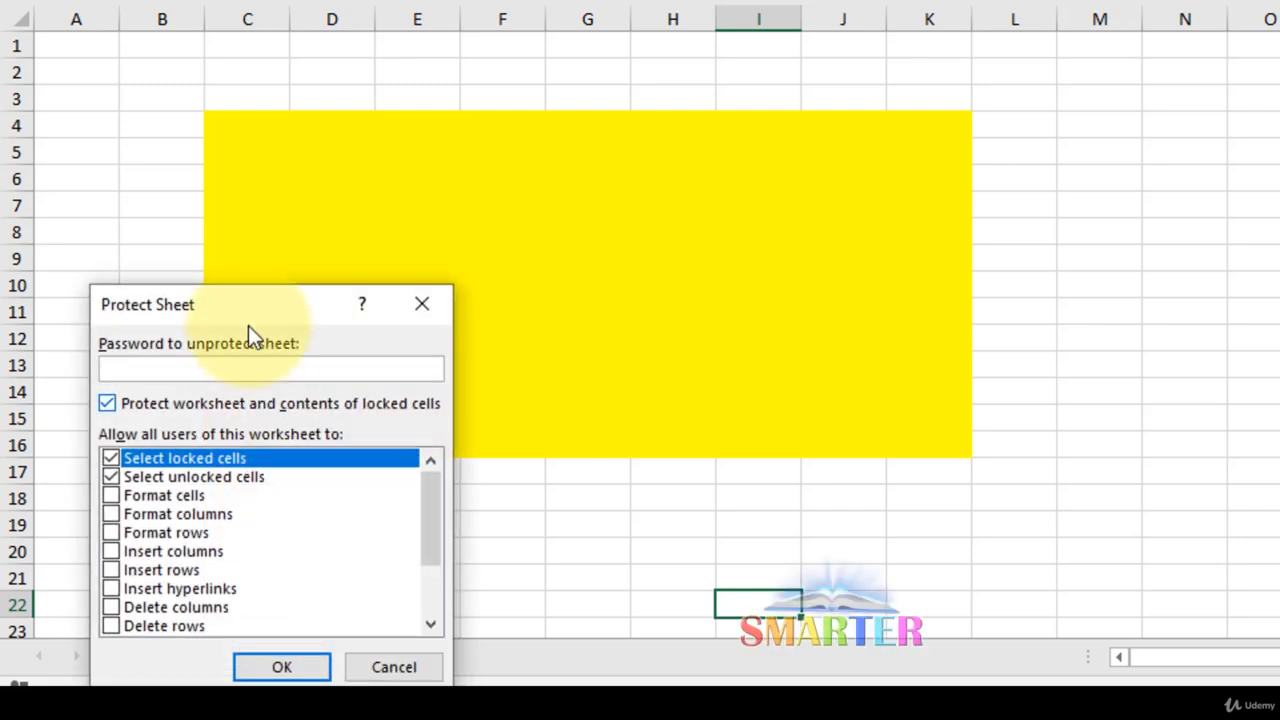
pyautogui.moveTo(251, 315); pyautogui.dragTo(1035, 172)
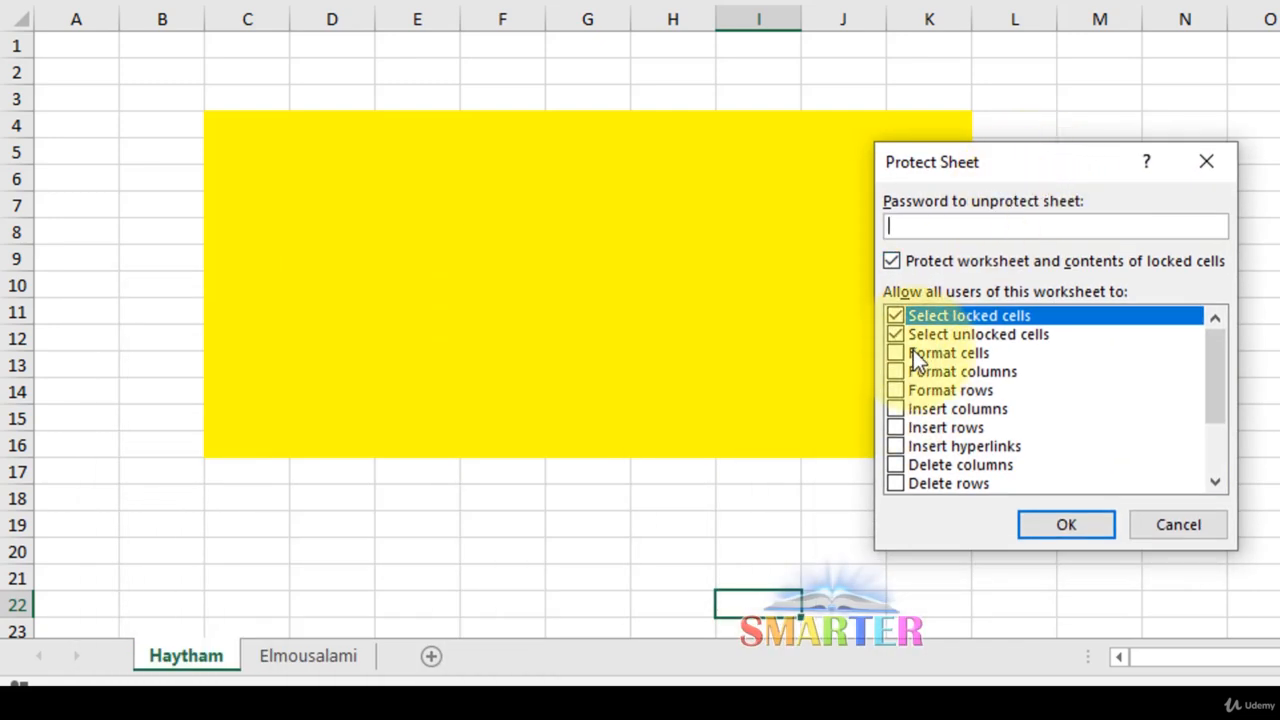
pyautogui.scroll(-1, 973, 394)
pyautogui.scroll(1, 973, 394)
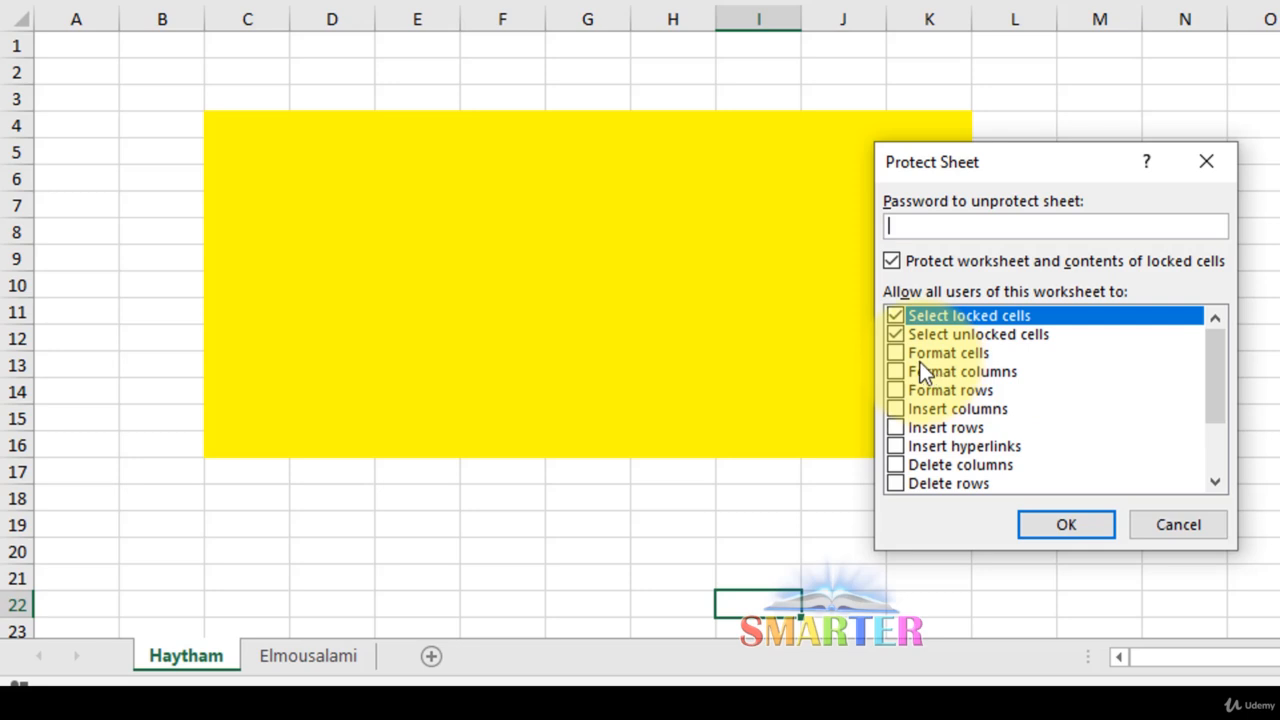
pyautogui.click(895, 354)
pyautogui.click(894, 372)
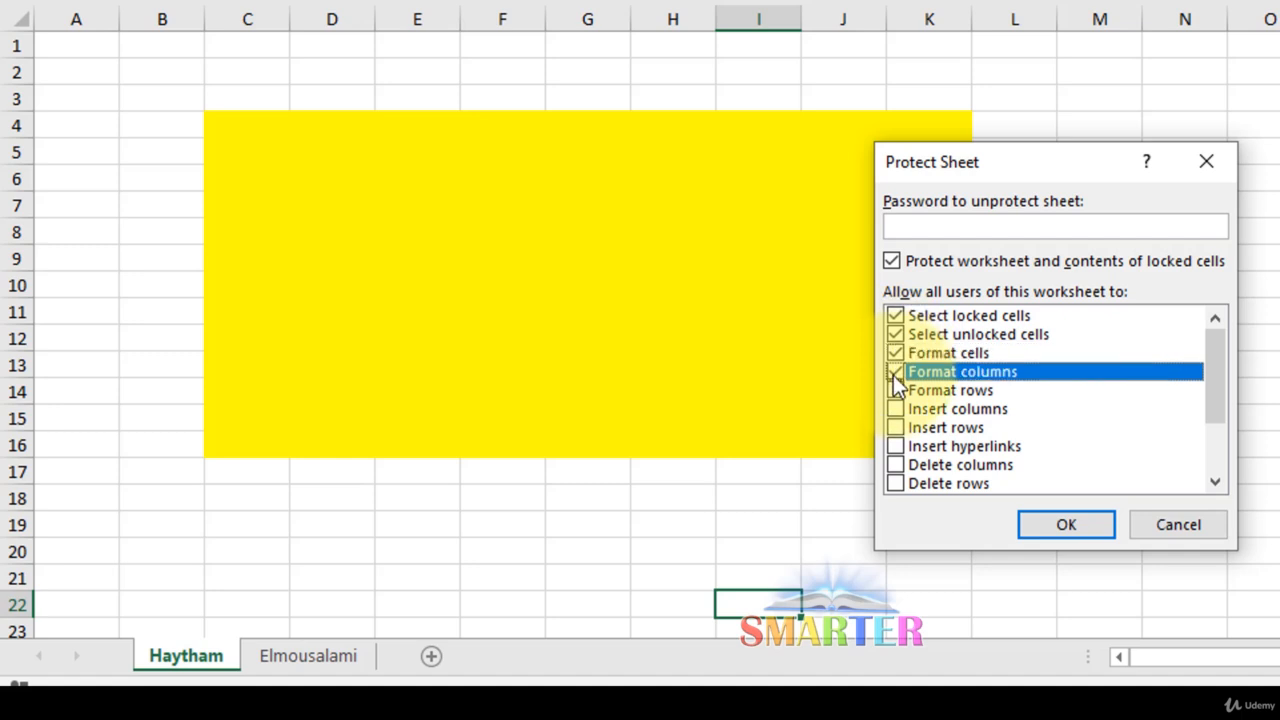
pyautogui.click(895, 391)
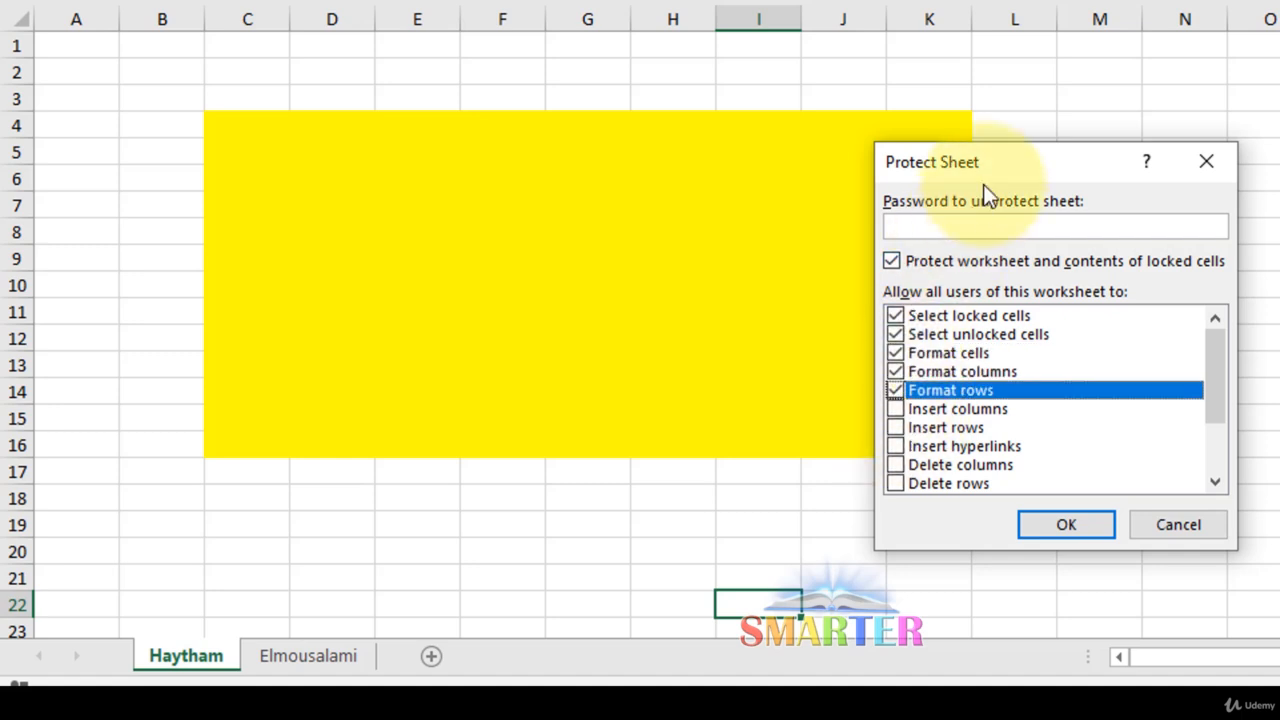
# Enter and confirm the sheet protection password to protect the first sheet
pyautogui.moveTo(900, 168); pyautogui.dragTo(719, 176)
pyautogui.click(785, 230)
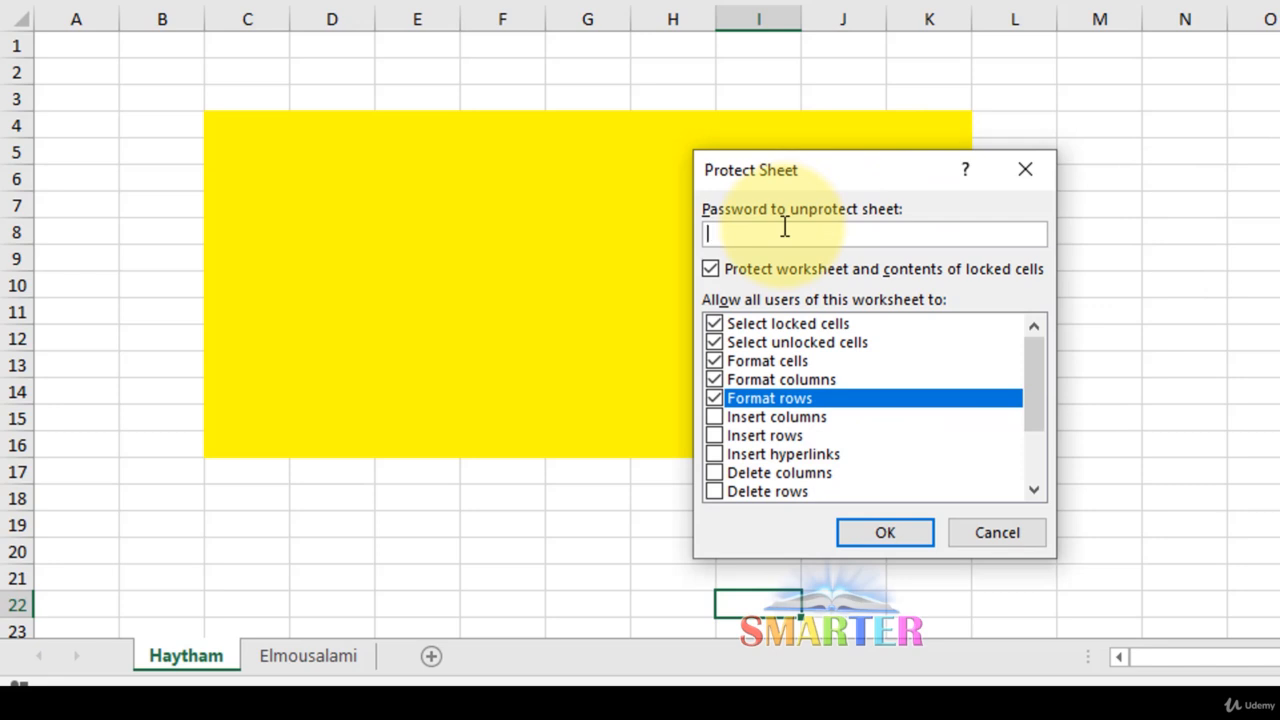
pyautogui.write('1')
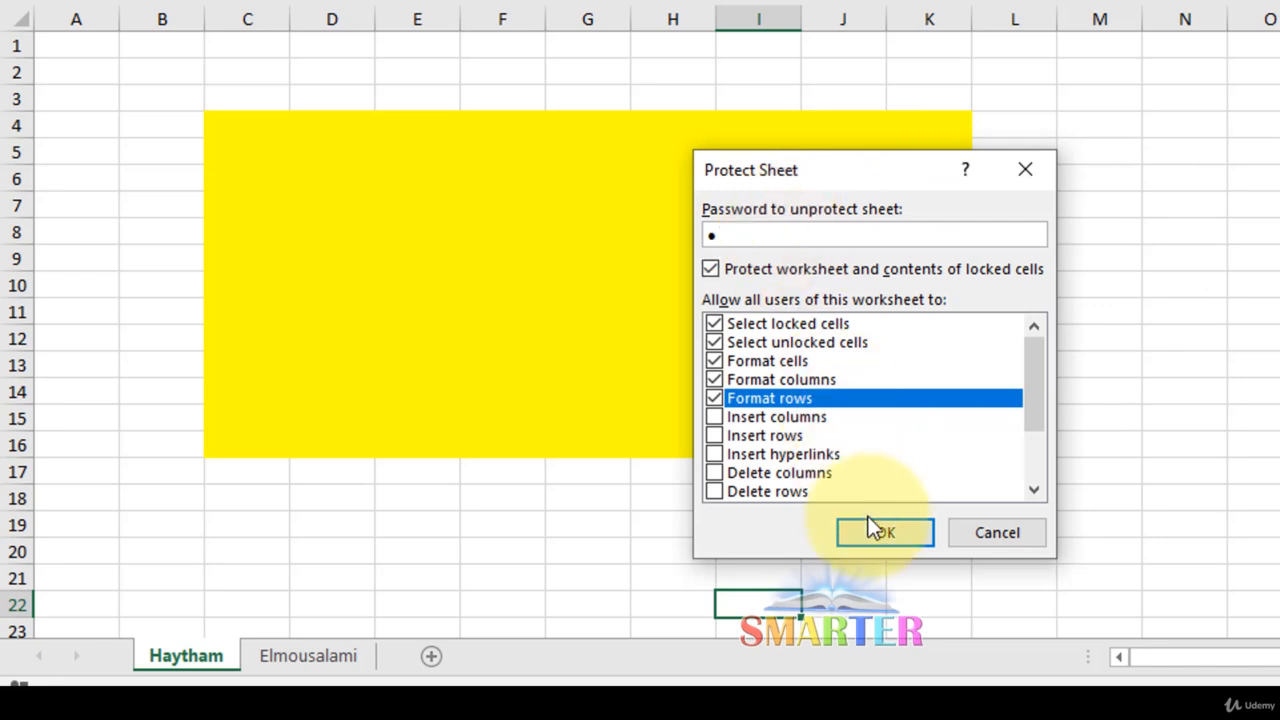
pyautogui.click(875, 530)
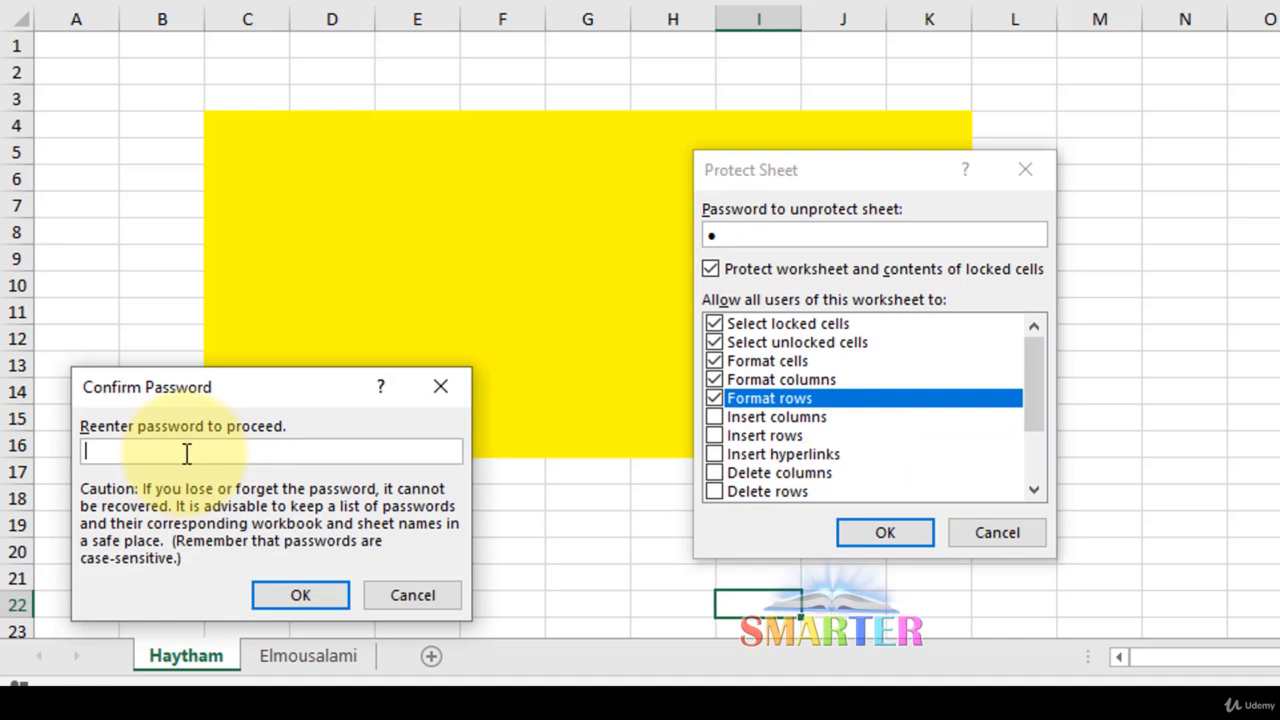
pyautogui.write('1')
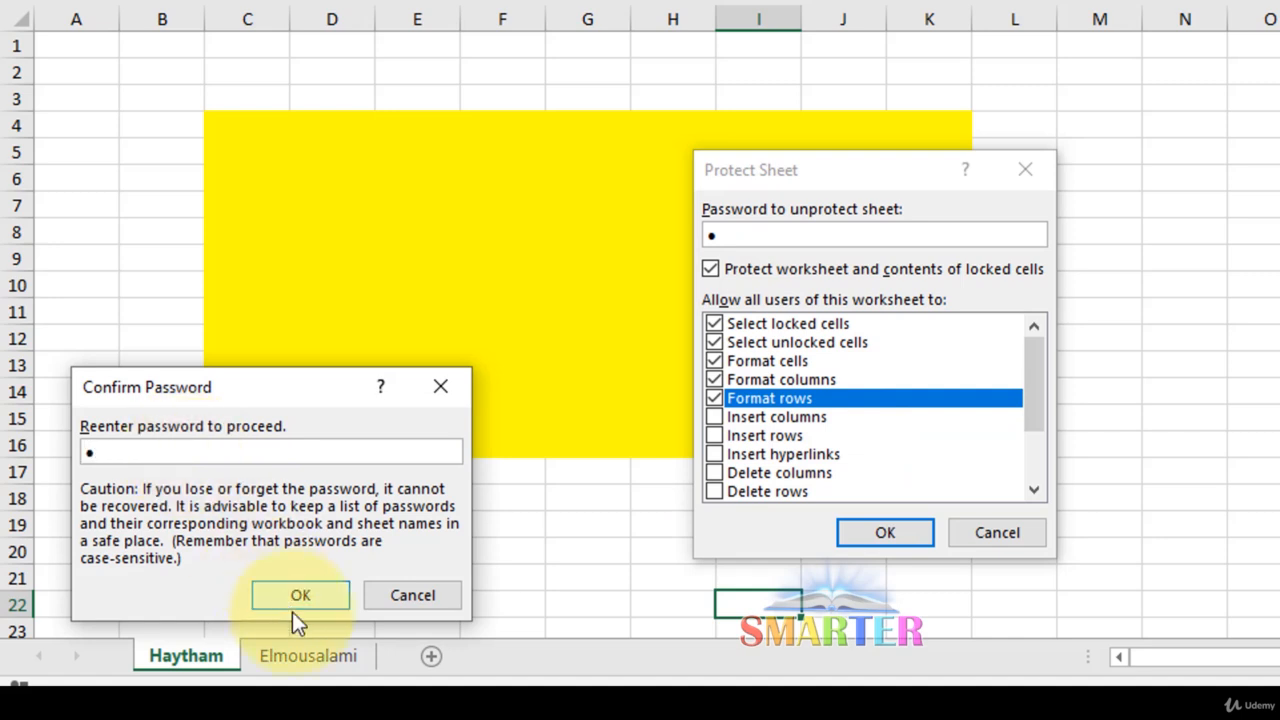
pyautogui.click(300, 596)
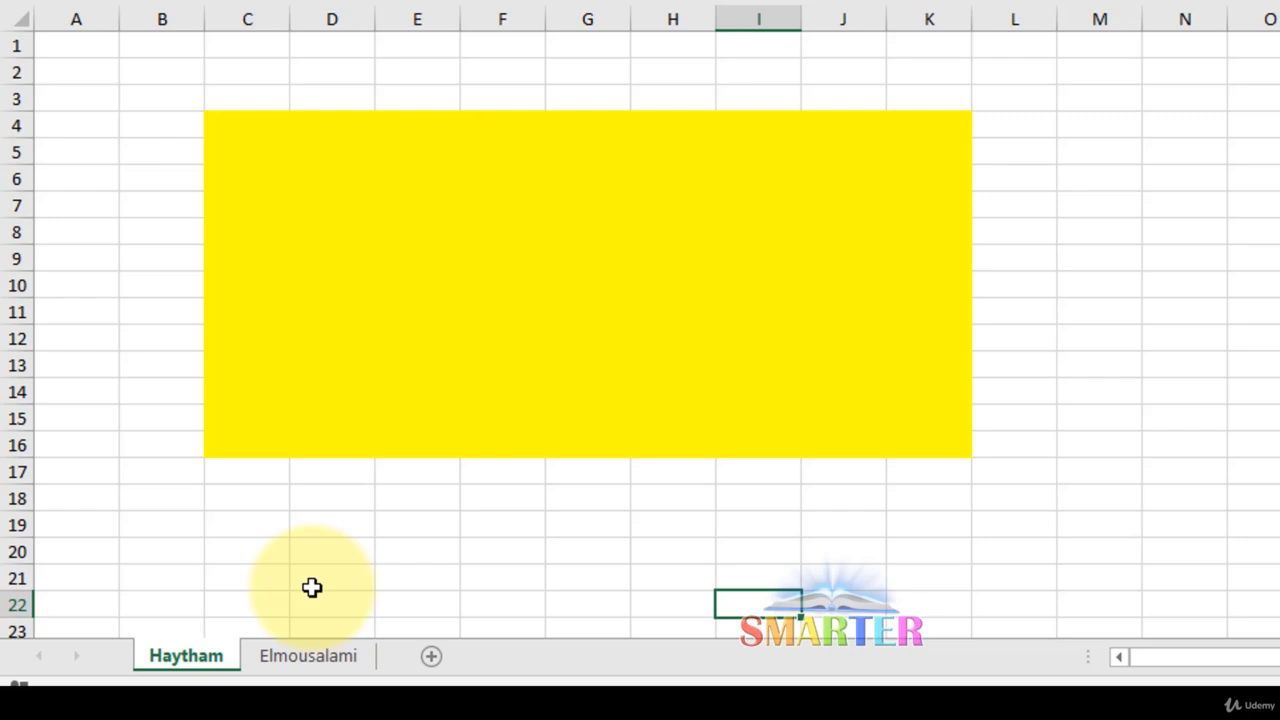
pyautogui.doubleClick(235, 525)
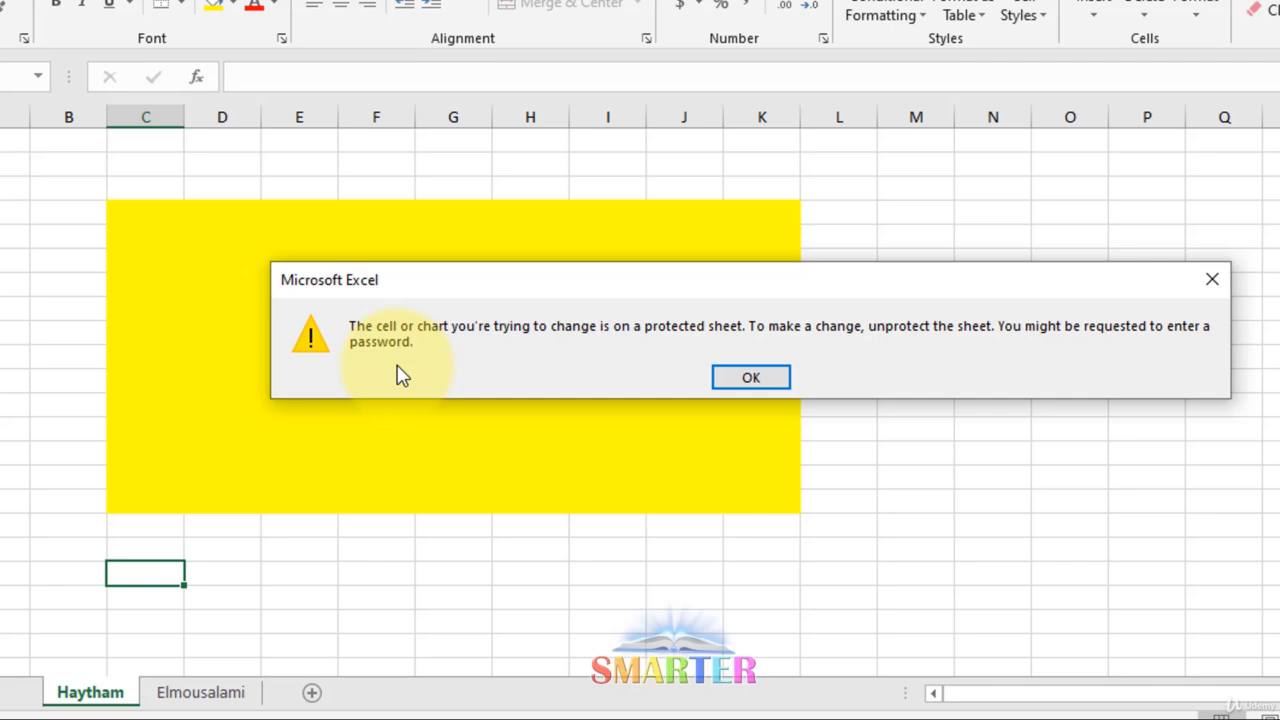
pyautogui.click(1211, 279)
# Unprotect the first sheet by entering its password
pyautogui.rightClick(76, 705)
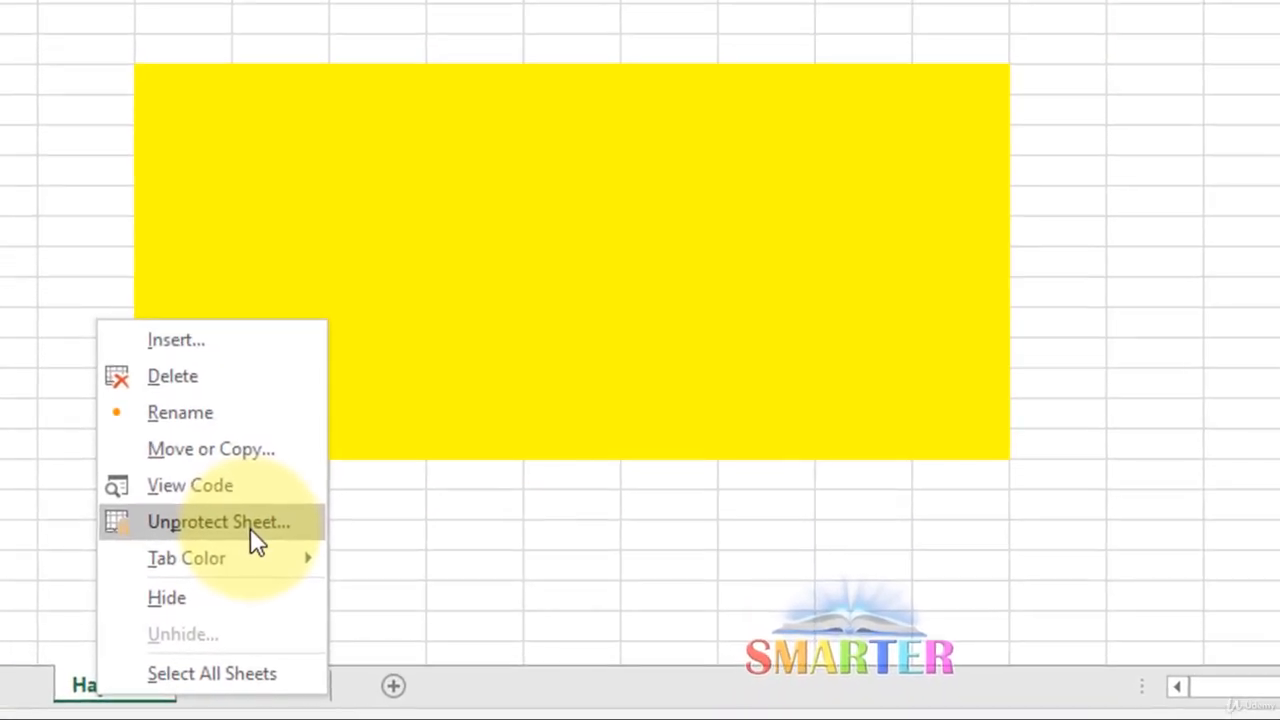
pyautogui.click(200, 570)
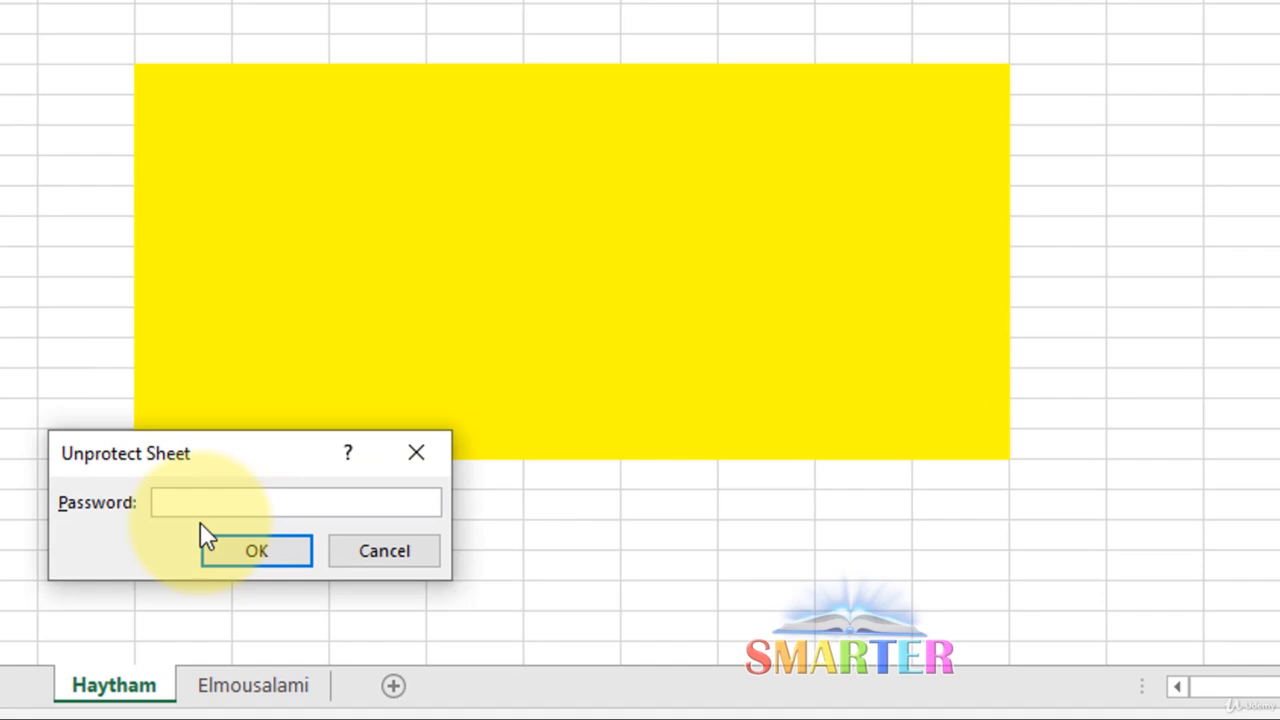
pyautogui.write('1')
pyautogui.click(234, 551)
# Enter 111 in one cell and 11 in five other cells below the yellow rectangle
pyautogui.click(750, 534)
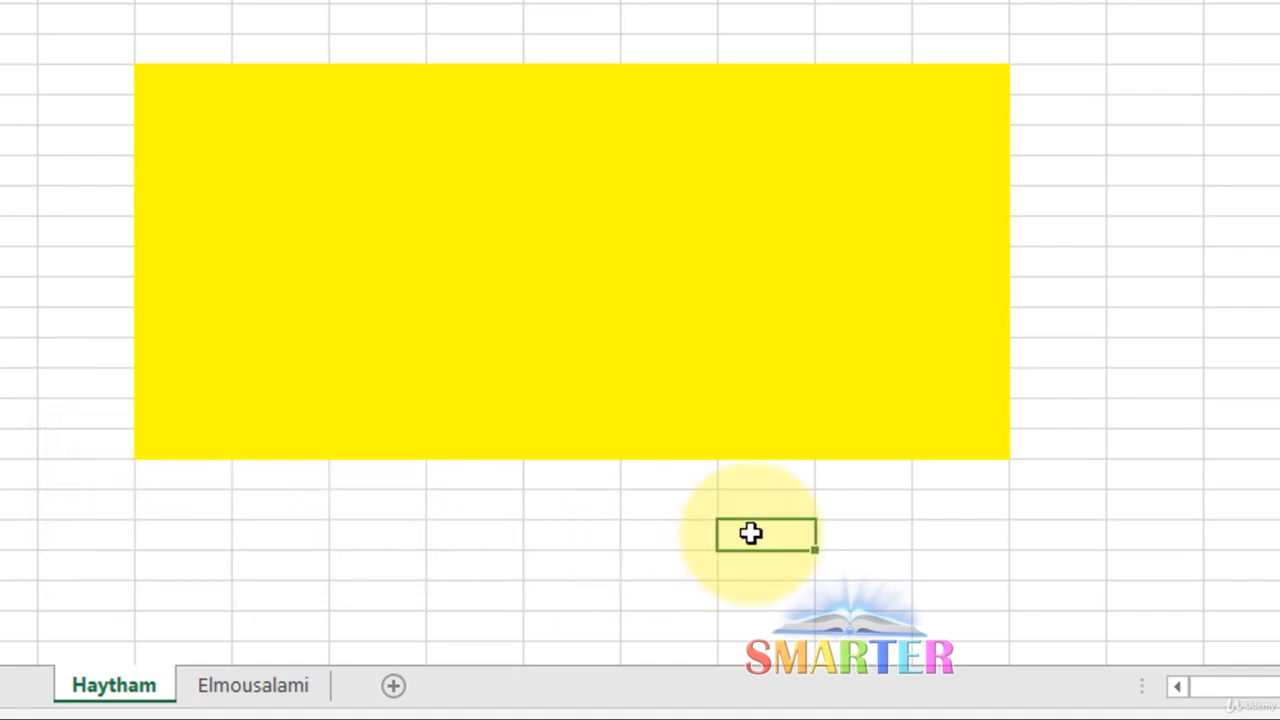
pyautogui.write('111')
pyautogui.click(529, 577)
pyautogui.write('11')
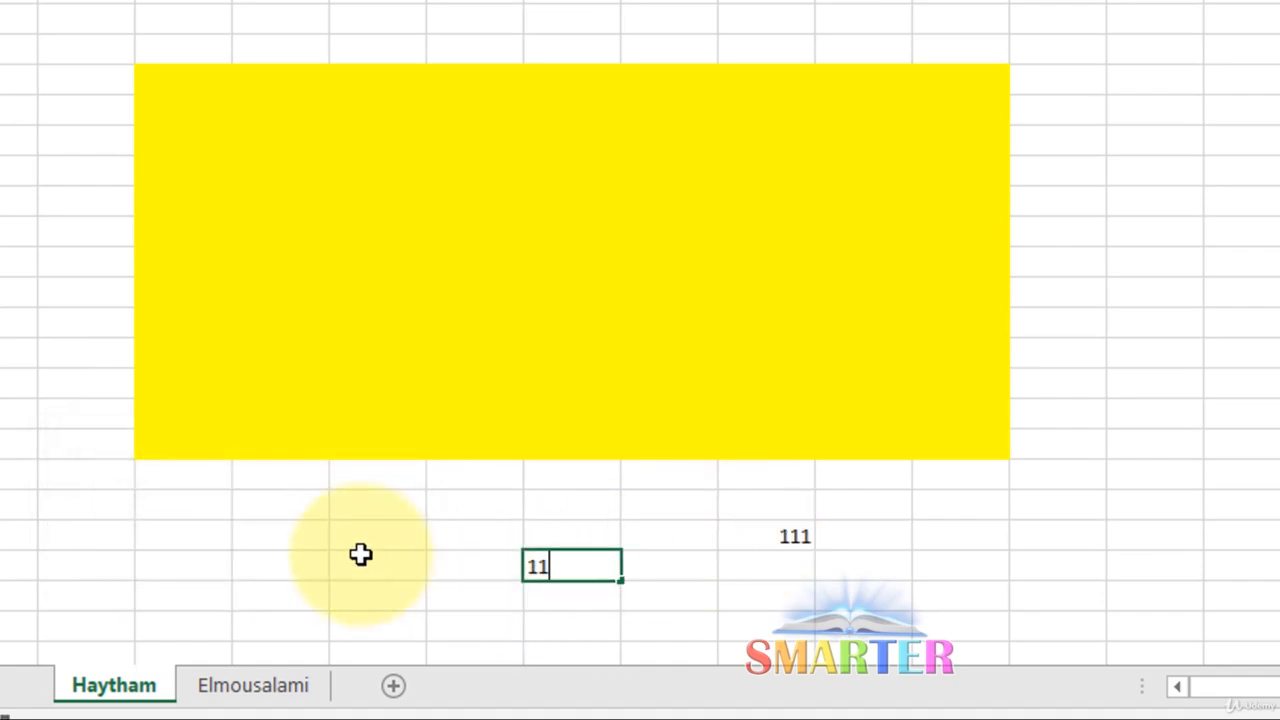
pyautogui.click(360, 554)
pyautogui.write('11')
pyautogui.click(251, 526)
pyautogui.write('11')
pyautogui.click(31, 503)
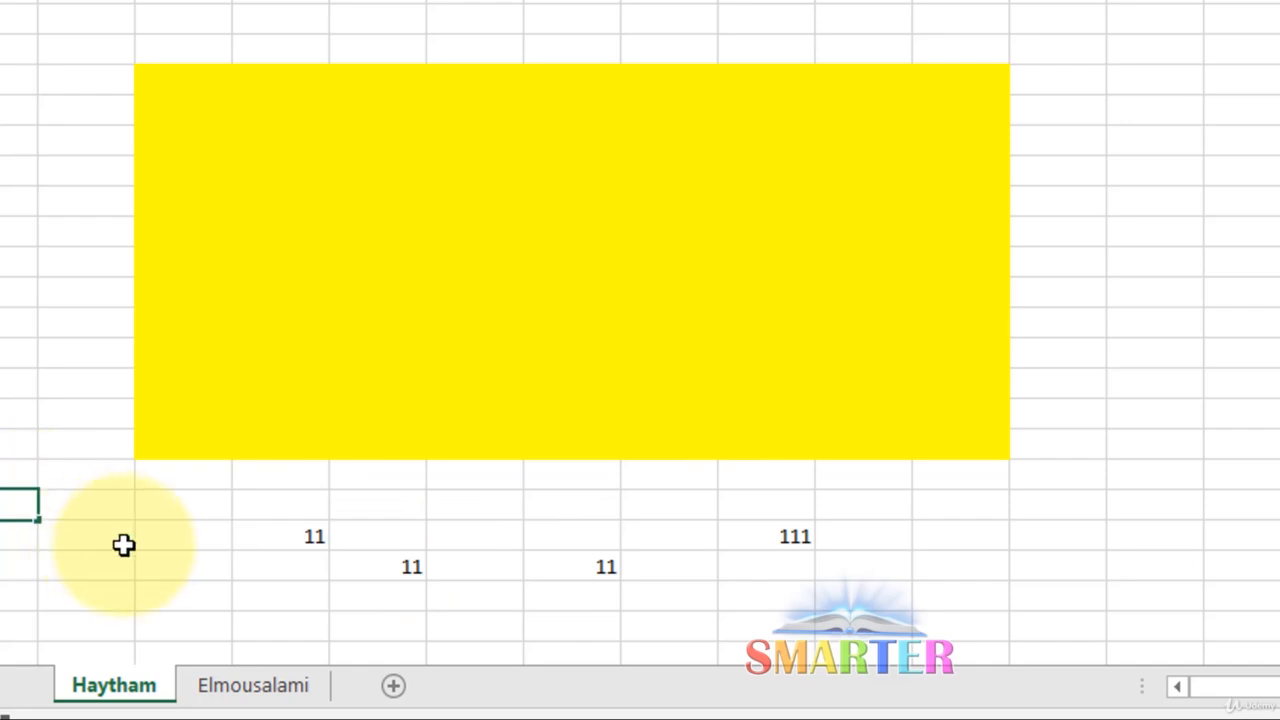
pyautogui.write('11')
pyautogui.click(132, 548)
pyautogui.write('11')
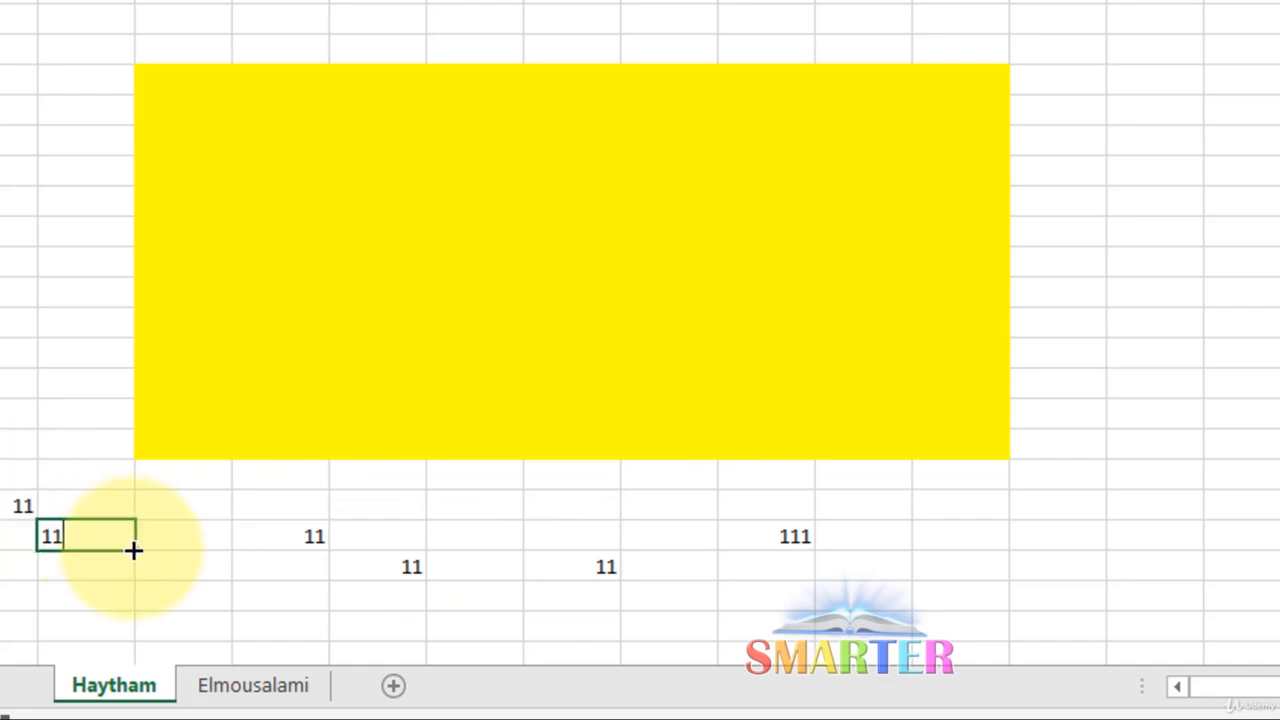
pyautogui.click(270, 516)
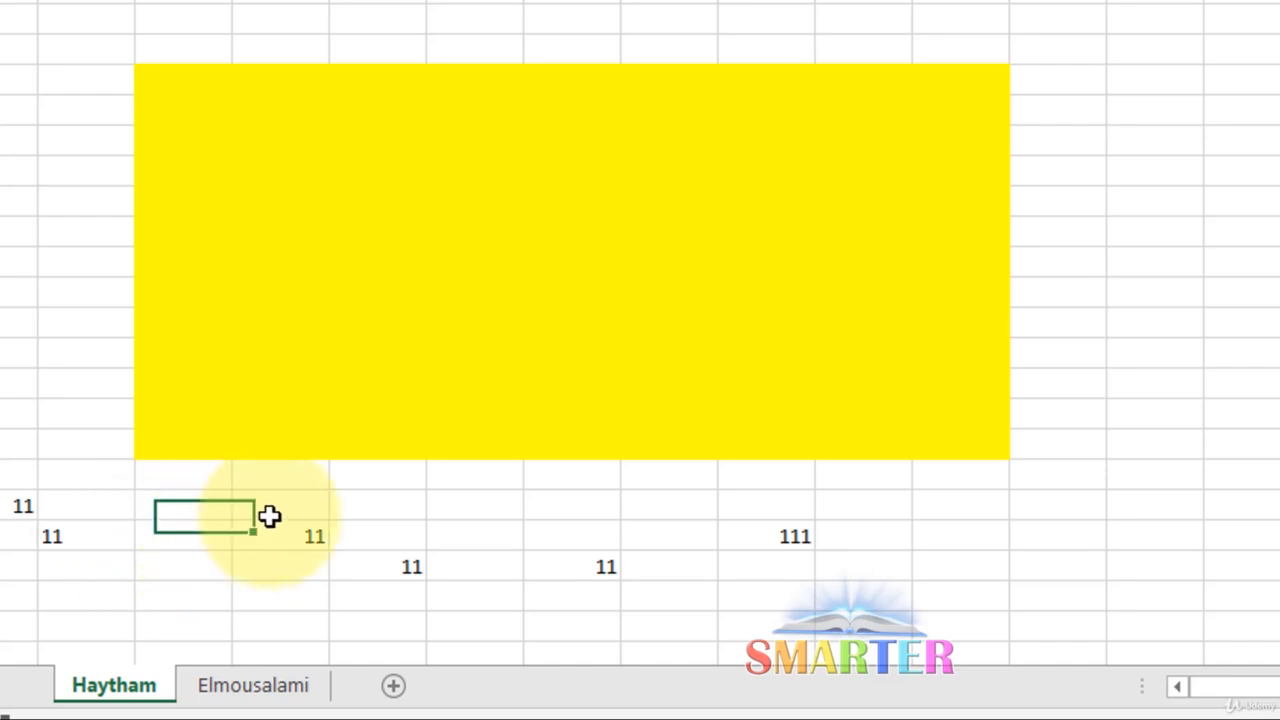
# Colour the first sheet's tab red via Tab Color
pyautogui.rightClick(138, 692)
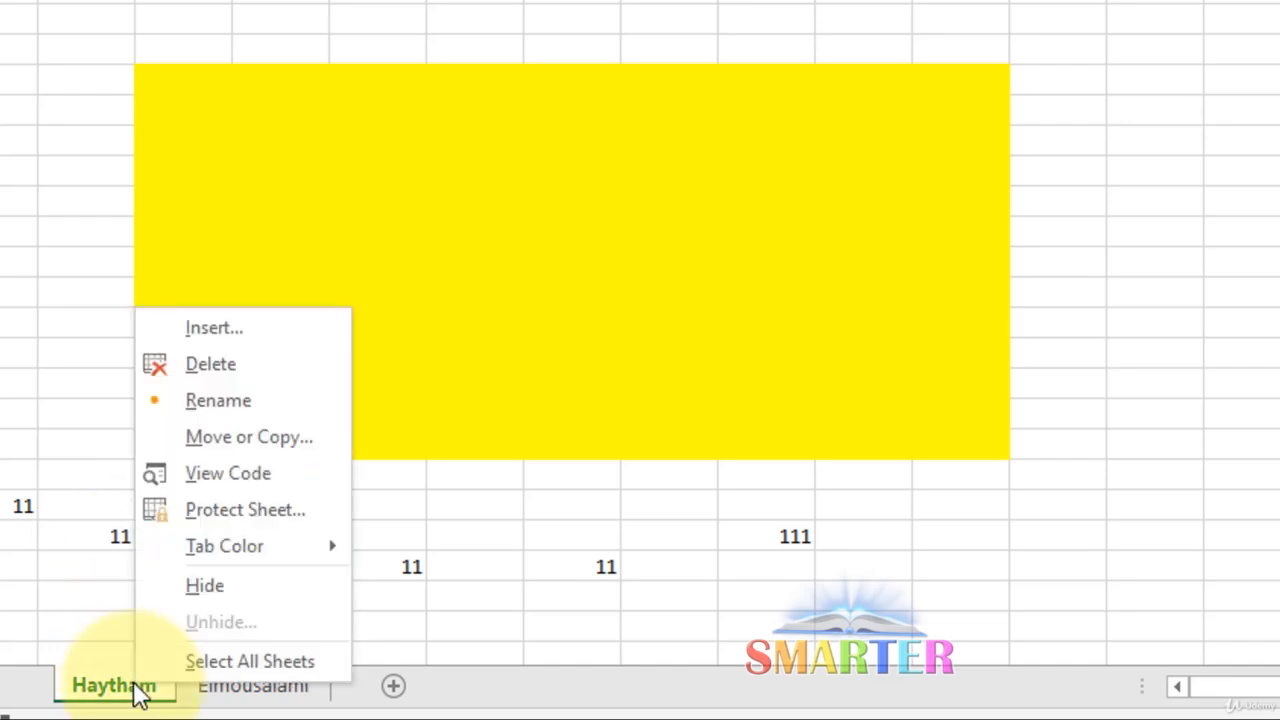
pyautogui.moveTo(278, 560)
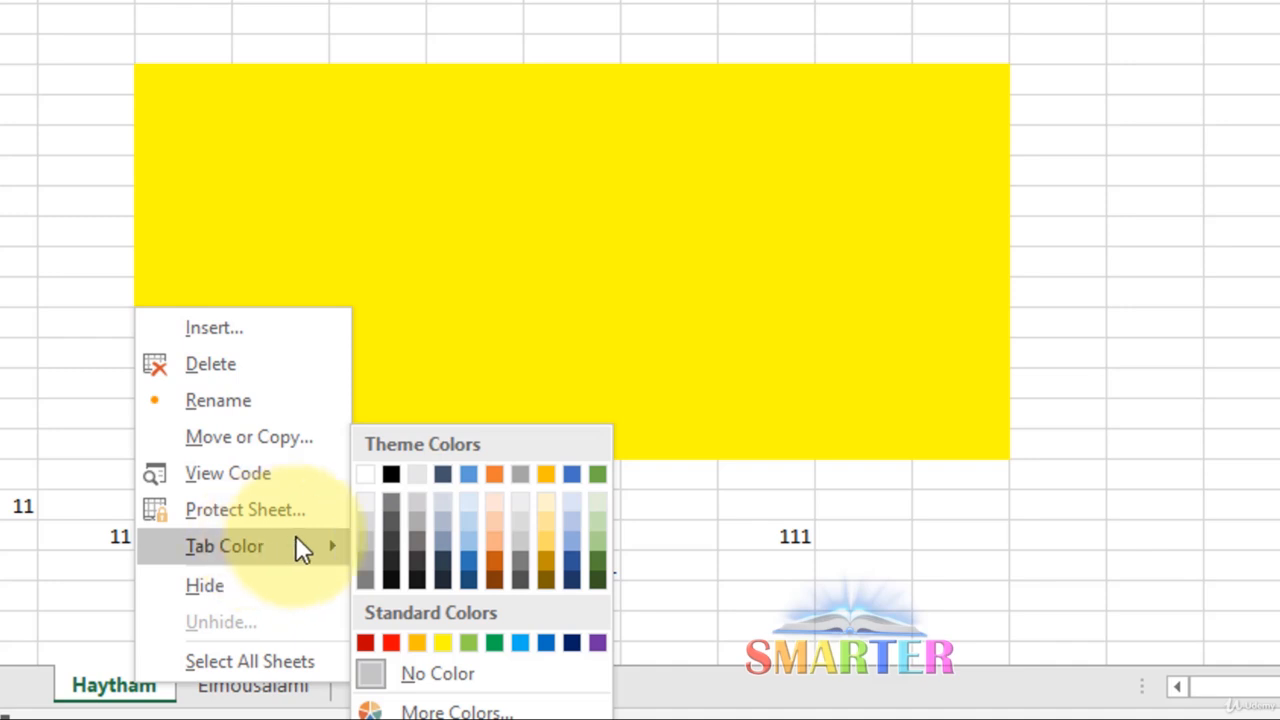
pyautogui.click(398, 645)
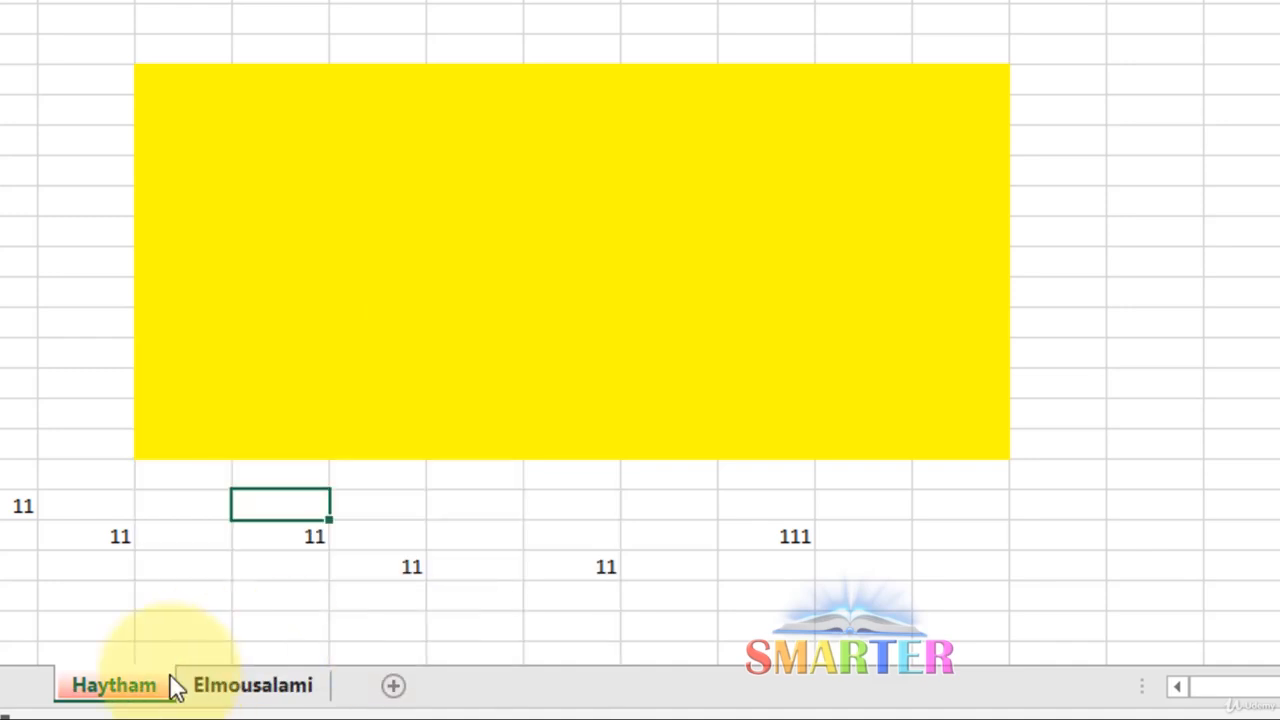
# Colour the second sheet's tab blue, then switch between both sheets to compare the tab colours
pyautogui.click(250, 688)
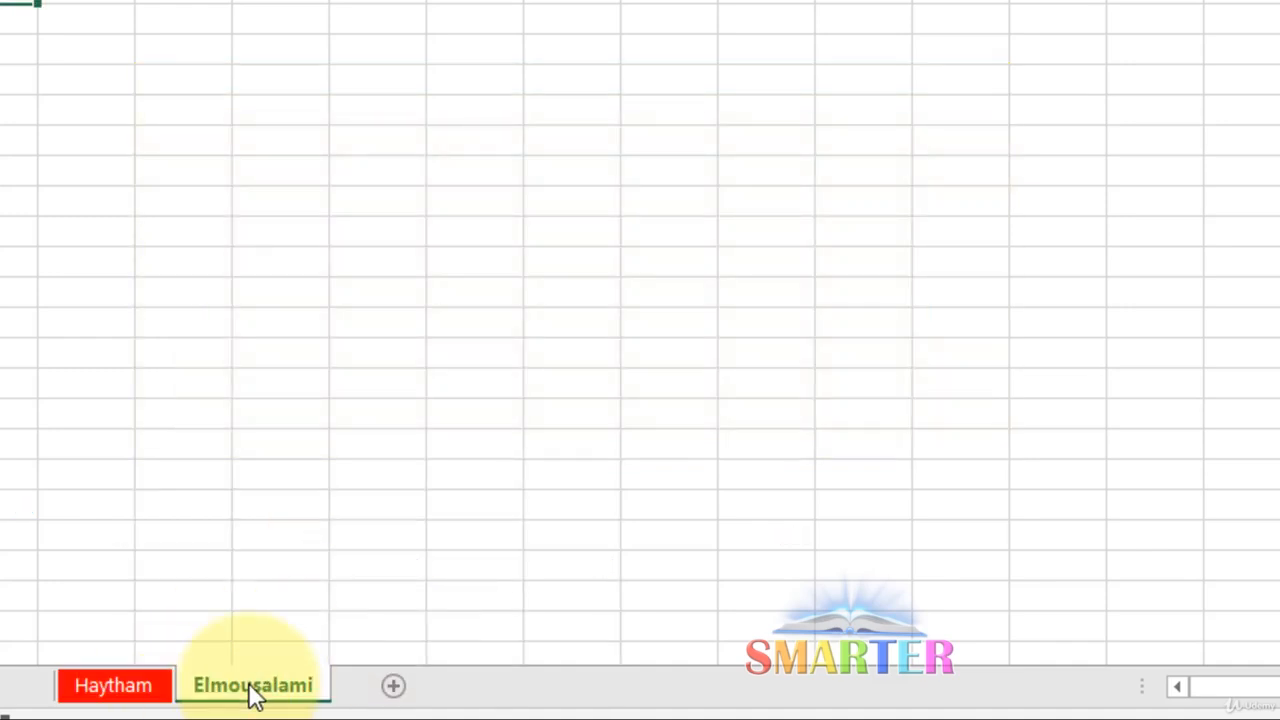
pyautogui.rightClick(250, 686)
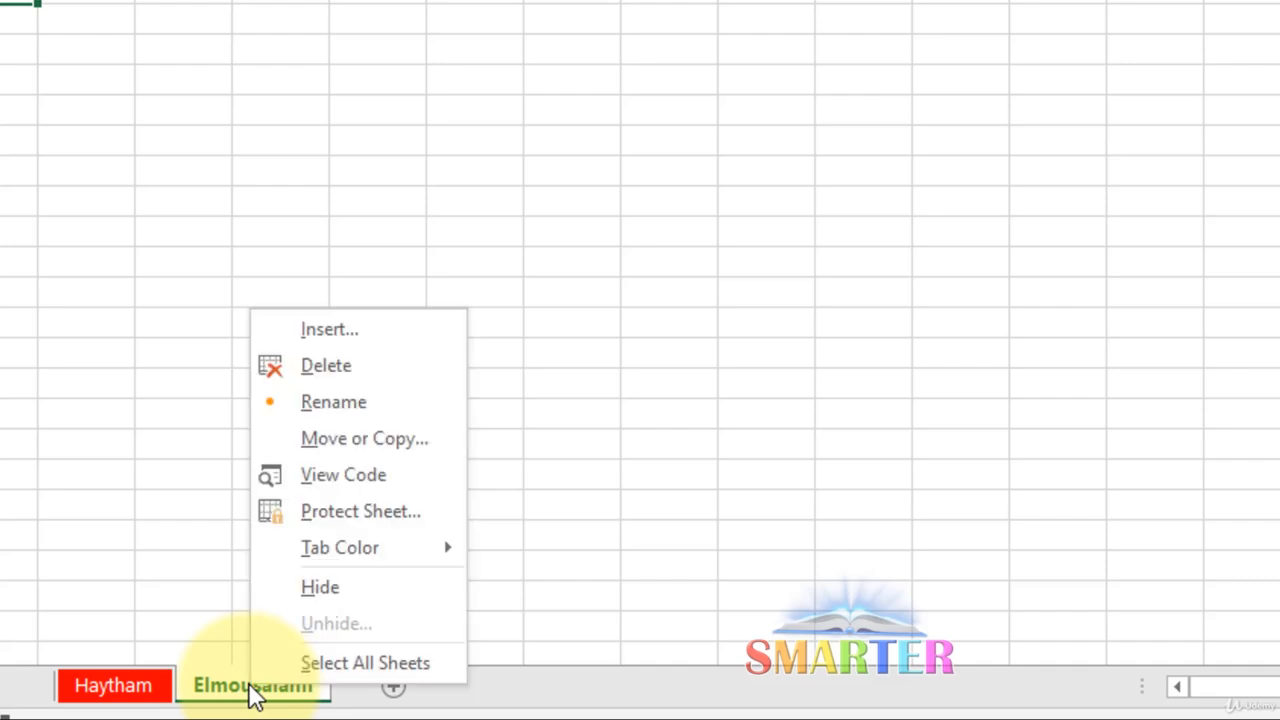
pyautogui.moveTo(436, 556)
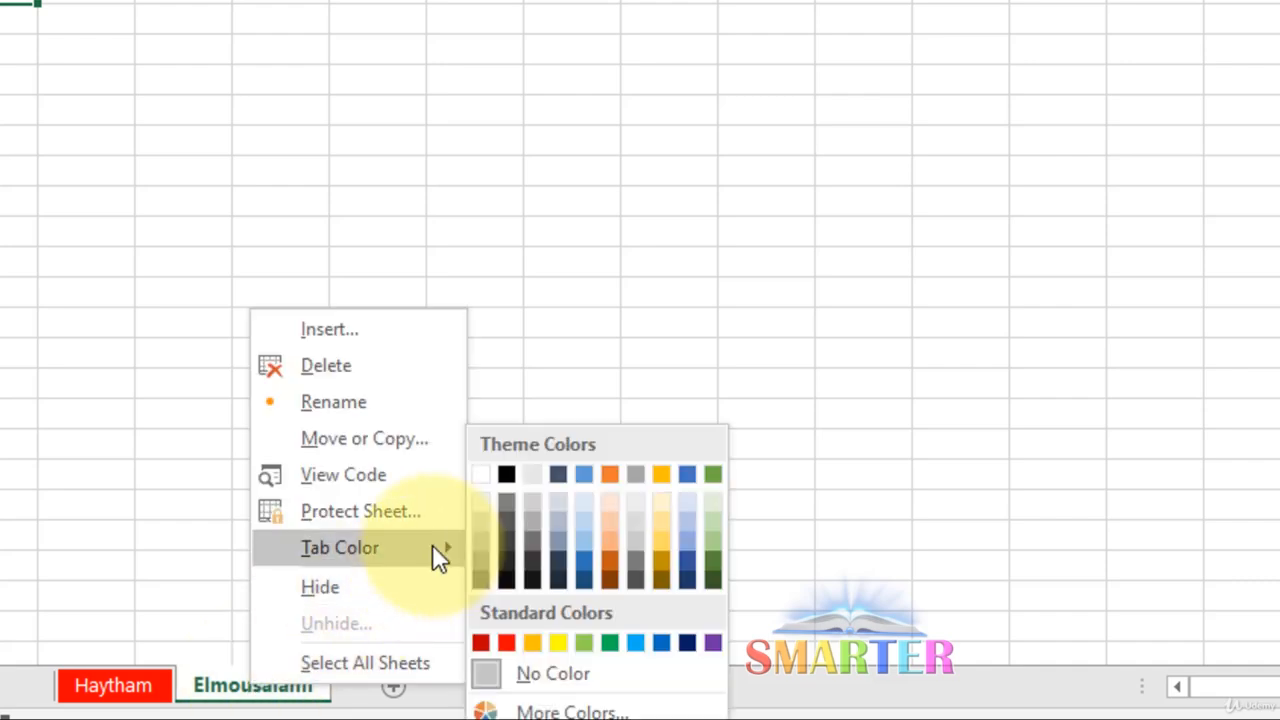
pyautogui.click(663, 643)
pyautogui.click(113, 686)
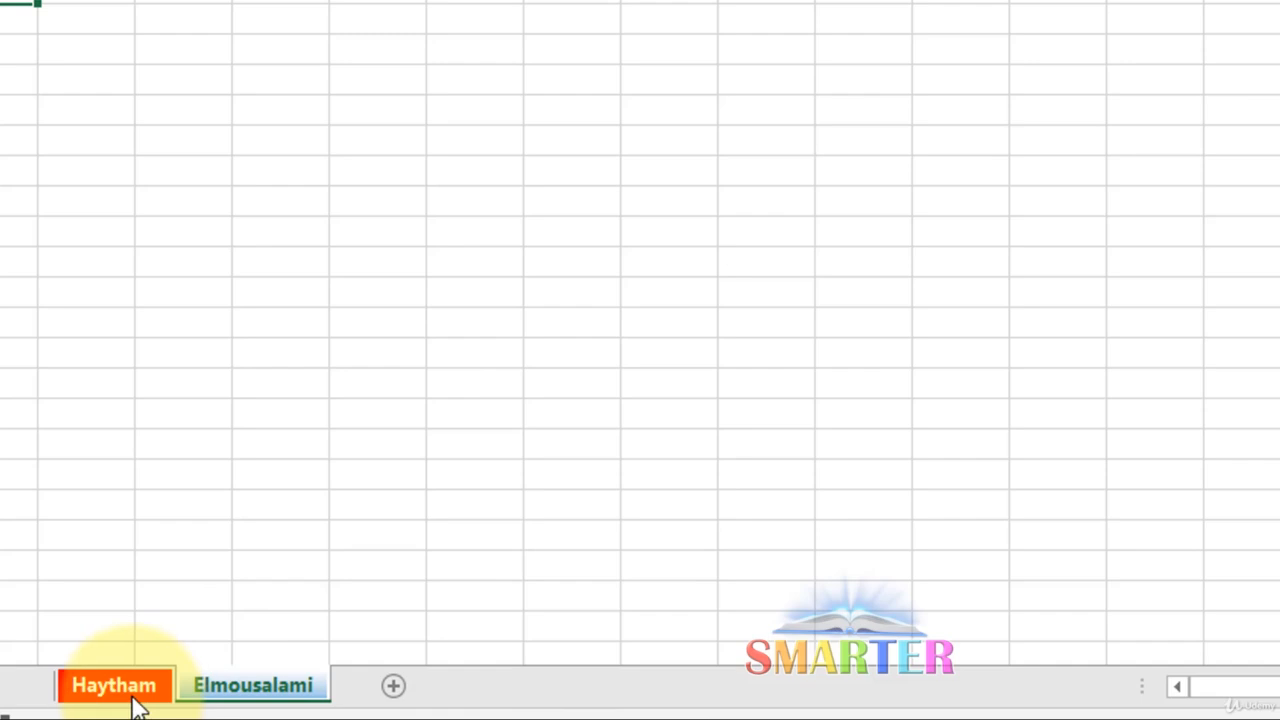
pyautogui.click(238, 686)
pyautogui.click(128, 690)
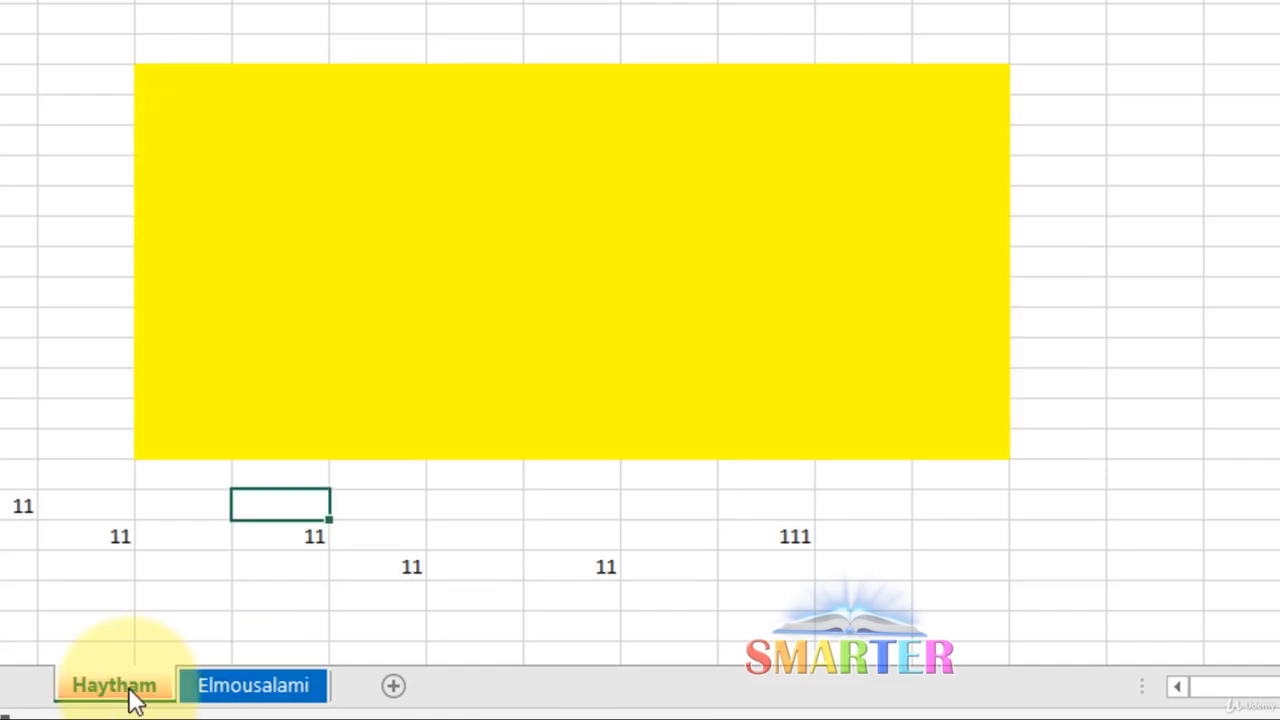
pyautogui.click(247, 688)
pyautogui.click(150, 697)
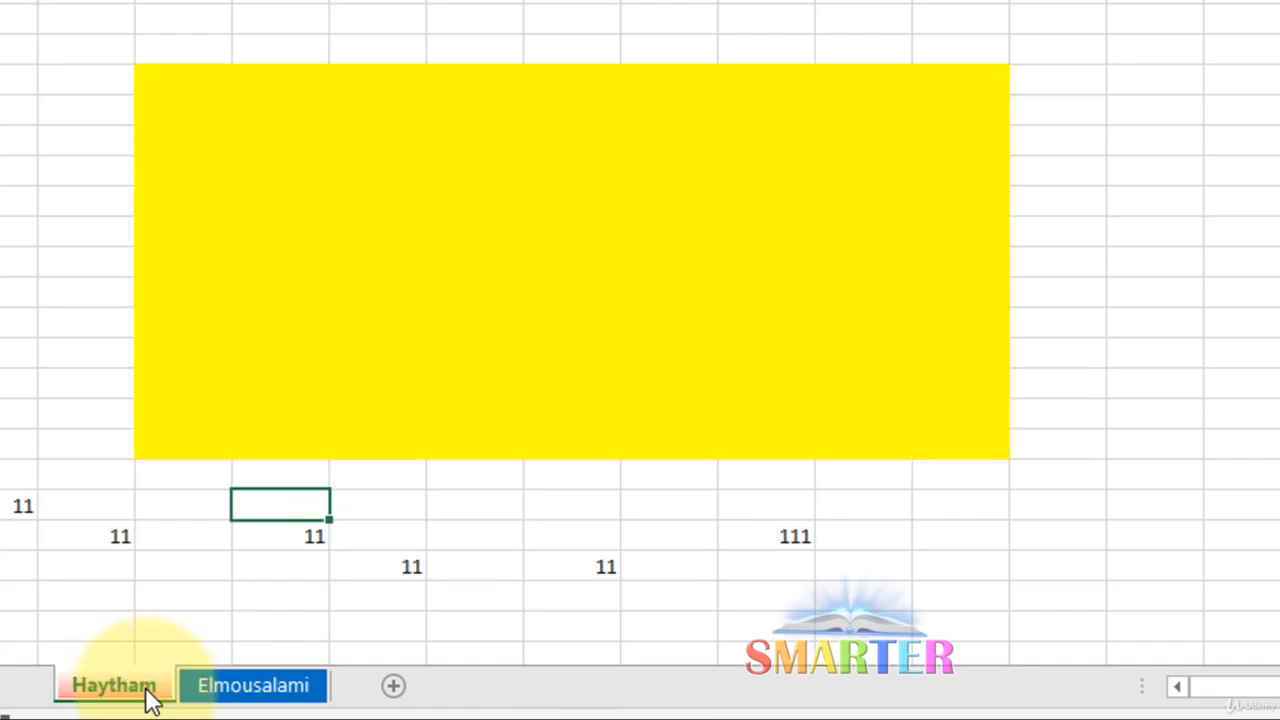
pyautogui.rightClick(150, 697)
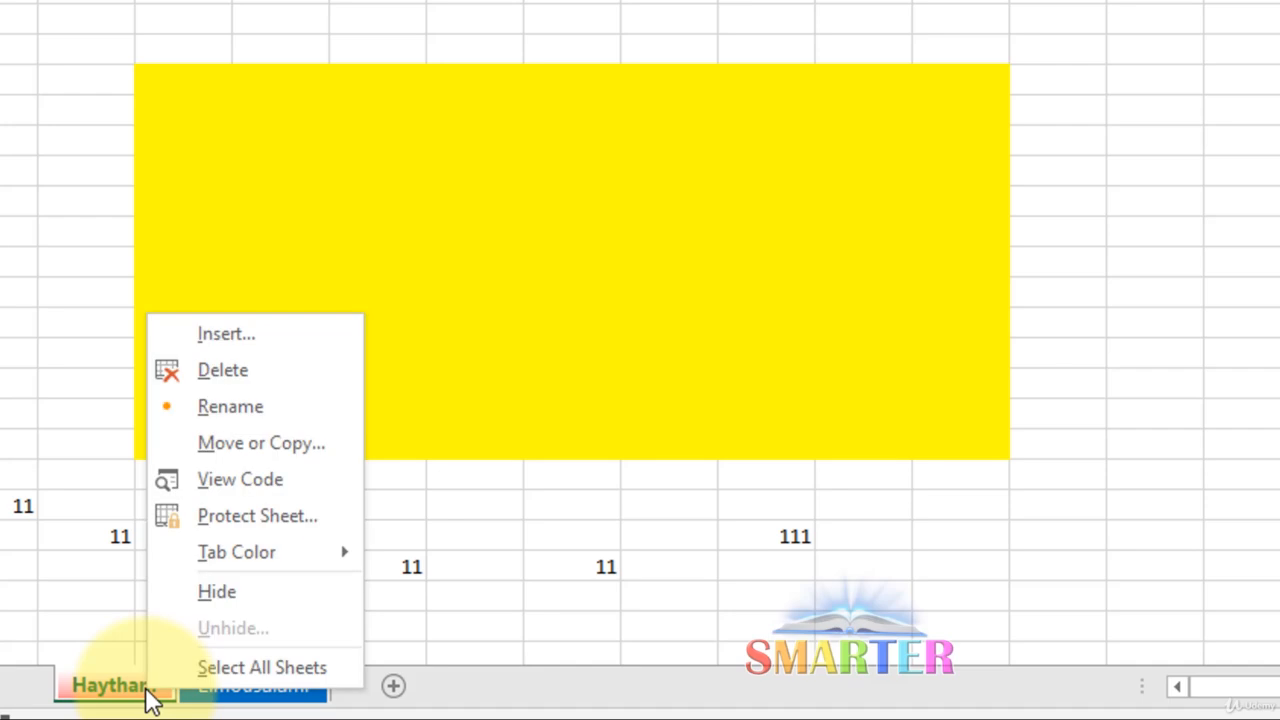
pyautogui.click(218, 593)
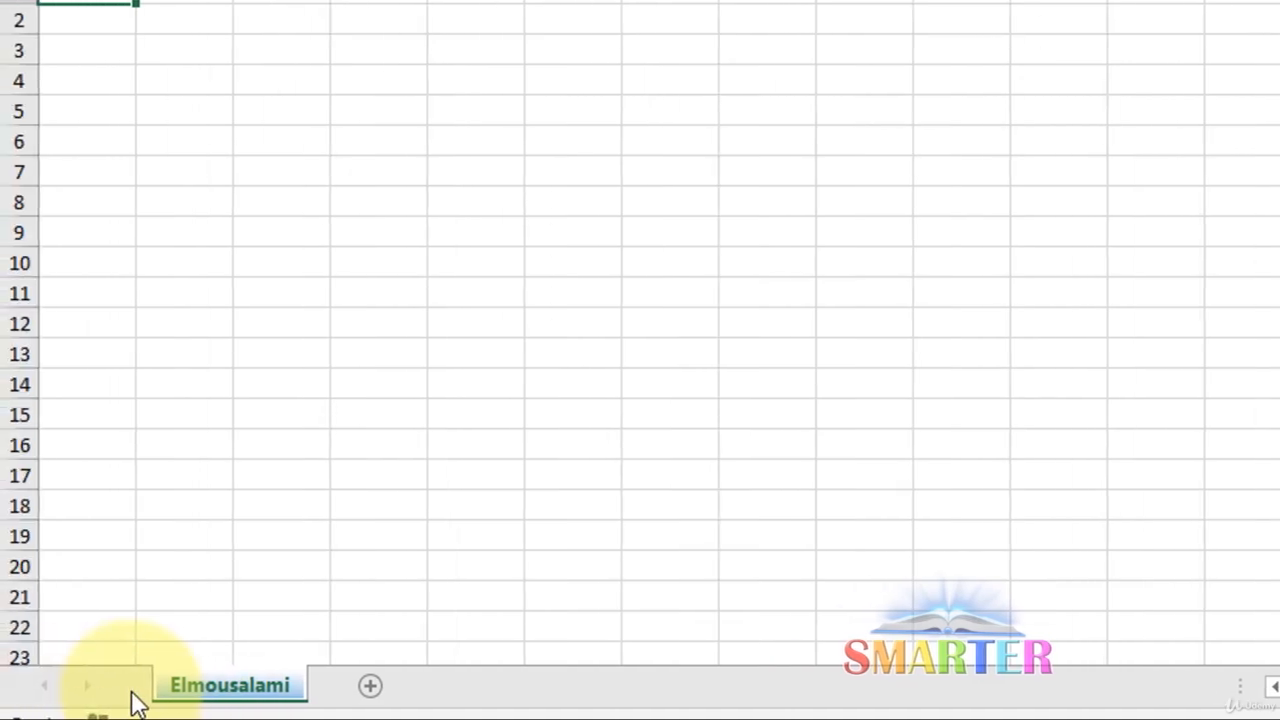
pyautogui.rightClick(230, 682)
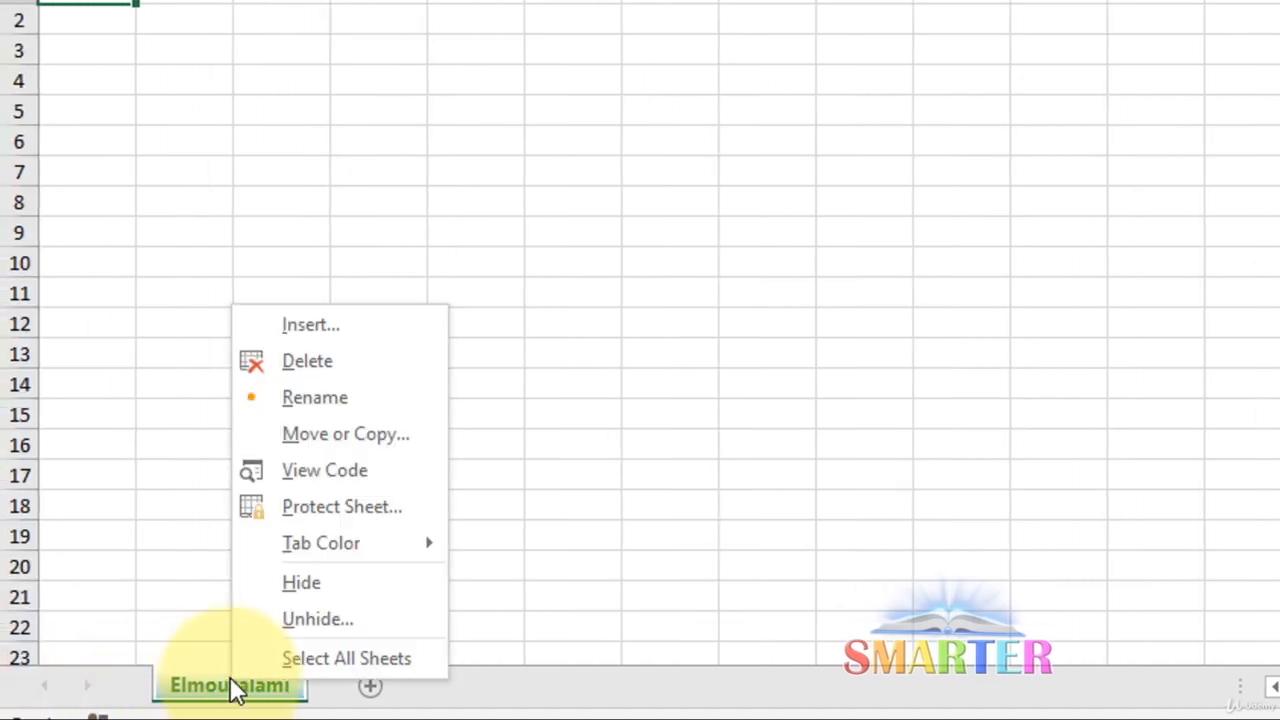
pyautogui.click(377, 612)
pyautogui.click(418, 700)
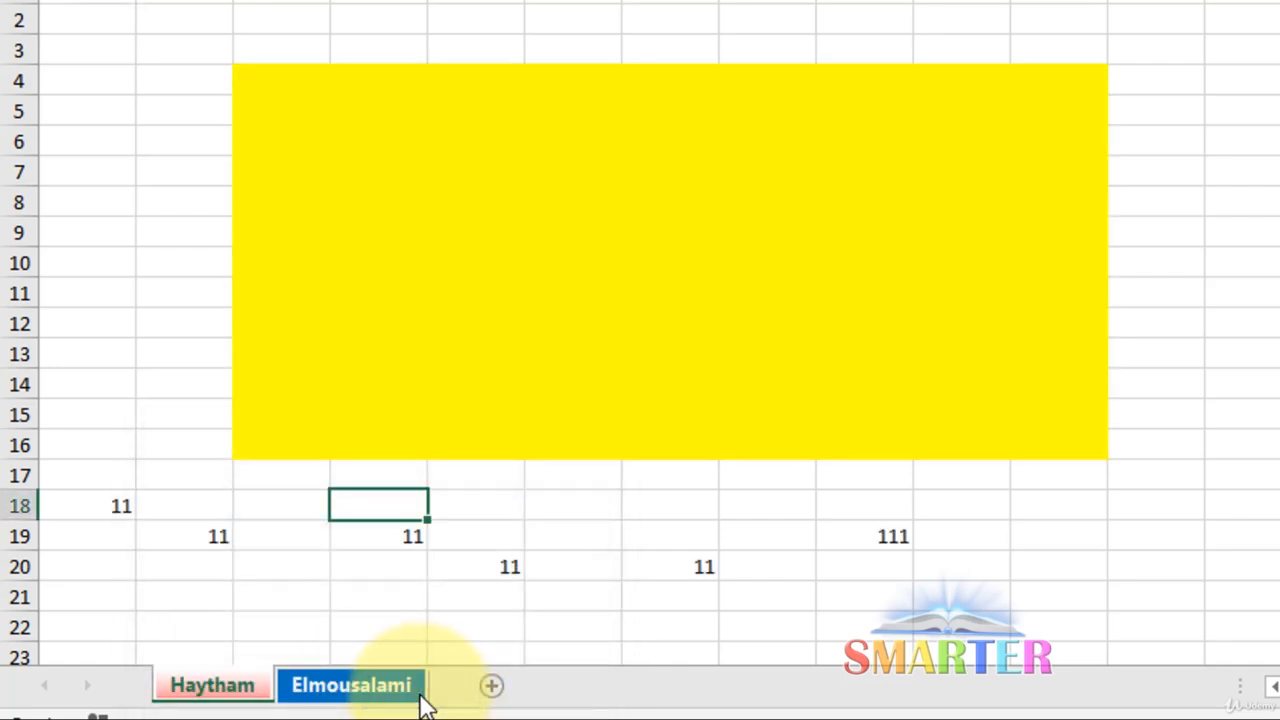
pyautogui.click(238, 700)
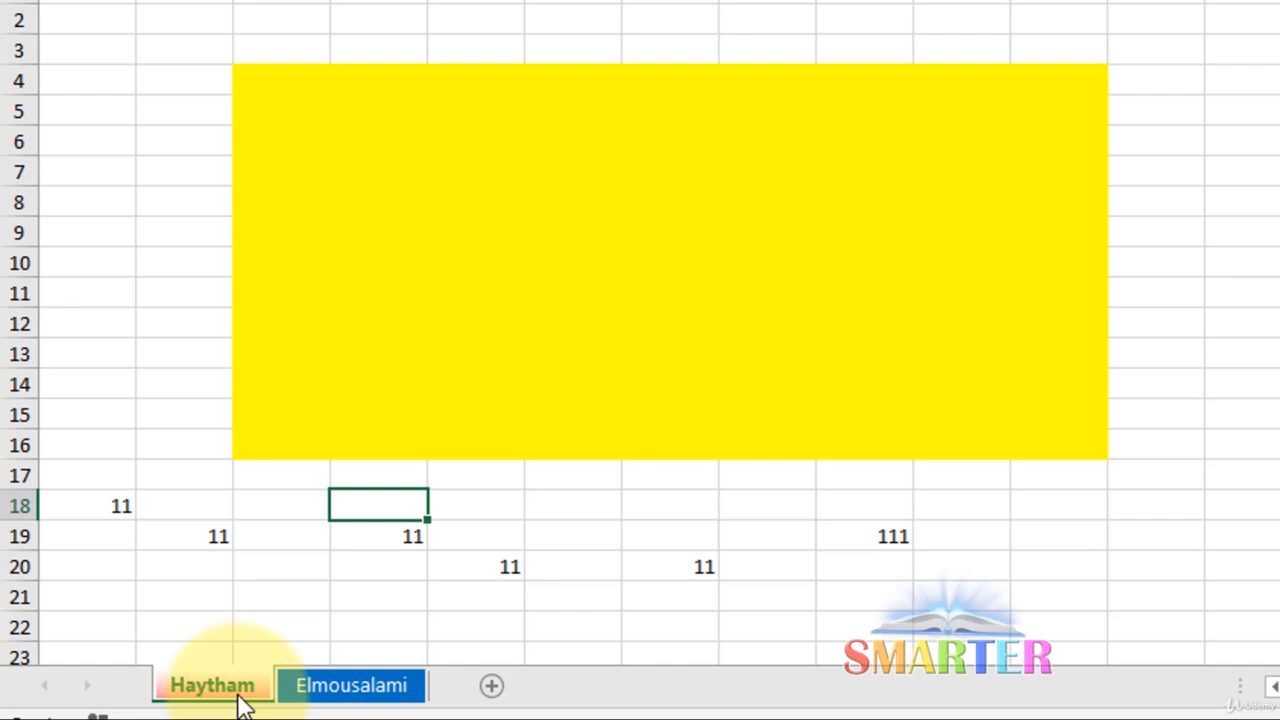
pyautogui.rightClick(240, 700)
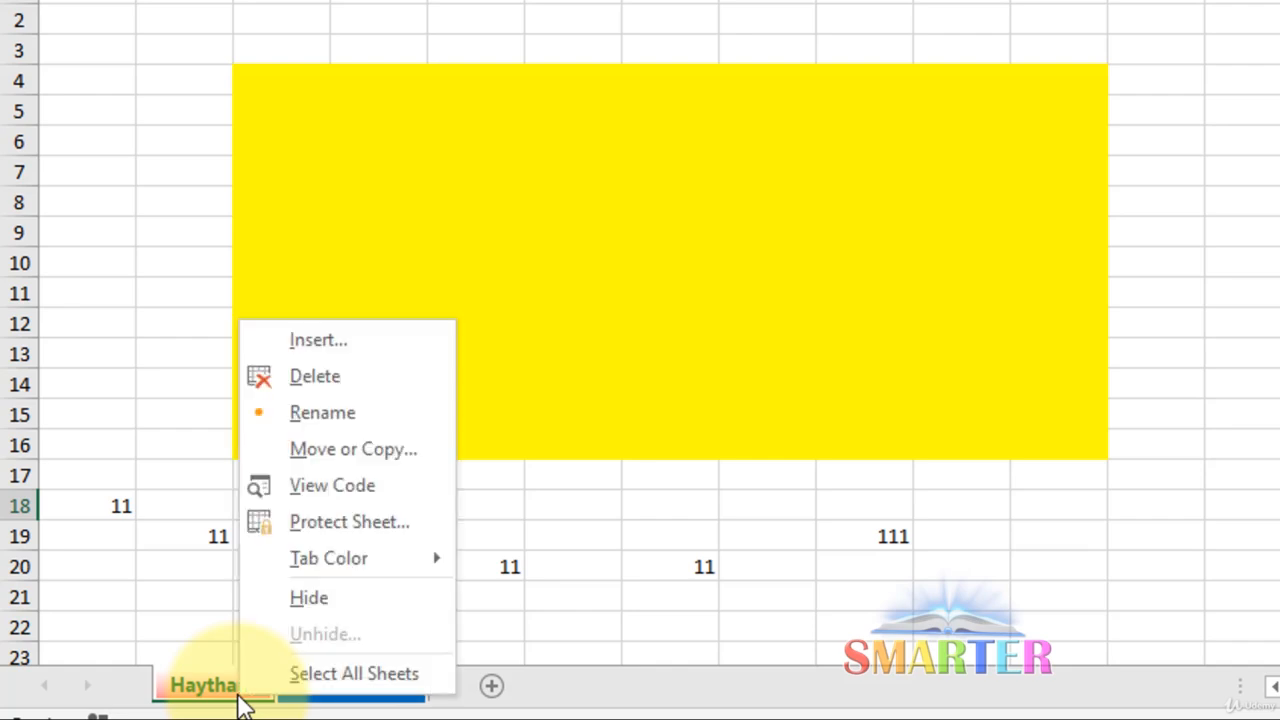
pyautogui.click(316, 674)
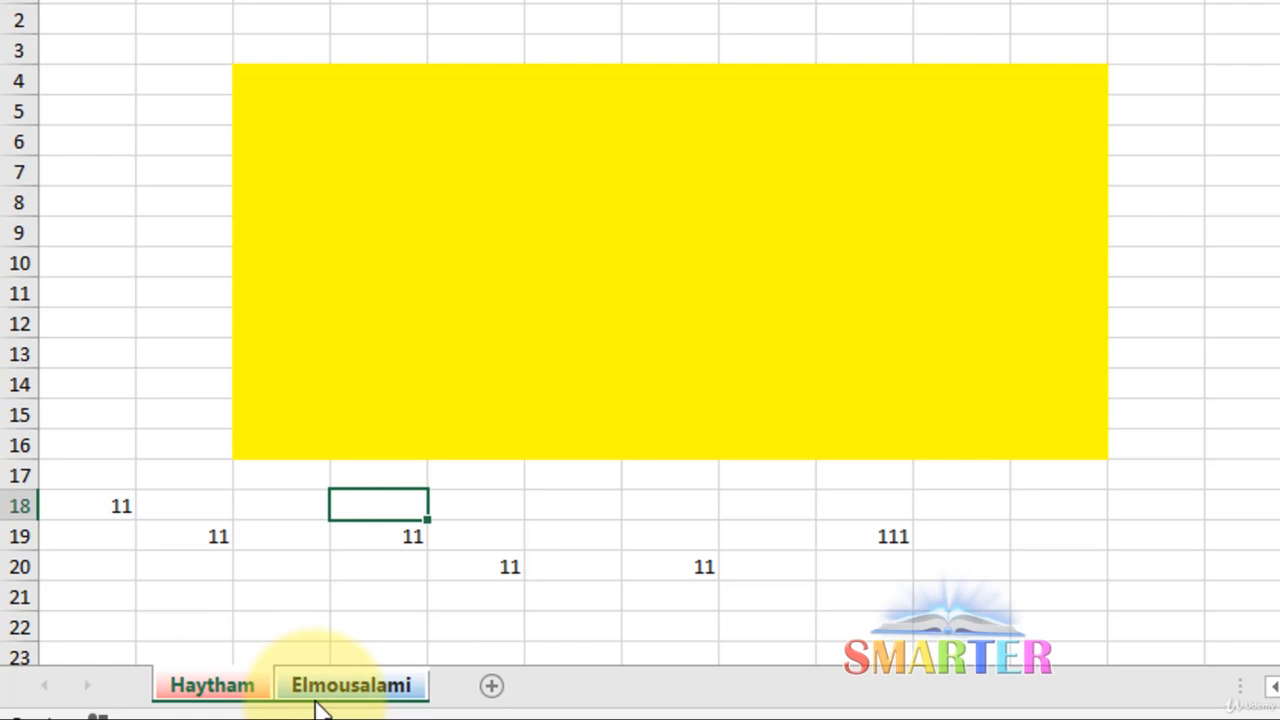
pyautogui.rightClick(322, 697)
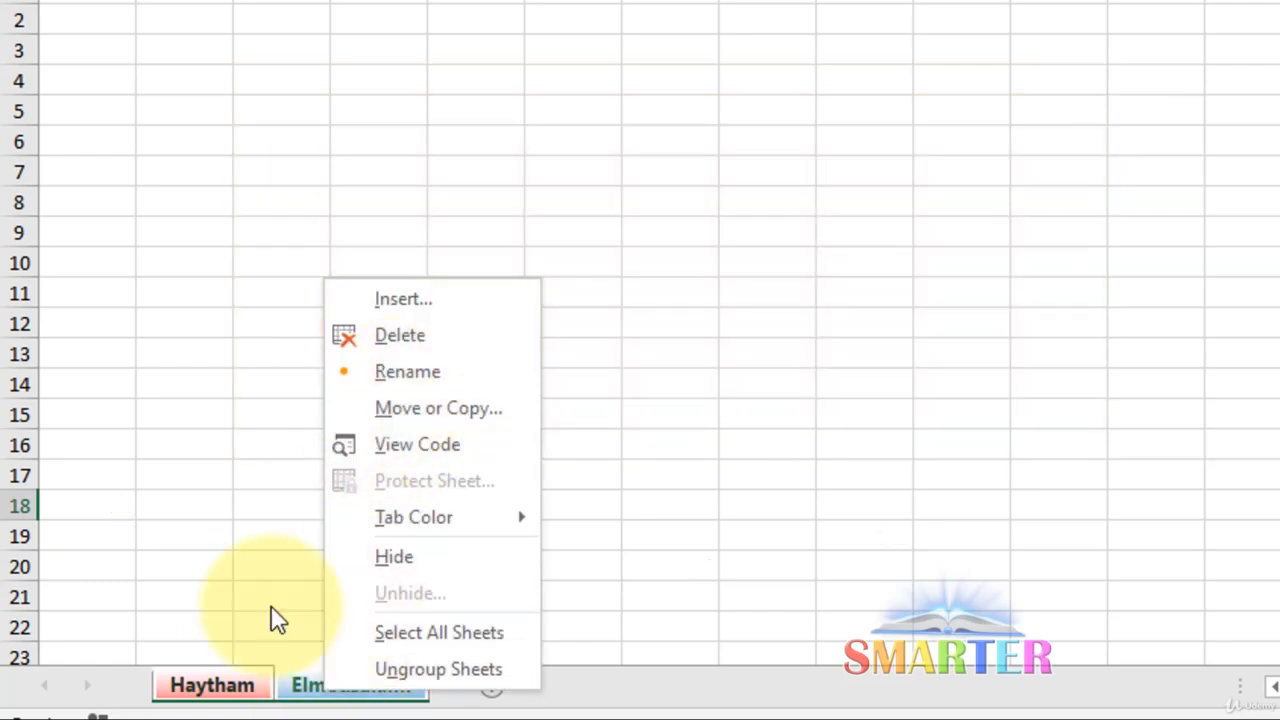
pyautogui.click(399, 340)
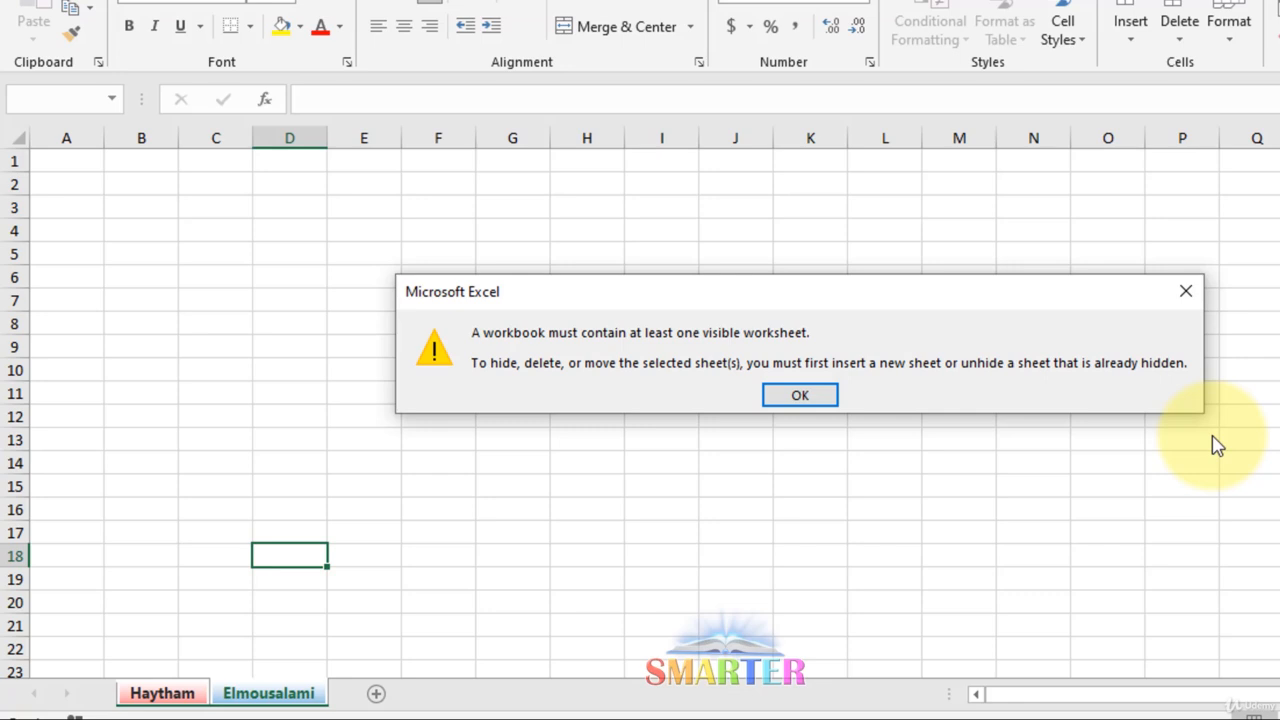
pyautogui.click(1184, 289)
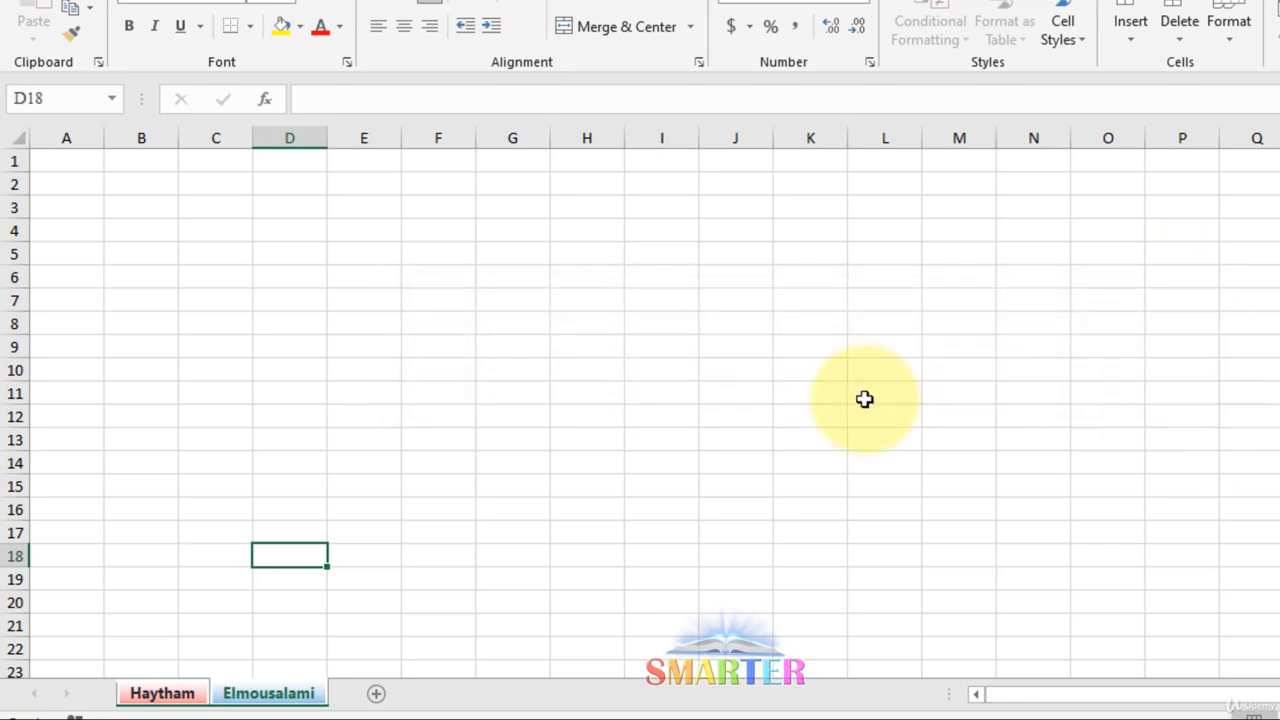
# Select cells G11 and E20, then switch to the Haytham sheet
pyautogui.click(538, 396)
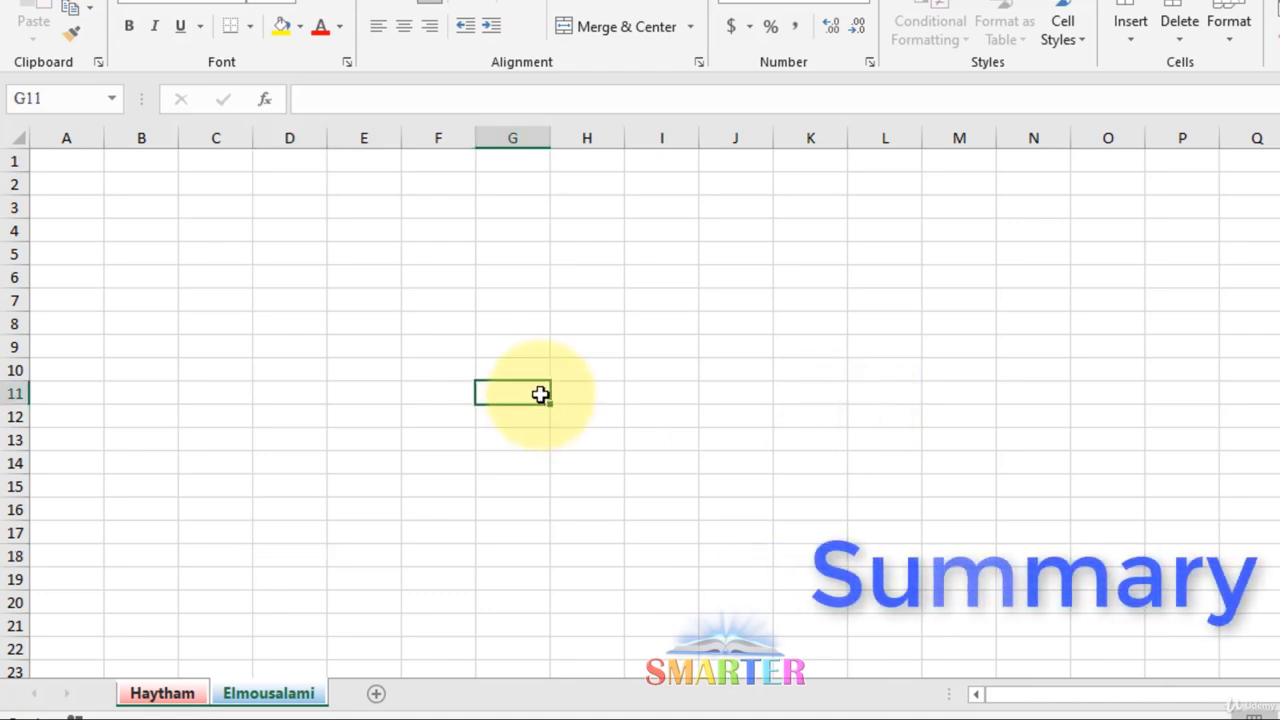
pyautogui.click(385, 604)
pyautogui.click(180, 697)
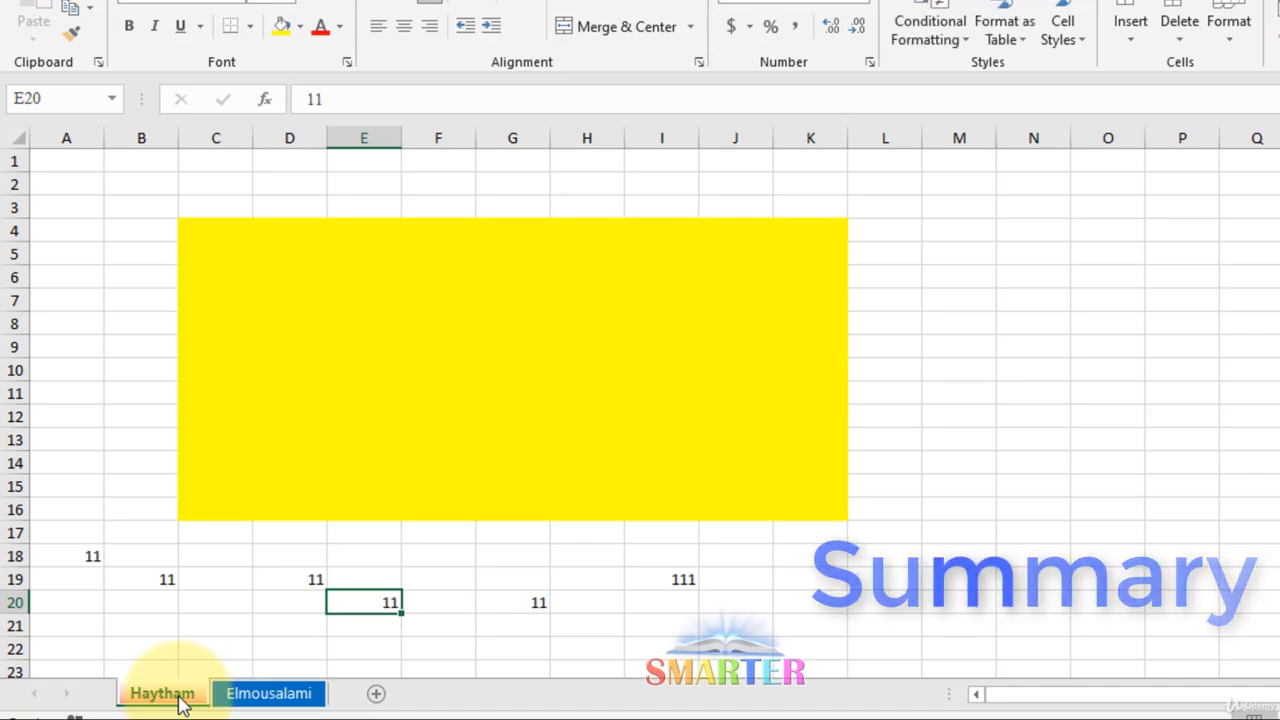
# Browse the Chart, MS Excel 4.0 Macro and MS Excel 5.0 Dialog types in Insert, then cancel
pyautogui.rightClick(180, 699)
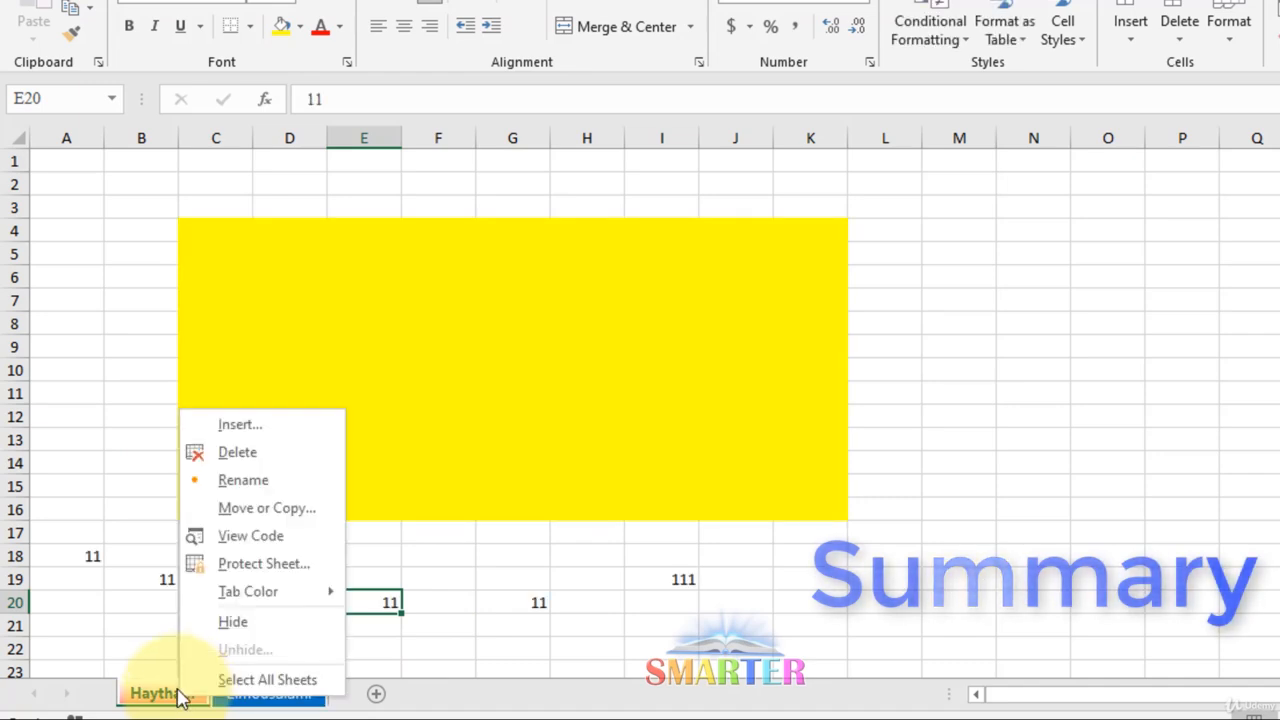
pyautogui.click(277, 431)
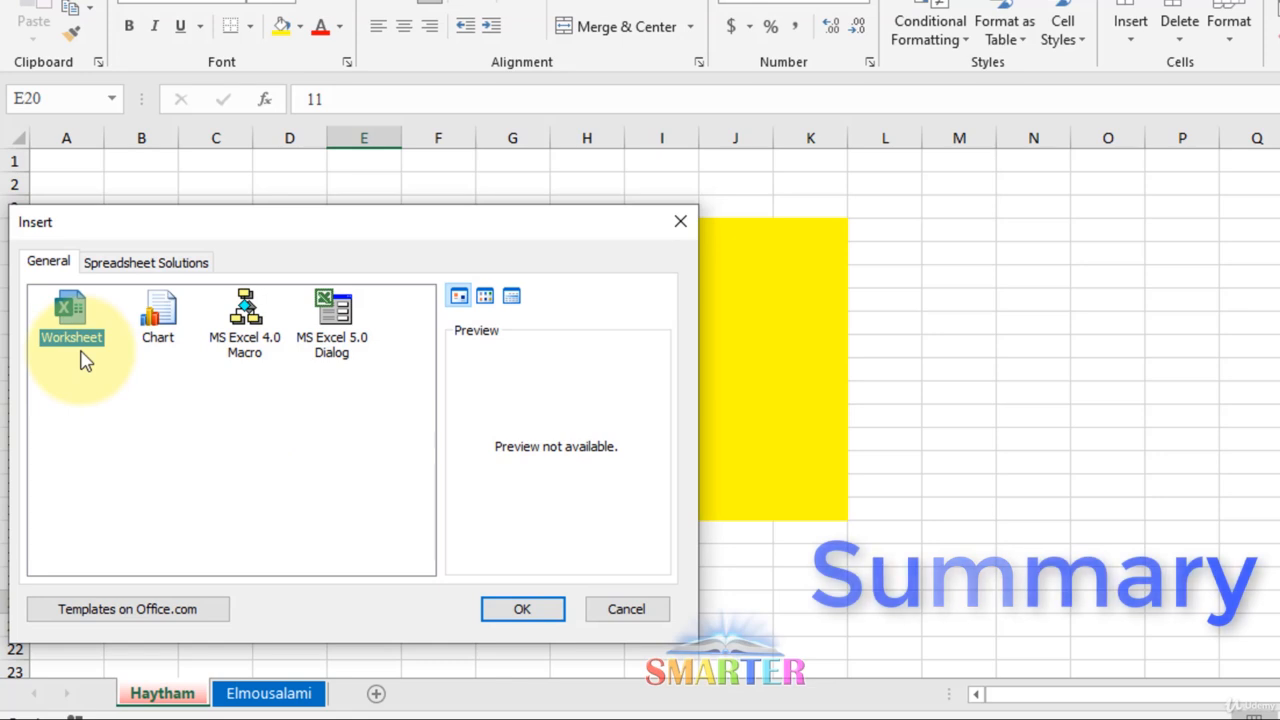
pyautogui.click(158, 325)
pyautogui.click(250, 345)
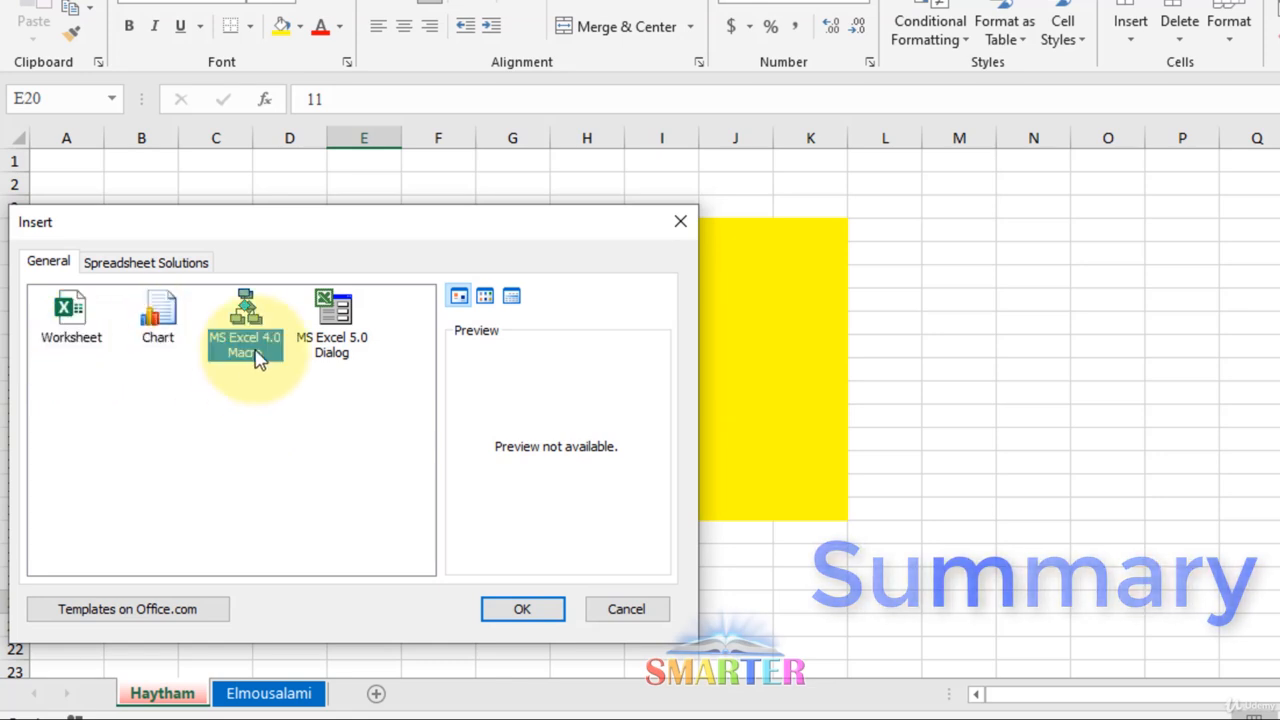
pyautogui.click(333, 355)
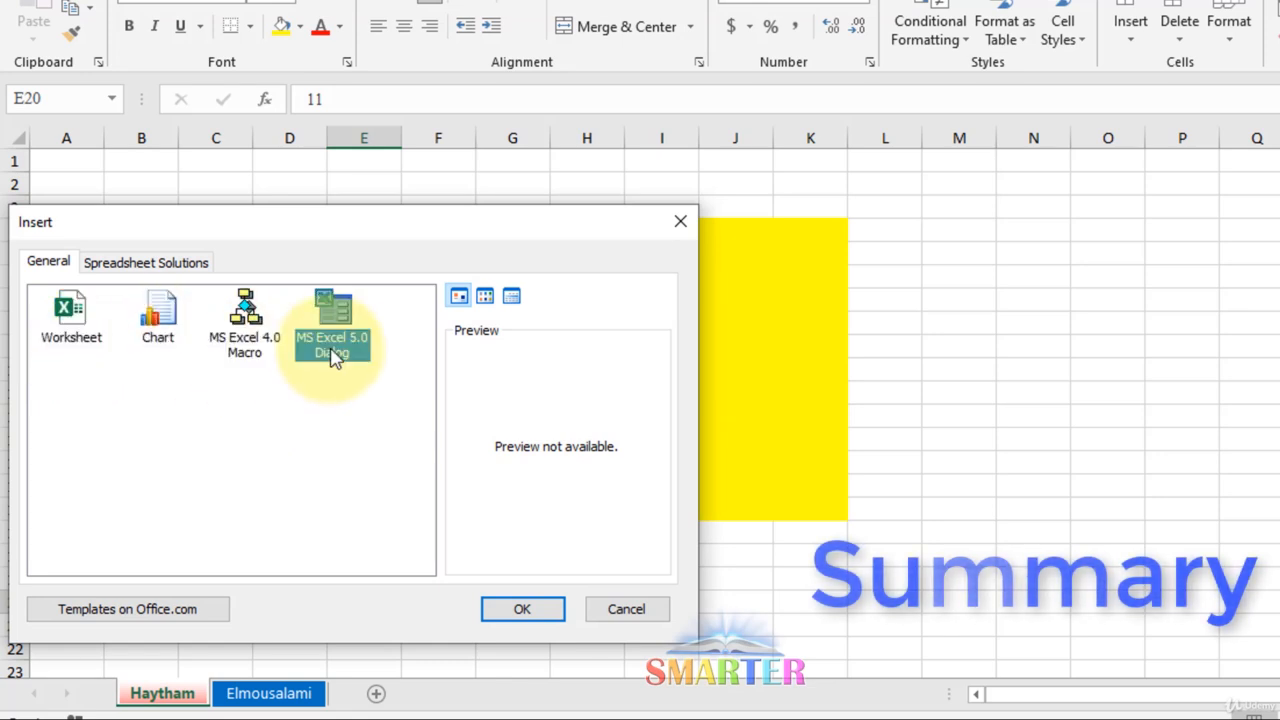
pyautogui.click(622, 612)
pyautogui.rightClick(166, 703)
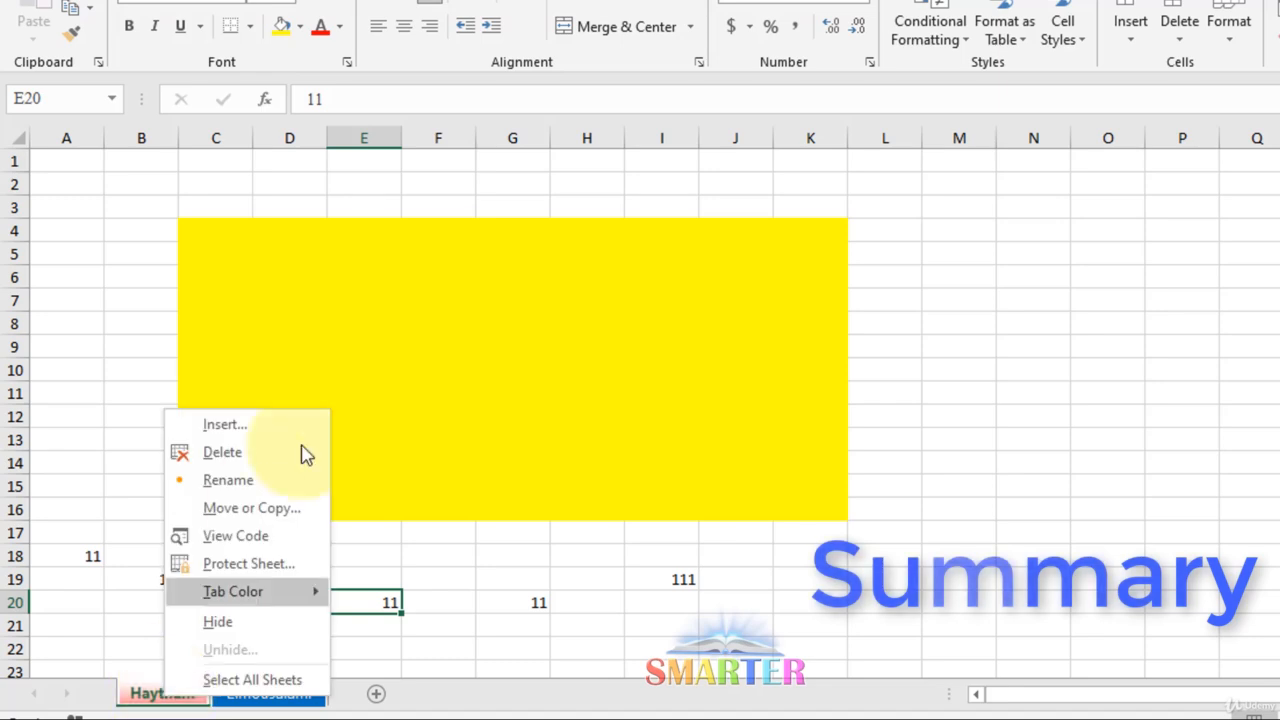
pyautogui.click(283, 511)
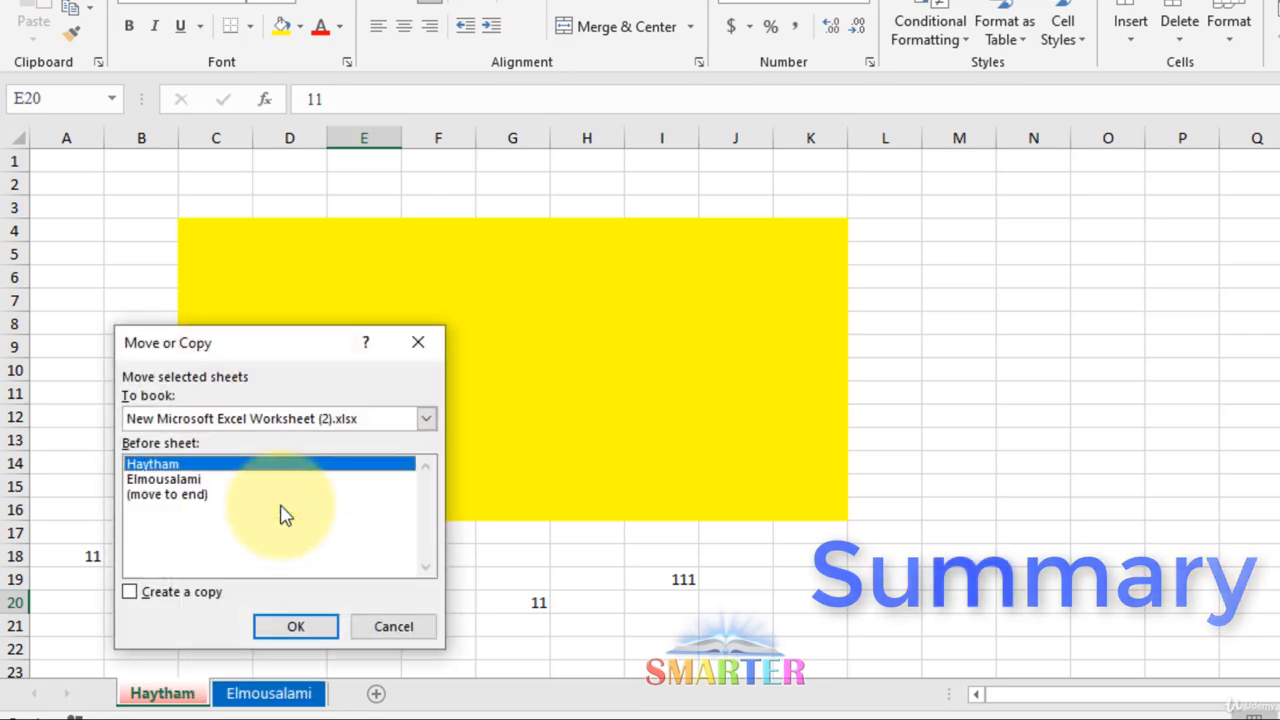
pyautogui.click(162, 592)
pyautogui.click(162, 592)
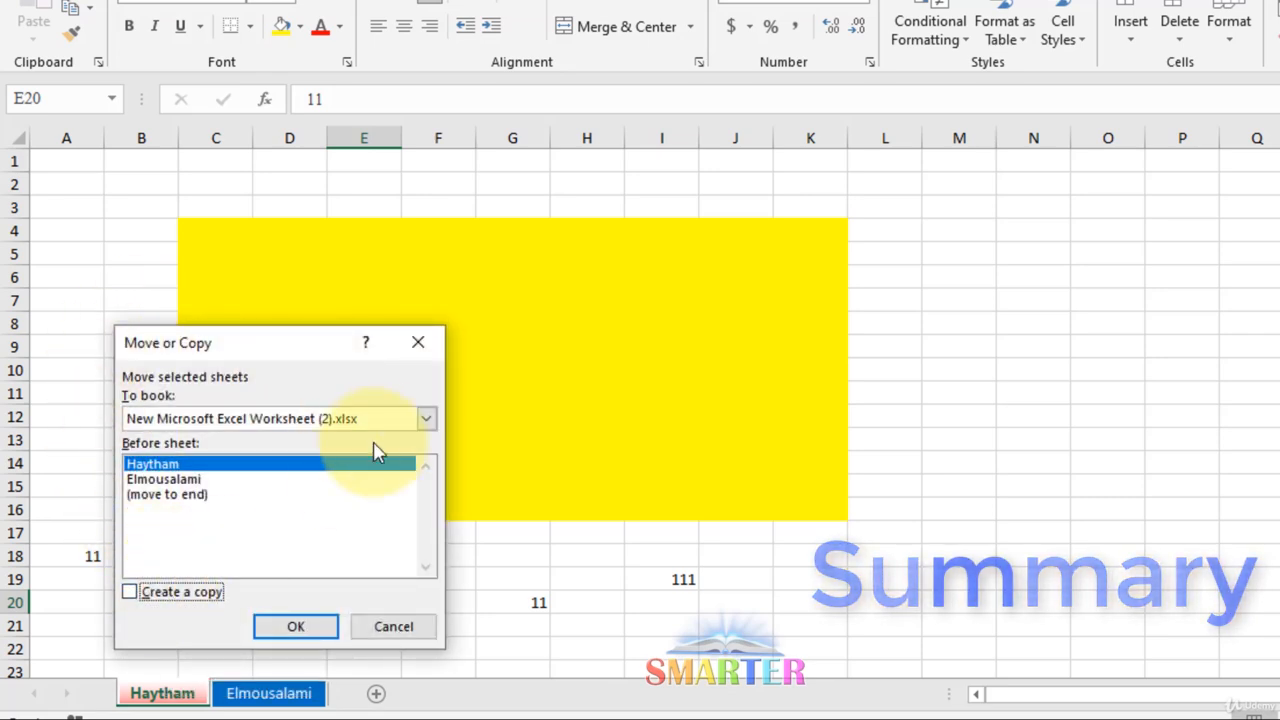
pyautogui.click(426, 420)
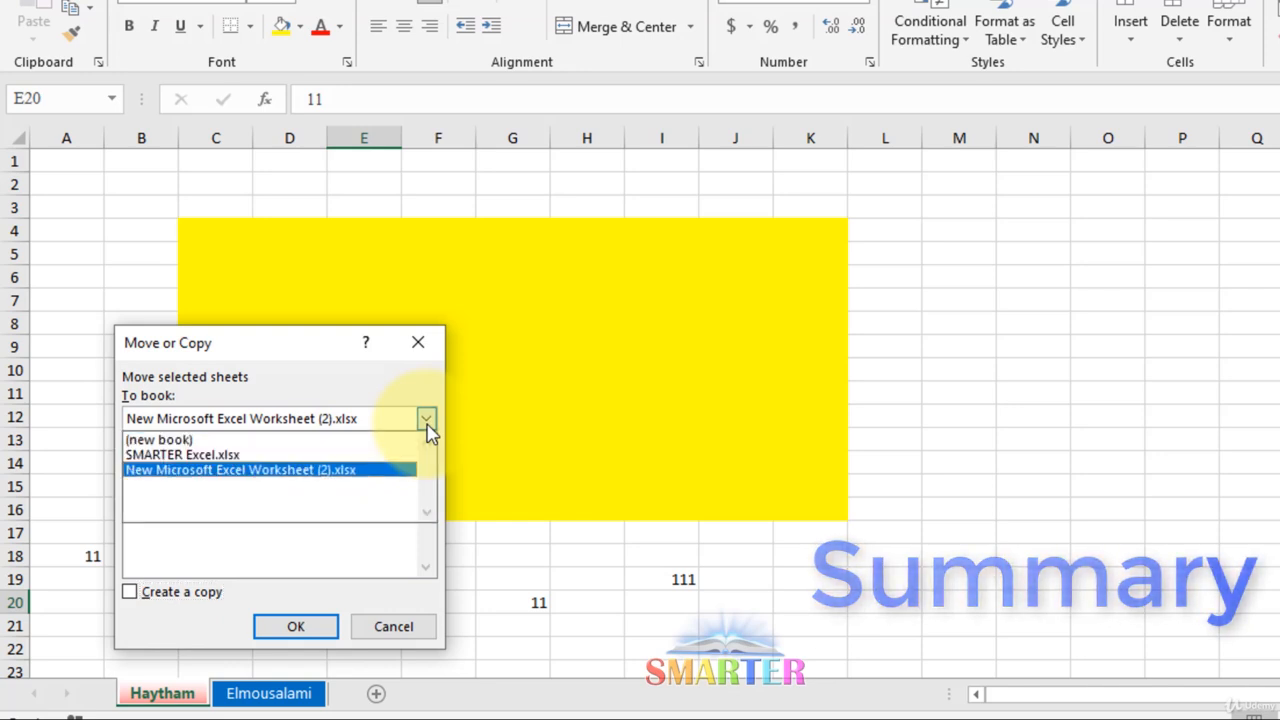
pyautogui.click(436, 347)
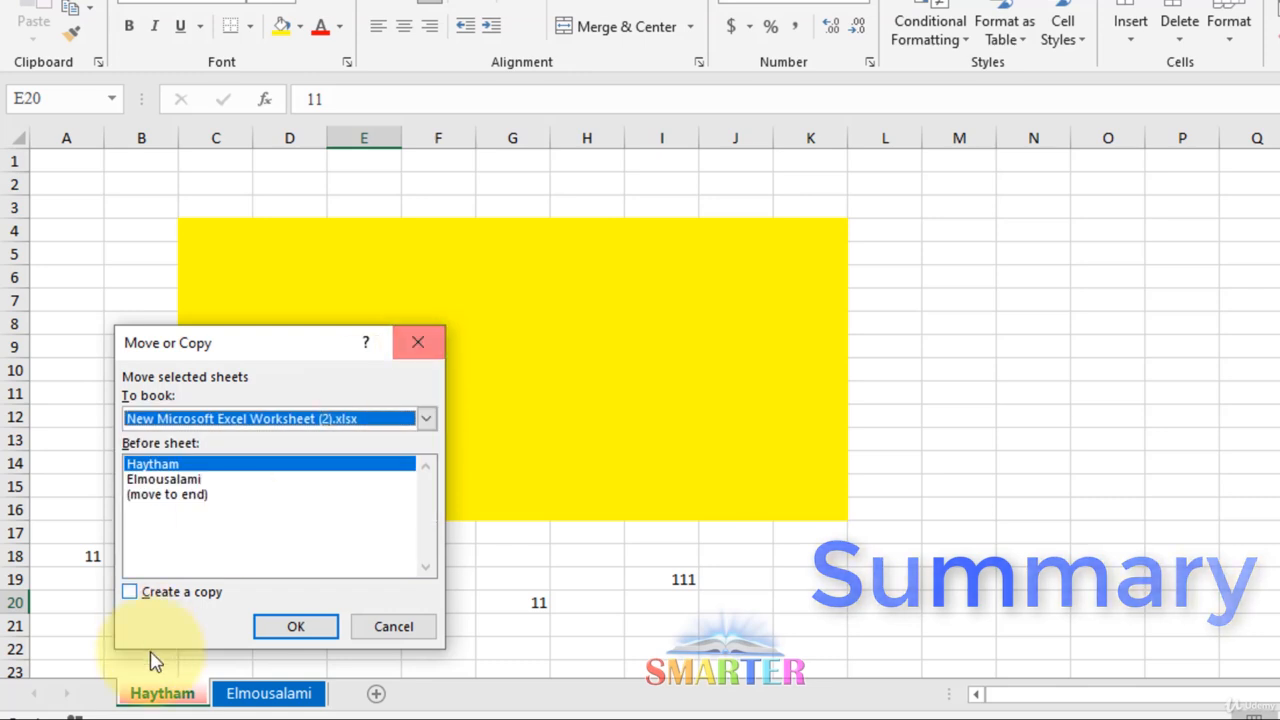
pyautogui.click(430, 344)
pyautogui.rightClick(180, 691)
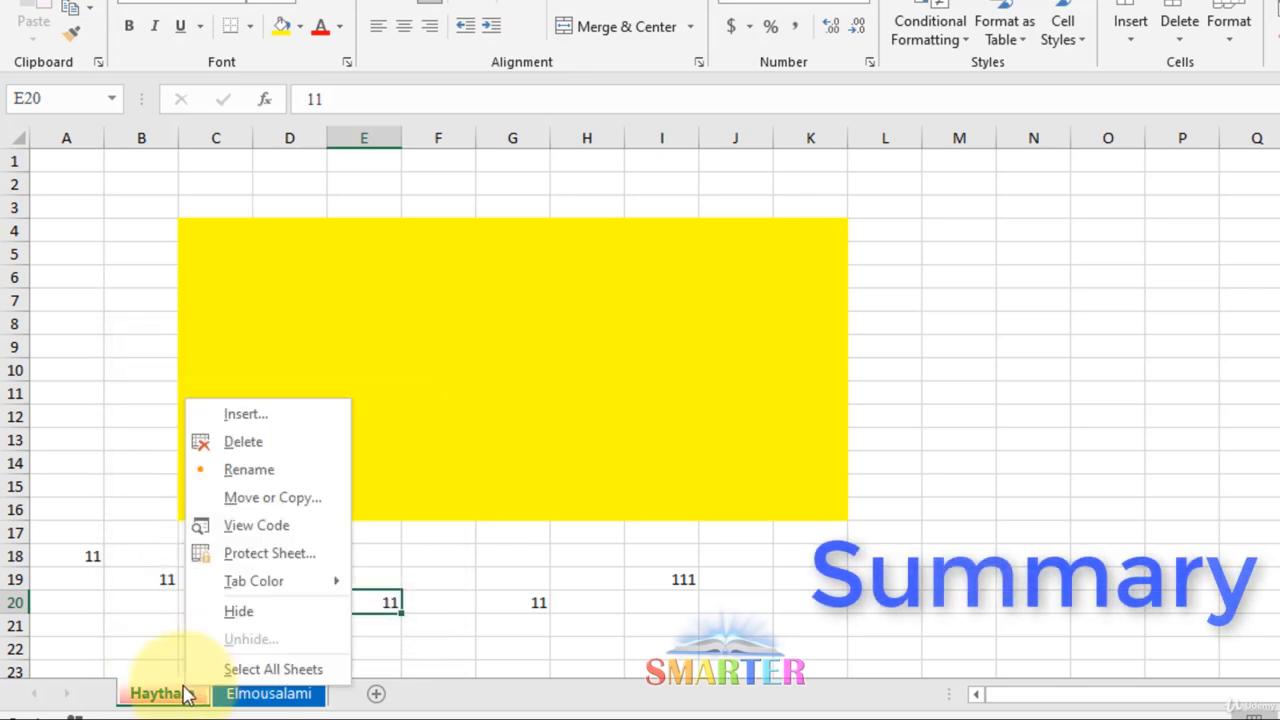
pyautogui.click(284, 555)
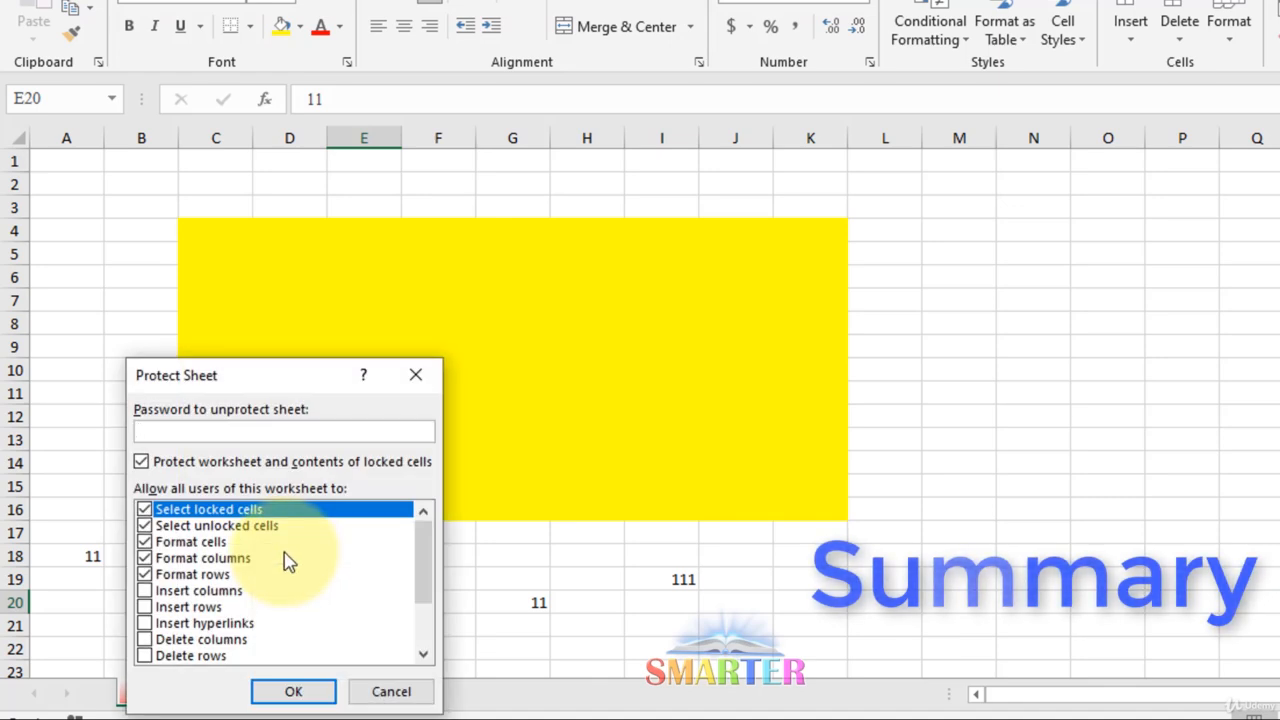
pyautogui.moveTo(220, 387); pyautogui.dragTo(392, 288)
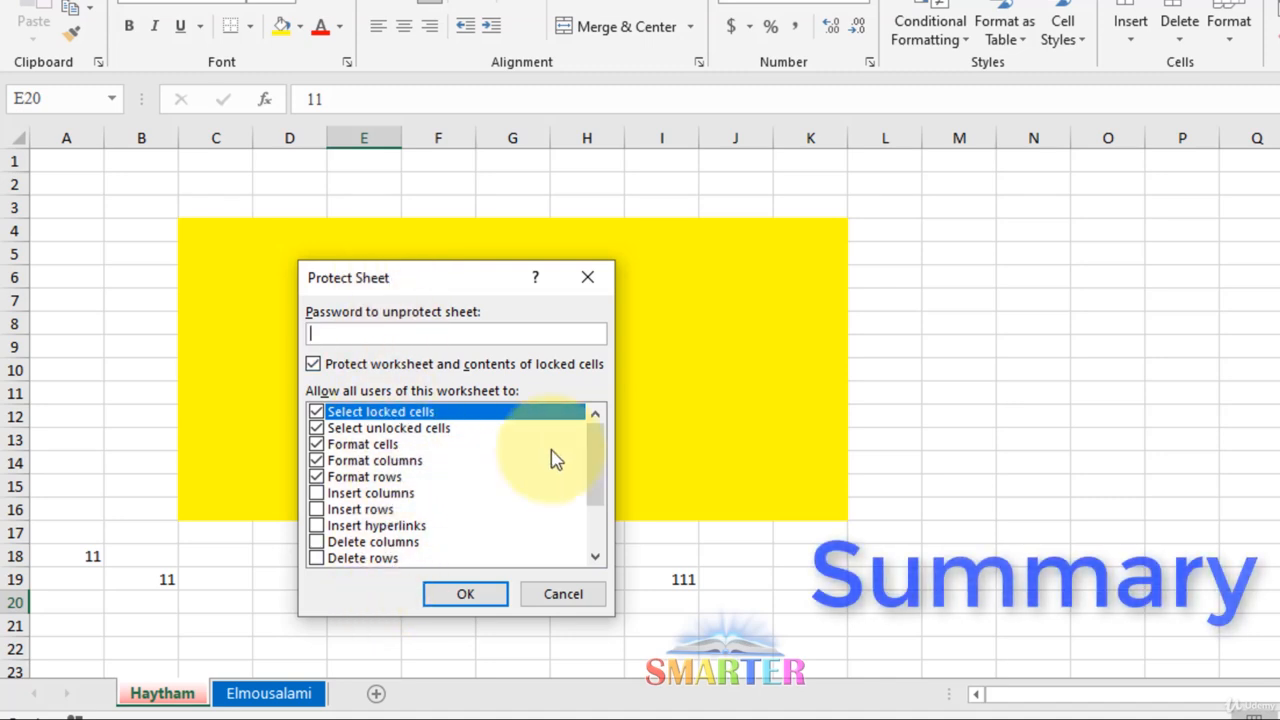
pyautogui.moveTo(595, 470)
pyautogui.mouseDown()
pyautogui.moveTo(594, 543)
pyautogui.moveTo(600, 456)
pyautogui.mouseUp()
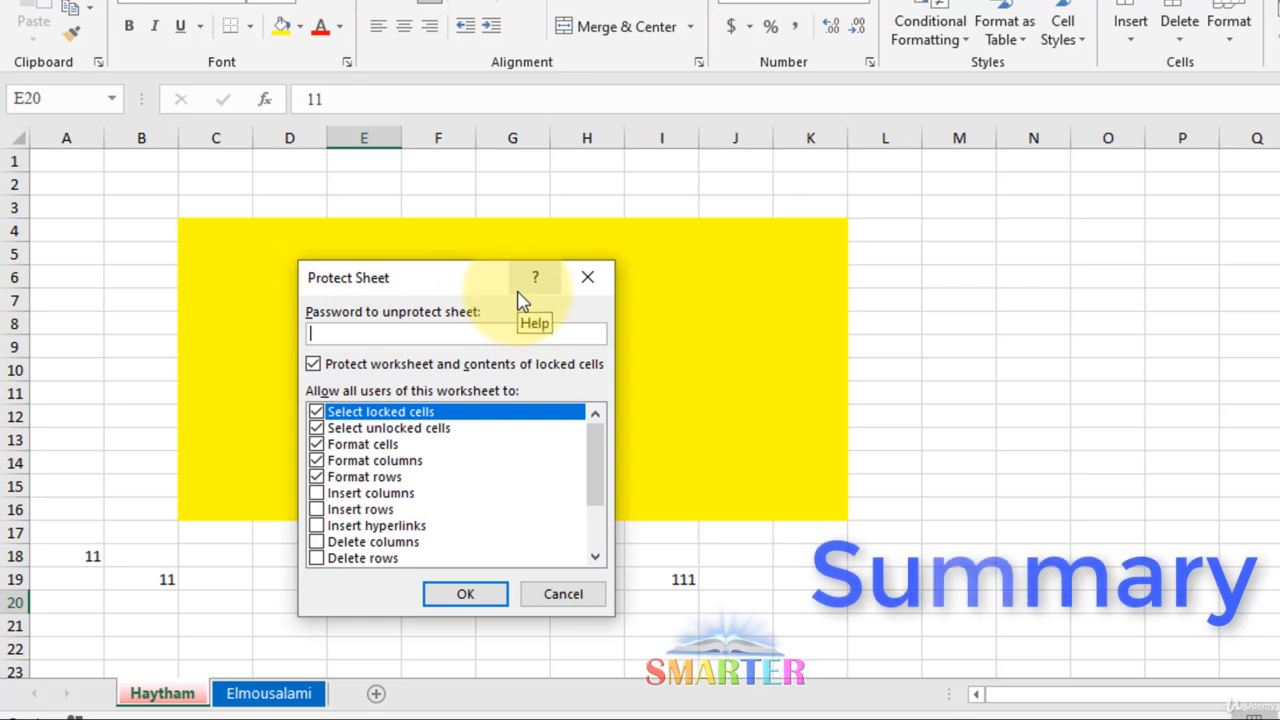
pyautogui.click(587, 280)
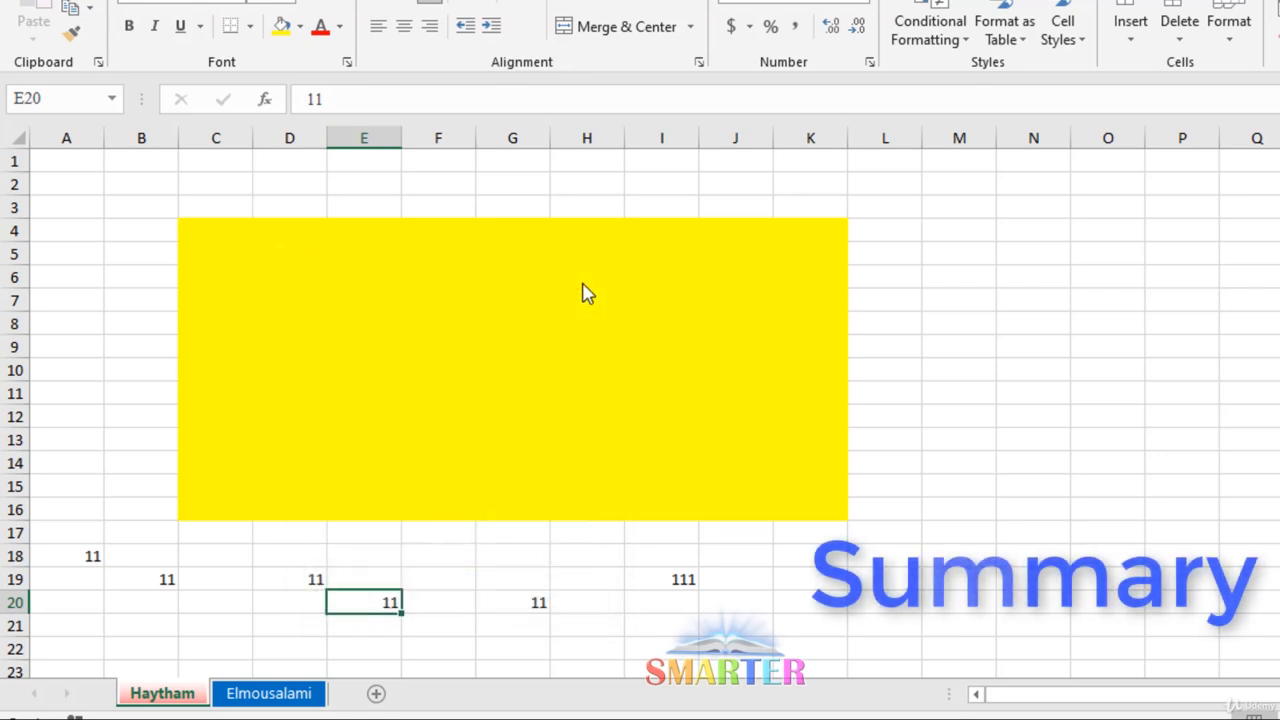
pyautogui.rightClick(183, 698)
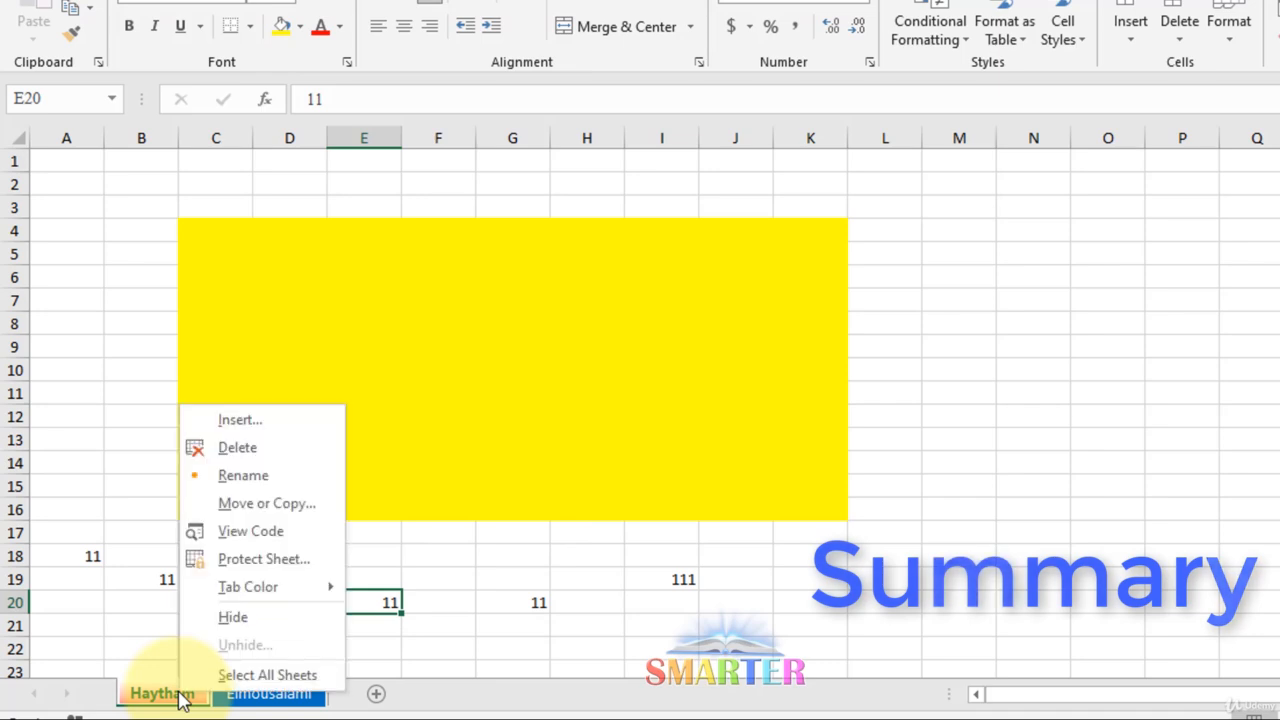
pyautogui.moveTo(258, 596)
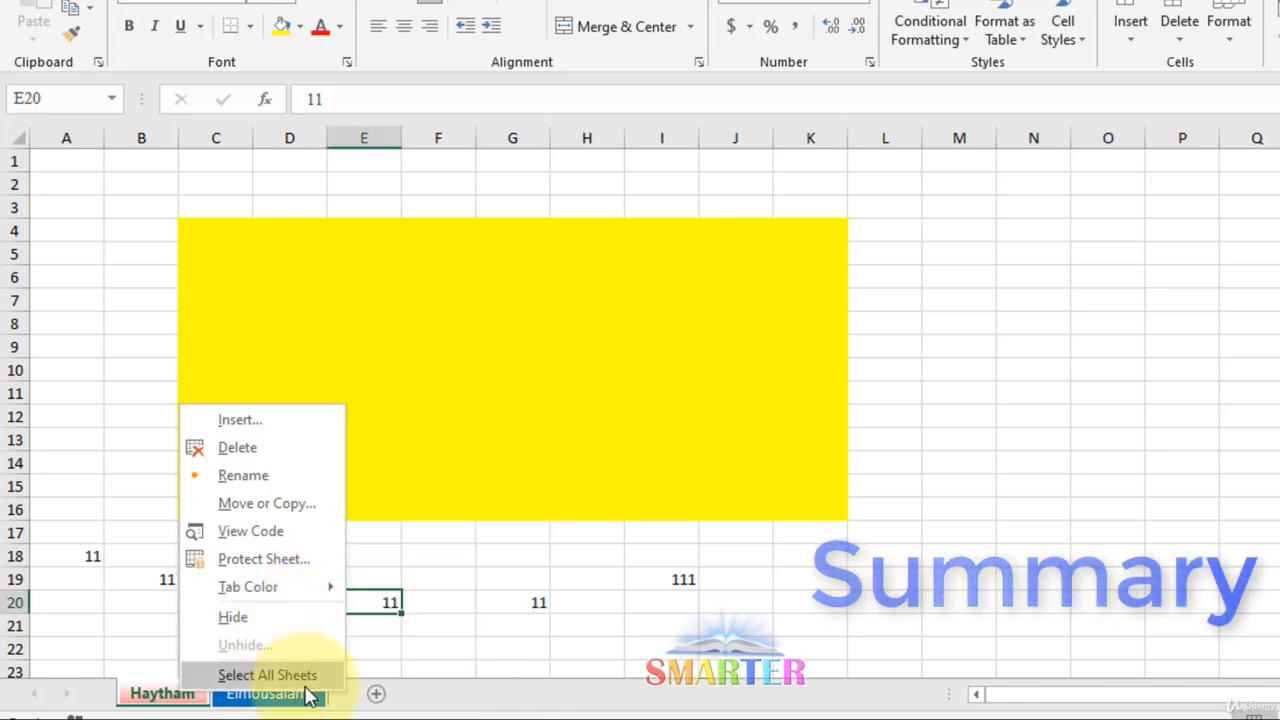
pyautogui.press('Escape')
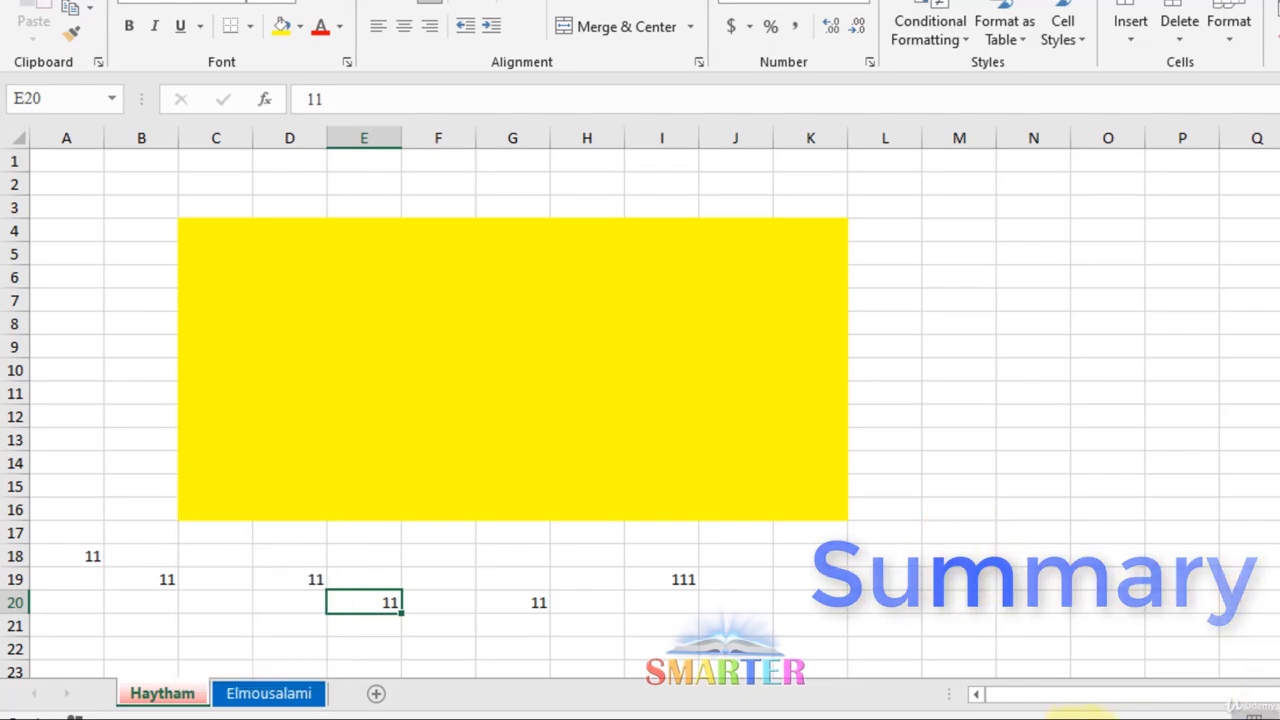